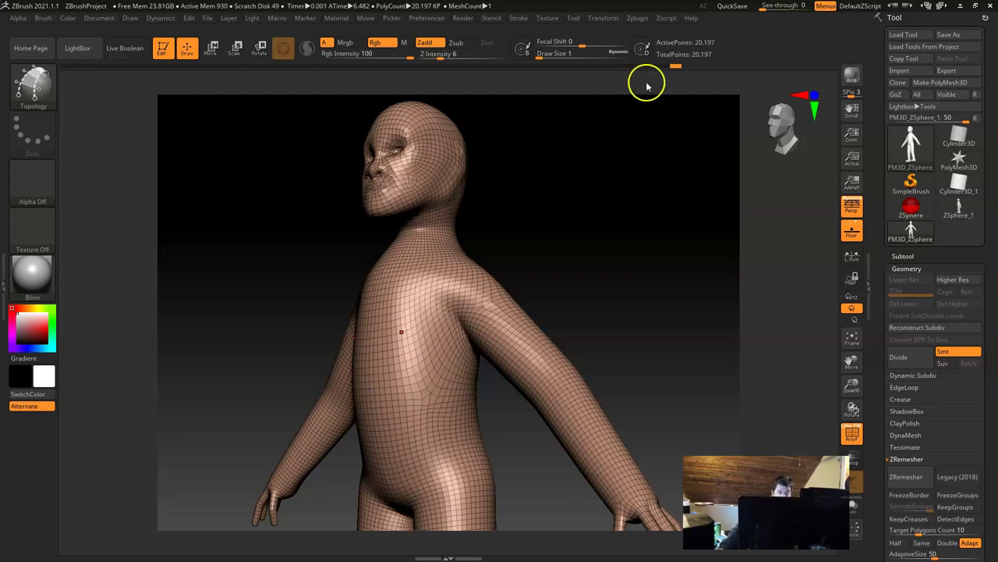
Divide the body mesh once to add subdivision level 2
{"action": "left_click_drag", "start_coordinate": [572, 286], "coordinate": [549, 203]}
{"action": "left_click_drag", "start_coordinate": [544, 243], "coordinate": [546, 210]}
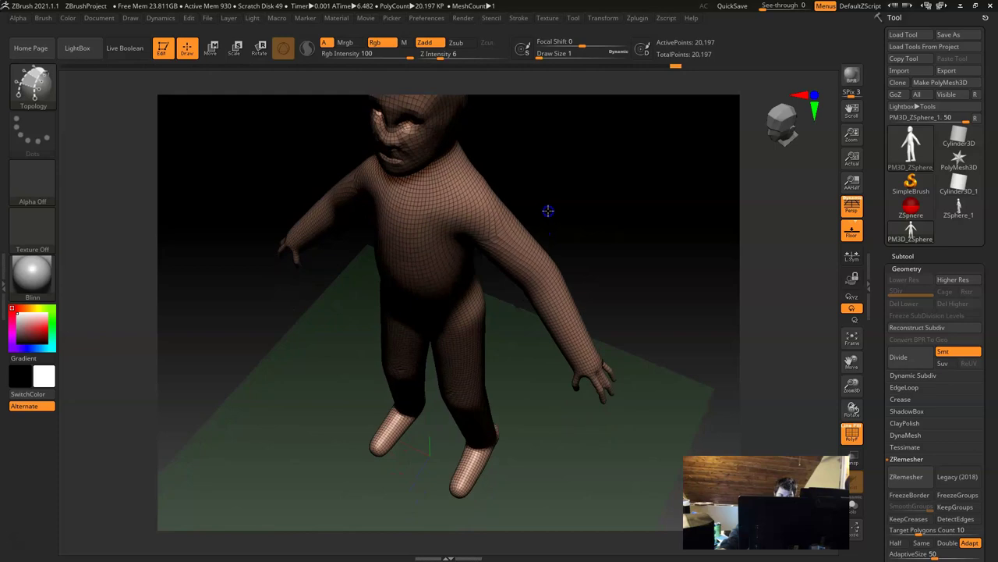
{"action": "left_click_drag", "start_coordinate": [584, 181], "coordinate": [625, 321]}
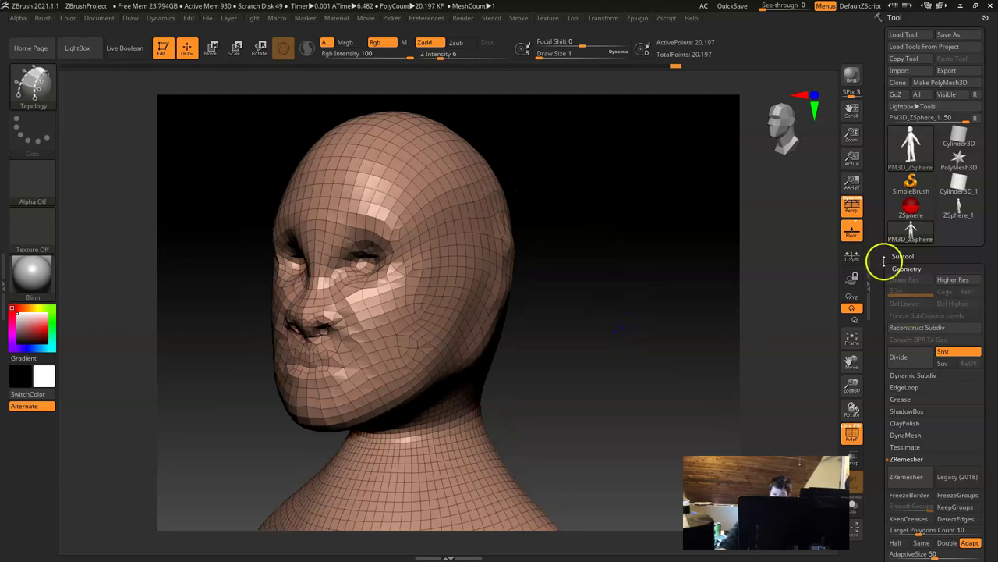
{"action": "left_click", "coordinate": [920, 265]}
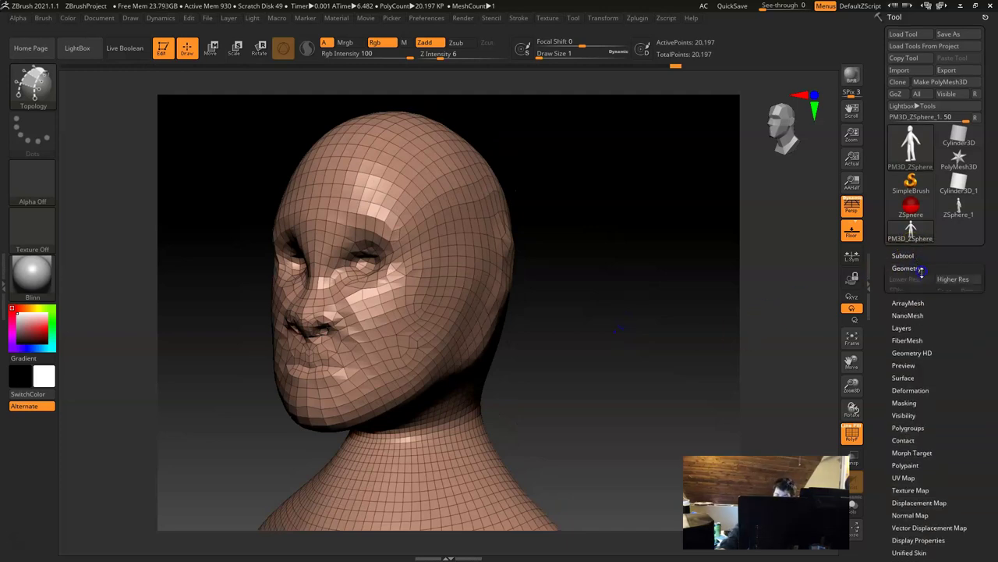
{"action": "left_click", "coordinate": [908, 268]}
{"action": "key", "text": "ctrl+d"}
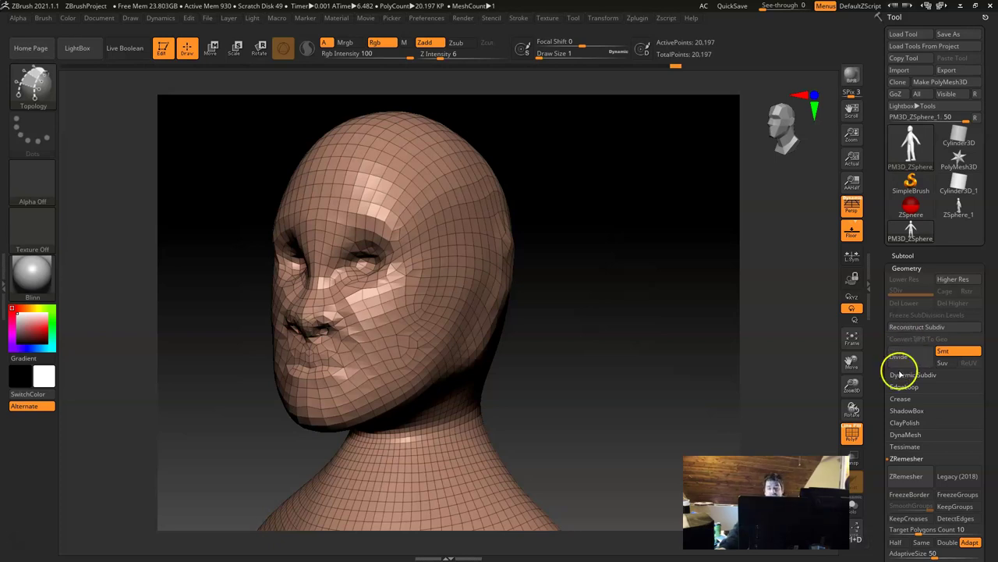
{"action": "left_click", "coordinate": [911, 362]}
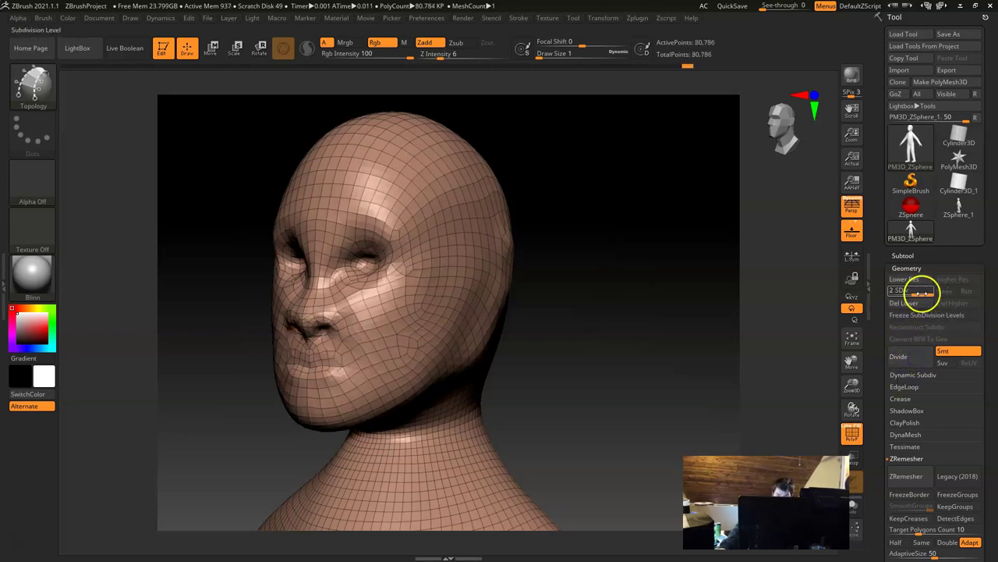
Divide the mesh up to subdivision level 3 and return it to level 1
{"action": "left_click", "coordinate": [894, 294]}
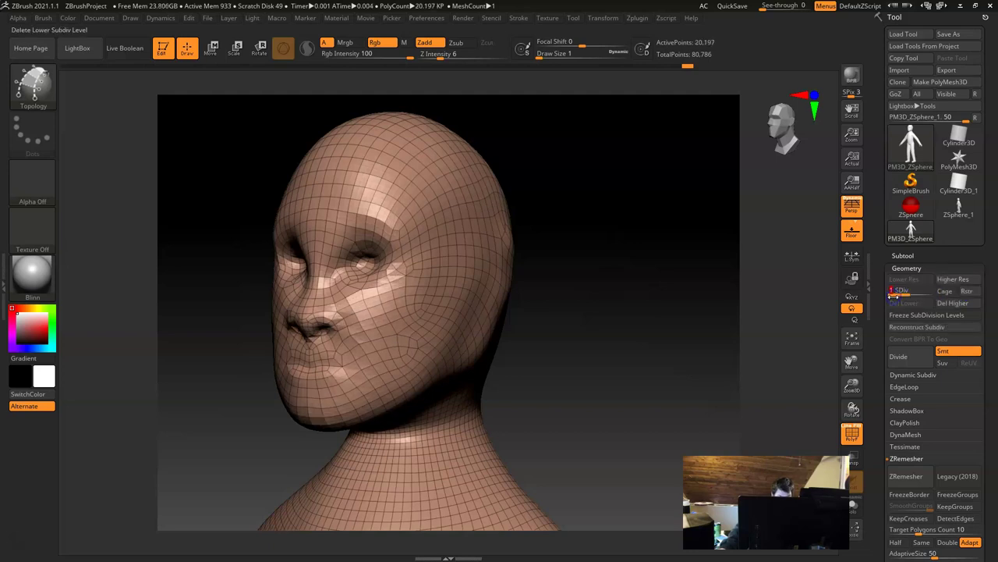
{"action": "left_click", "coordinate": [911, 361]}
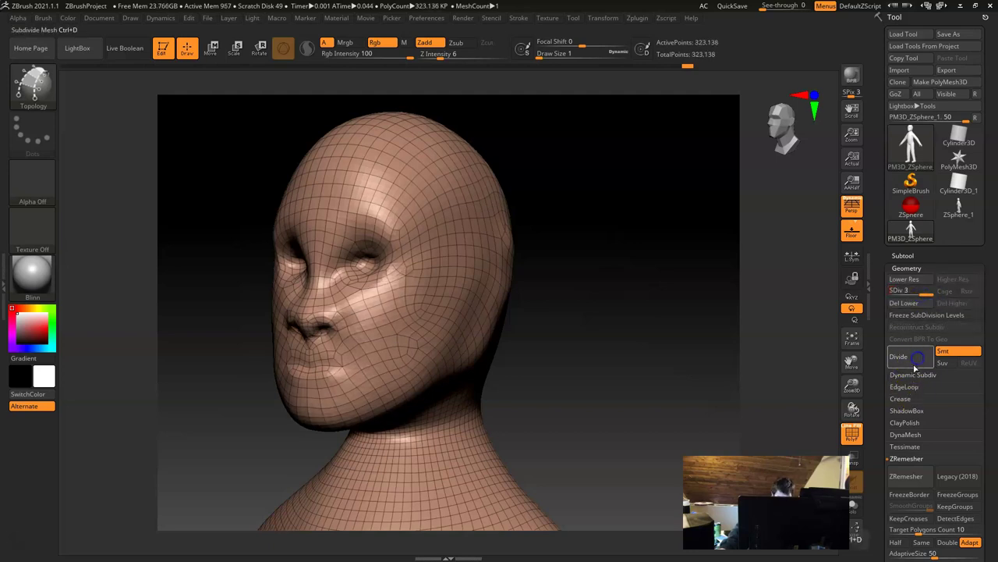
{"action": "left_click", "coordinate": [897, 291]}
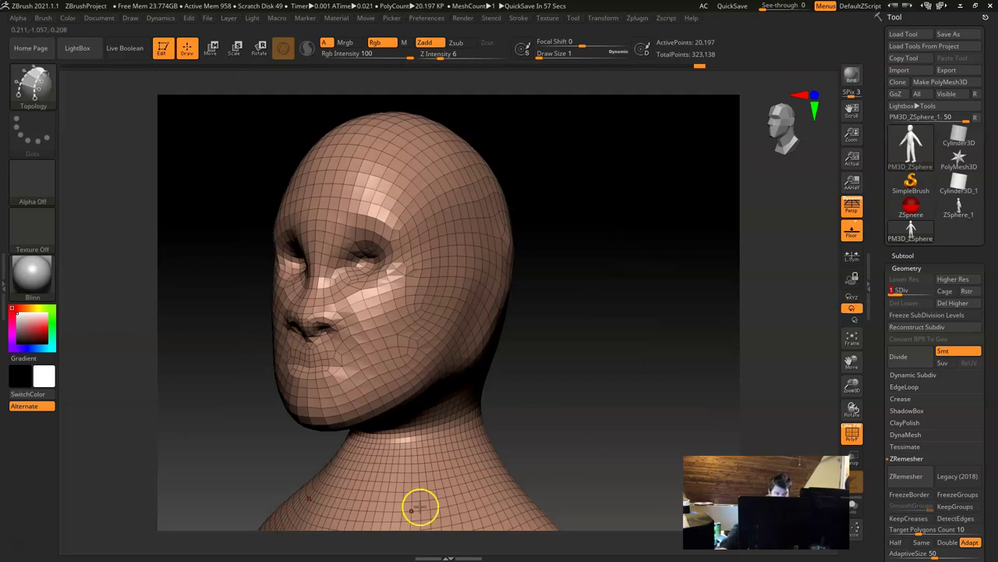
Select the Standard brush and set its draw size to 74 for shaping the head
{"action": "left_click_drag", "start_coordinate": [525, 312], "coordinate": [537, 320]}
{"action": "mouse_move", "coordinate": [640, 383]}
{"action": "left_mouse_down", "text": "alt"}
{"action": "mouse_move", "coordinate": [648, 388]}
{"action": "mouse_move", "coordinate": [624, 379]}
{"action": "left_mouse_up", "text": "alt"}
{"action": "key", "text": "b"}
{"action": "key", "text": "s"}
{"action": "key", "text": "t"}
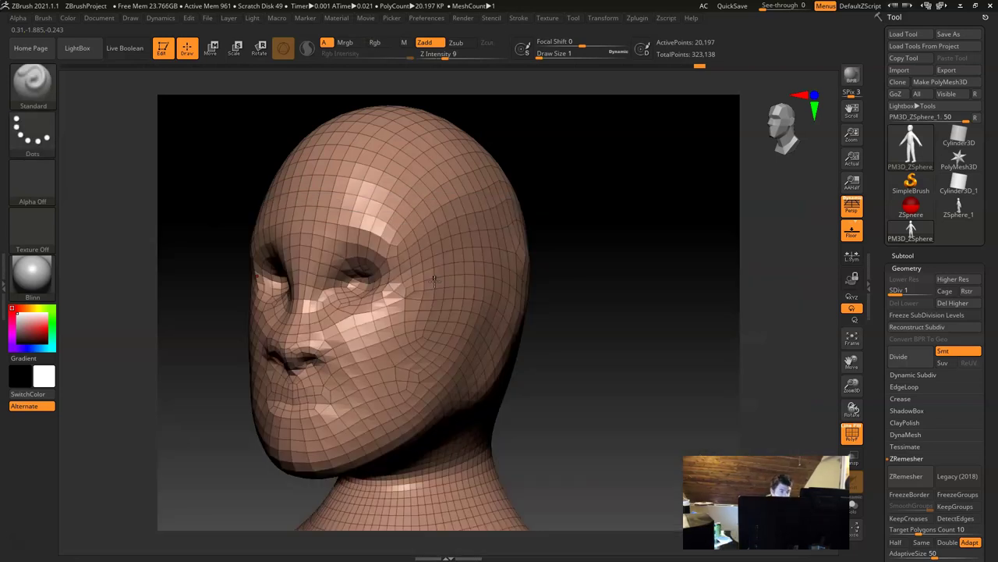
{"action": "left_click_drag", "start_coordinate": [593, 309], "coordinate": [622, 280], "text": "alt"}
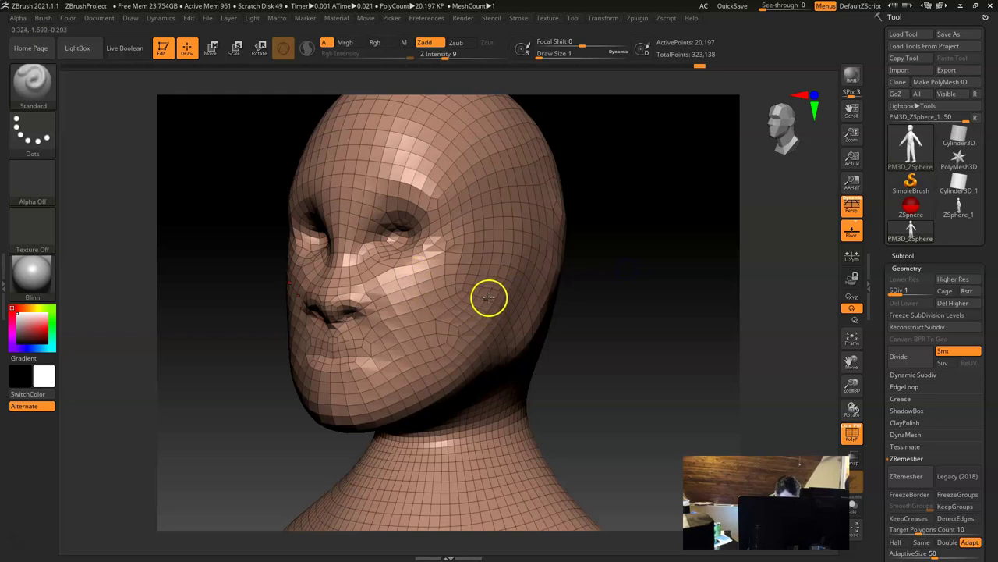
{"action": "key", "text": "b"}
{"action": "key", "text": "s"}
{"action": "key", "text": "t"}
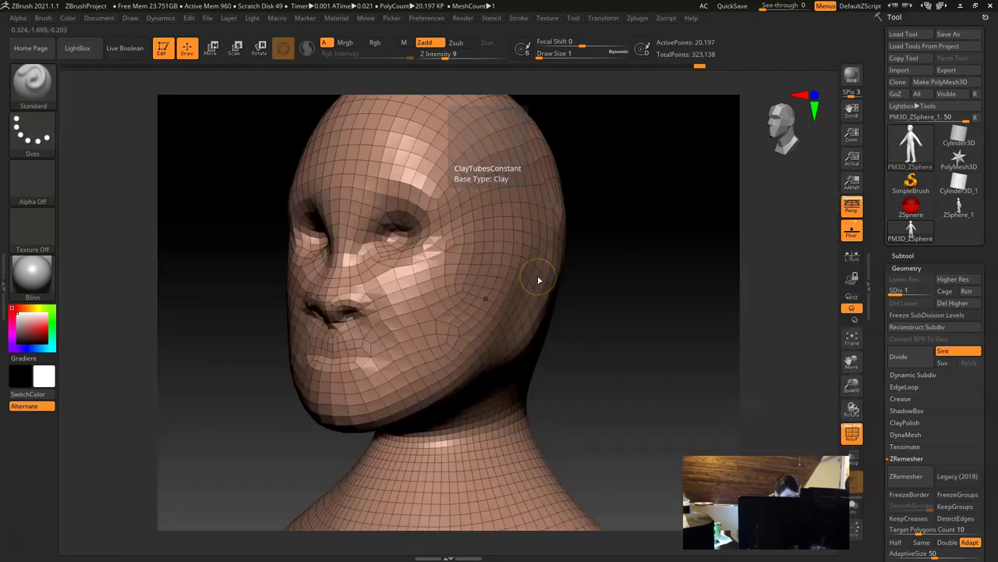
{"action": "key", "text": "space"}
{"action": "mouse_move", "coordinate": [563, 280]}
{"action": "left_mouse_down"}
{"action": "mouse_move", "coordinate": [642, 289]}
{"action": "mouse_move", "coordinate": [624, 296]}
{"action": "left_mouse_up"}
{"action": "right_click_drag", "start_coordinate": [623, 297], "coordinate": [624, 285]}
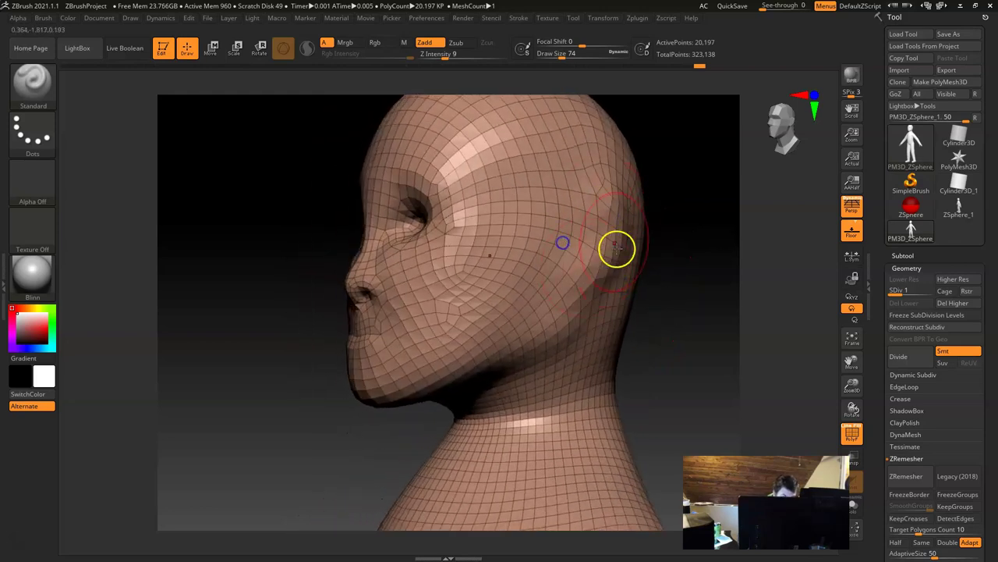
Build up the nose and shape the lips and chin, reducing the draw size to 40
{"action": "left_click_drag", "start_coordinate": [657, 261], "coordinate": [424, 297]}
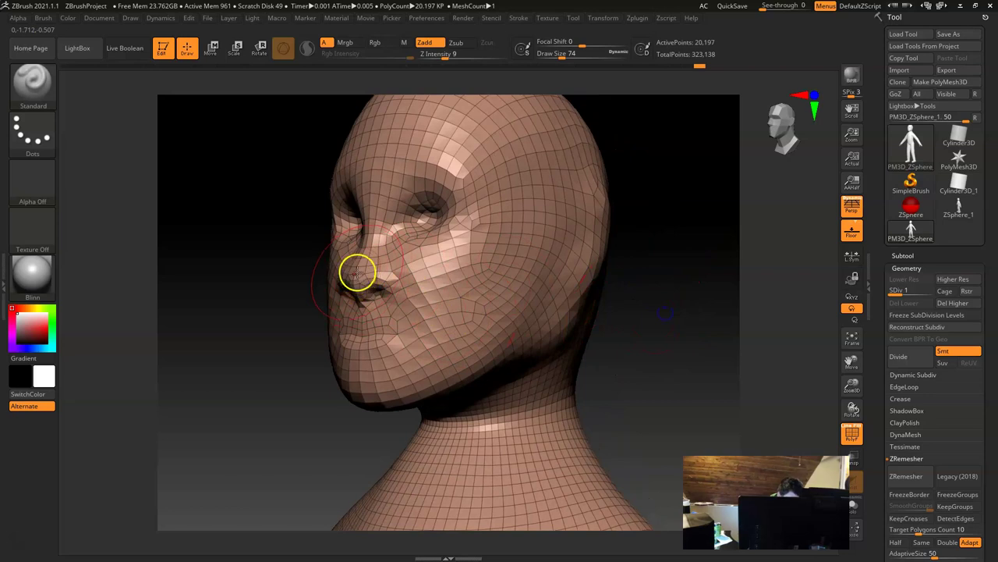
{"action": "left_click_drag", "start_coordinate": [337, 410], "coordinate": [263, 379]}
{"action": "key", "text": "space"}
{"action": "left_click_drag", "start_coordinate": [382, 331], "coordinate": [376, 331]}
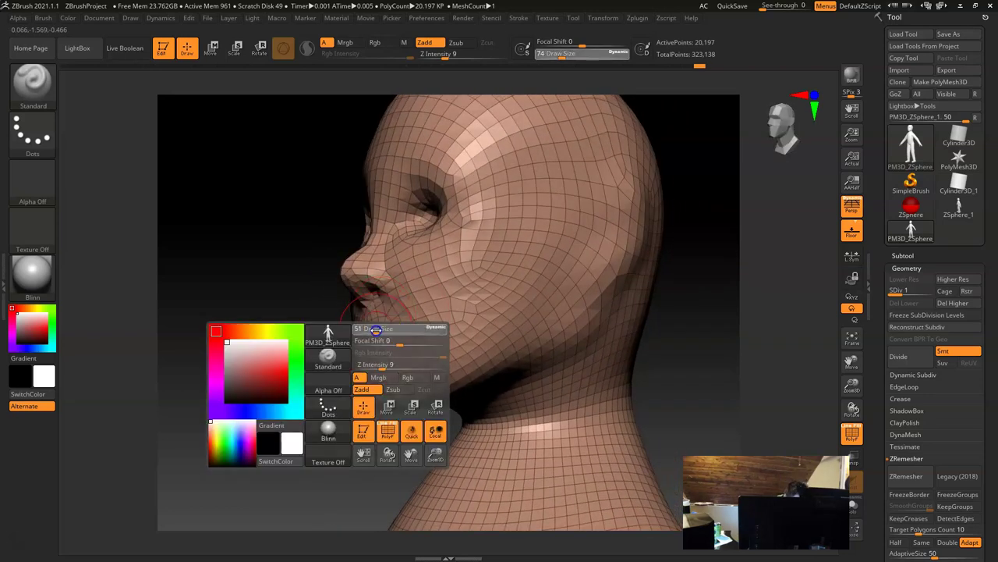
{"action": "left_click_drag", "start_coordinate": [294, 378], "coordinate": [390, 366]}
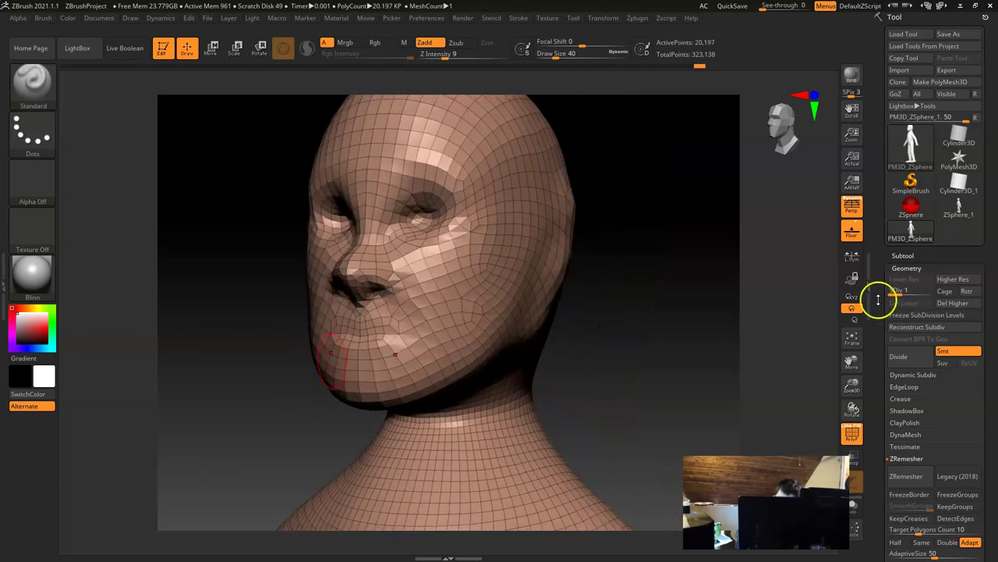
{"action": "mouse_move", "coordinate": [402, 325]}
{"action": "left_mouse_down"}
{"action": "mouse_move", "coordinate": [381, 323]}
{"action": "mouse_move", "coordinate": [392, 341]}
{"action": "left_mouse_up"}
{"action": "left_click_drag", "start_coordinate": [289, 428], "coordinate": [267, 414]}
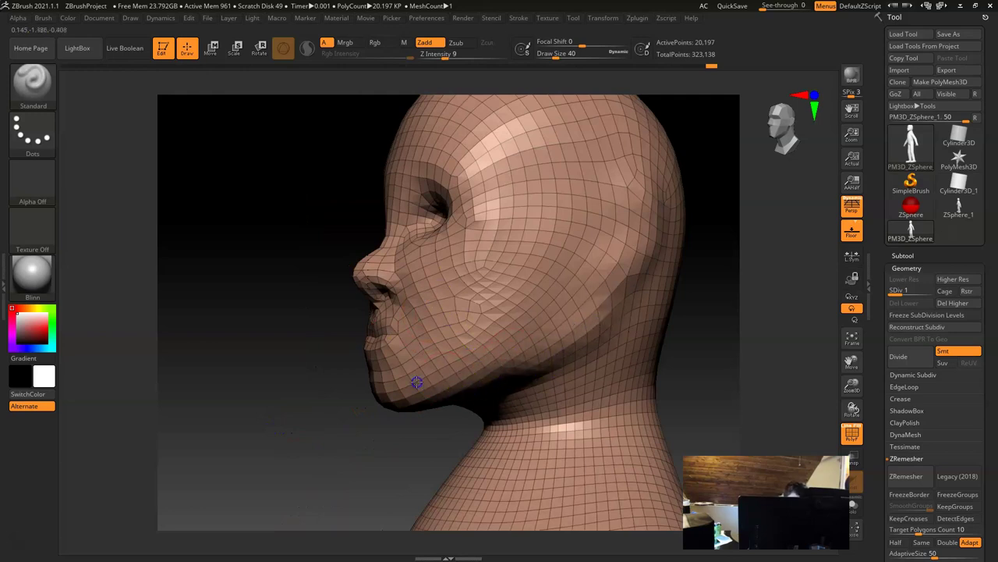
Set the draw size to 68 and sculpt the cheek and jaw on the side of the head
{"action": "key", "text": "space"}
{"action": "left_click_drag", "start_coordinate": [547, 305], "coordinate": [562, 312]}
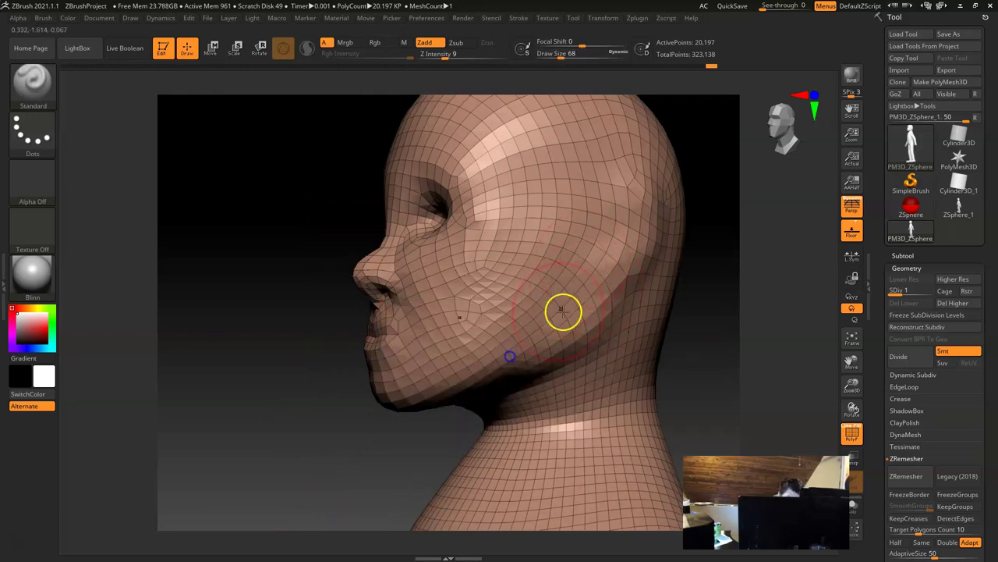
{"action": "left_click_drag", "start_coordinate": [242, 283], "coordinate": [440, 167]}
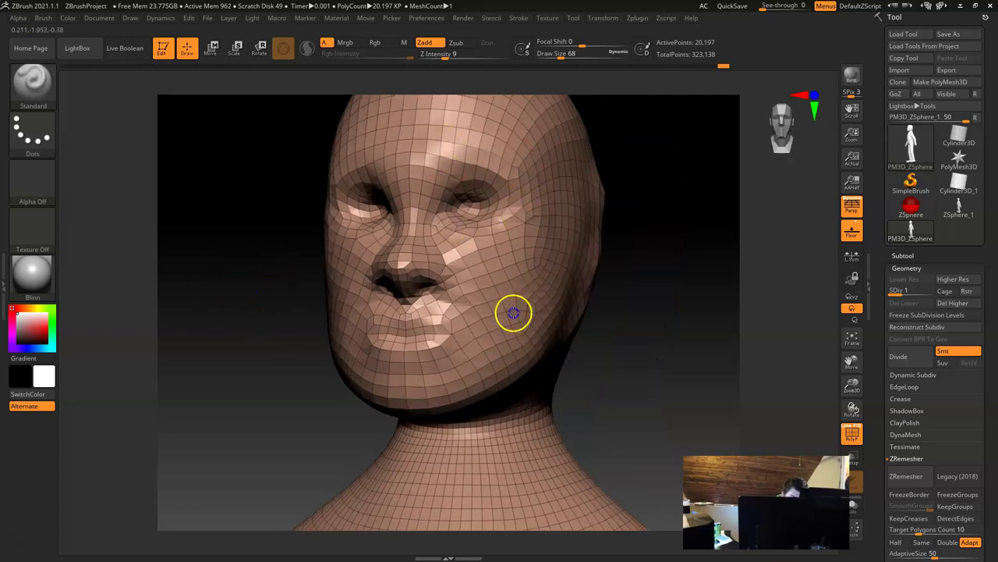
Switch the mesh to subdivision level 3 and turn off the polygon wireframe display
{"action": "left_click_drag", "start_coordinate": [669, 301], "coordinate": [668, 328]}
{"action": "left_click_drag", "start_coordinate": [909, 296], "coordinate": [931, 294]}
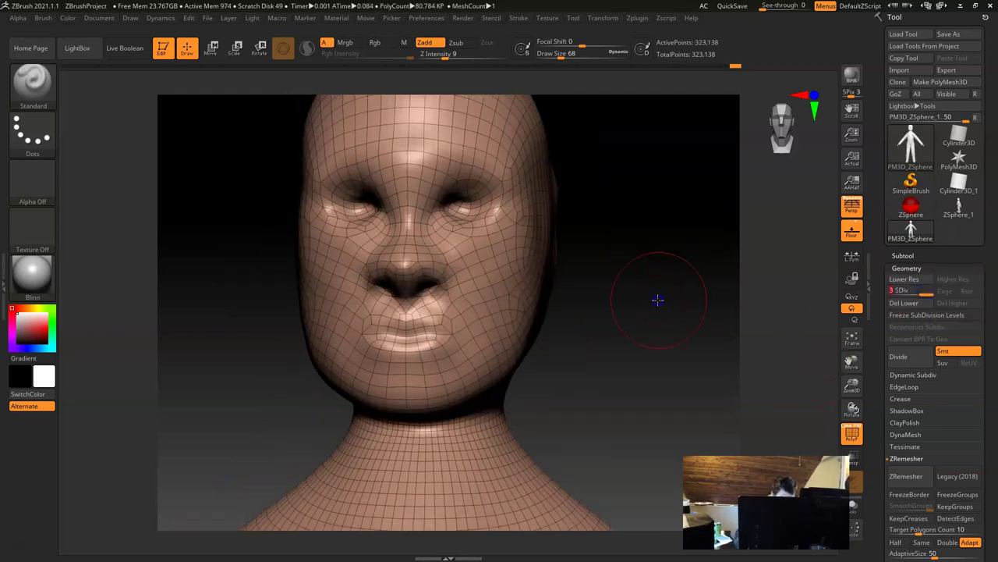
{"action": "left_click_drag", "start_coordinate": [657, 298], "coordinate": [638, 296]}
{"action": "key", "text": "shift+f"}
Set the draw size to 20 and sculpt the cheek folds, upper lip and lower lip, smoothing between strokes
{"action": "left_click_drag", "start_coordinate": [691, 327], "coordinate": [717, 335]}
{"action": "key", "text": "space"}
{"action": "left_click_drag", "start_coordinate": [522, 302], "coordinate": [508, 294]}
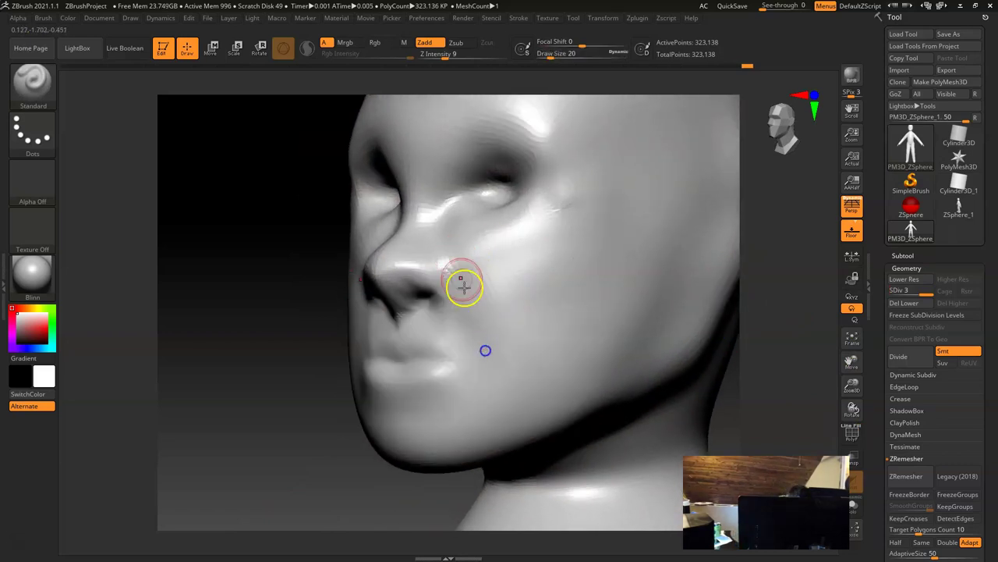
{"action": "left_click_drag", "start_coordinate": [489, 343], "coordinate": [450, 246], "text": "shift"}
{"action": "mouse_move", "coordinate": [404, 343]}
{"action": "left_mouse_down"}
{"action": "mouse_move", "coordinate": [453, 354]}
{"action": "mouse_move", "coordinate": [442, 351]}
{"action": "left_mouse_up"}
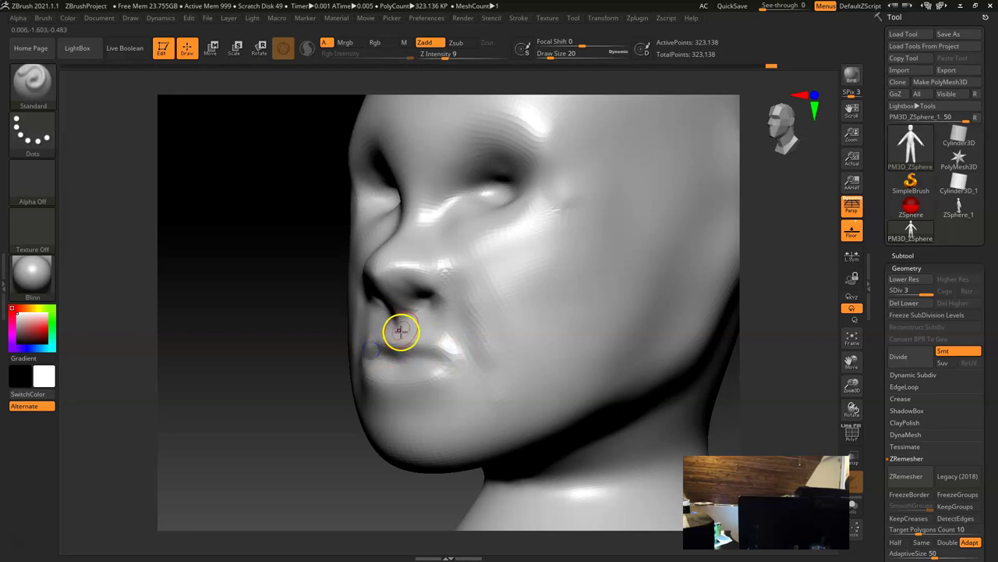
{"action": "left_click_drag", "start_coordinate": [411, 309], "coordinate": [416, 331], "text": "shift"}
{"action": "mouse_move", "coordinate": [371, 376]}
{"action": "left_mouse_down"}
{"action": "mouse_move", "coordinate": [449, 373]}
{"action": "mouse_move", "coordinate": [452, 394]}
{"action": "left_mouse_up"}
{"action": "mouse_move", "coordinate": [311, 428]}
{"action": "left_mouse_down"}
{"action": "mouse_move", "coordinate": [430, 413]}
{"action": "mouse_move", "coordinate": [432, 421]}
{"action": "left_mouse_up"}
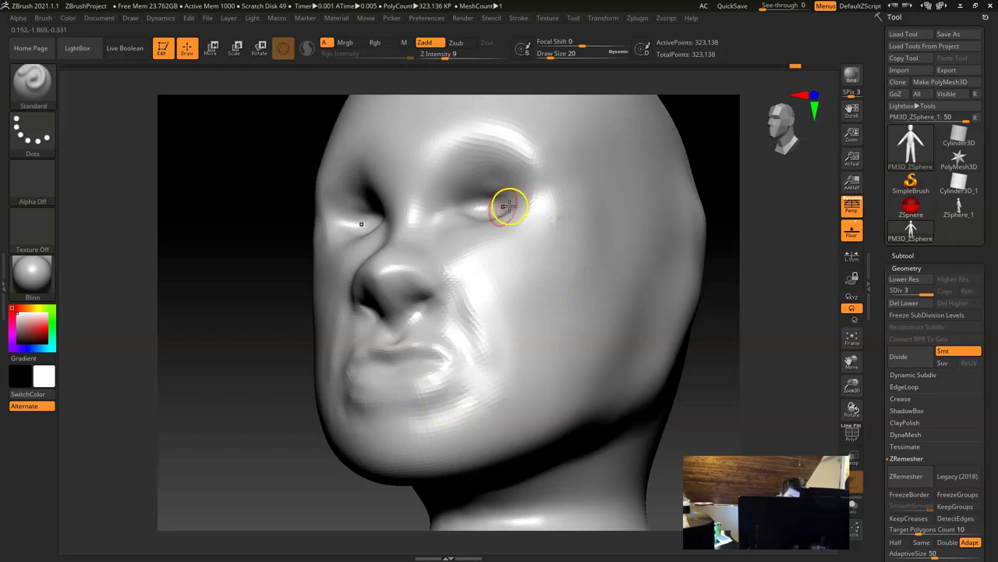
Carve the outer corners of the eye sockets, smooth the upper lids and touch up the nose bridge
{"action": "left_click_drag", "start_coordinate": [257, 269], "coordinate": [242, 283]}
{"action": "mouse_move", "coordinate": [514, 189]}
{"action": "left_mouse_down", "text": "alt"}
{"action": "mouse_move", "coordinate": [471, 185]}
{"action": "mouse_move", "coordinate": [517, 185]}
{"action": "mouse_move", "coordinate": [521, 220]}
{"action": "left_mouse_up", "text": "alt"}
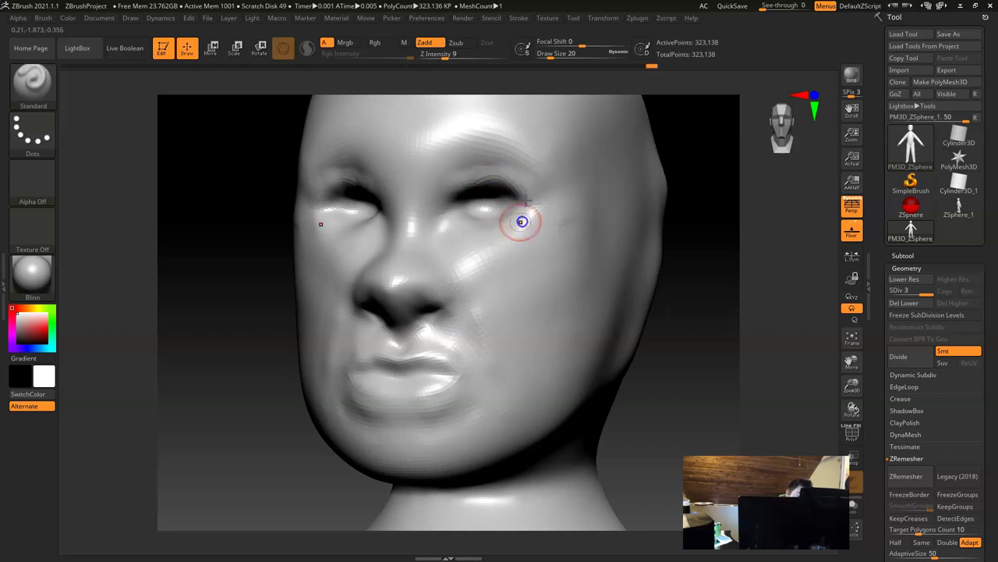
{"action": "left_click_drag", "start_coordinate": [457, 183], "coordinate": [466, 183], "text": "shift"}
{"action": "left_click_drag", "start_coordinate": [413, 217], "coordinate": [412, 210]}
{"action": "mouse_move", "coordinate": [555, 265]}
{"action": "left_mouse_down"}
{"action": "mouse_move", "coordinate": [537, 283]}
{"action": "mouse_move", "coordinate": [570, 259]}
{"action": "left_mouse_up"}
Set the focal shift to 81 and draw size to 19, then sculpt and smooth the crease beside the nostrils
{"action": "key", "text": "space"}
{"action": "mouse_move", "coordinate": [536, 295]}
{"action": "left_mouse_down"}
{"action": "mouse_move", "coordinate": [590, 226]}
{"action": "mouse_move", "coordinate": [517, 336]}
{"action": "mouse_move", "coordinate": [600, 229]}
{"action": "left_mouse_up"}
{"action": "mouse_move", "coordinate": [600, 229]}
{"action": "left_mouse_down", "text": "shift"}
{"action": "mouse_move", "coordinate": [563, 285]}
{"action": "mouse_move", "coordinate": [504, 295]}
{"action": "mouse_move", "coordinate": [434, 286]}
{"action": "left_mouse_up", "text": "shift"}
{"action": "key", "text": "space"}
{"action": "key", "text": "space"}
{"action": "key", "text": "space"}
{"action": "left_click_drag", "start_coordinate": [494, 301], "coordinate": [530, 309]}
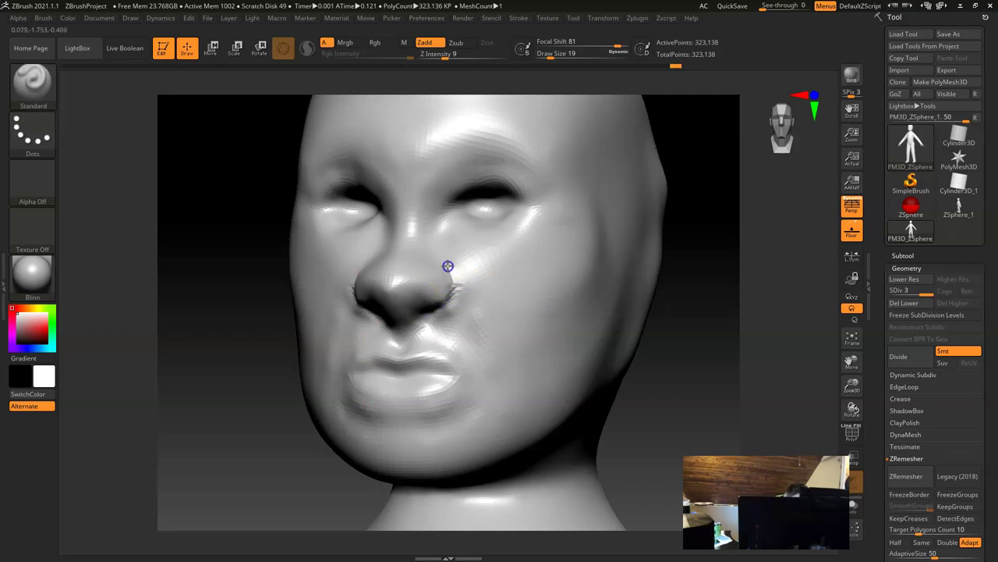
{"action": "mouse_move", "coordinate": [461, 275]}
{"action": "left_mouse_down"}
{"action": "mouse_move", "coordinate": [447, 304]}
{"action": "mouse_move", "coordinate": [478, 344]}
{"action": "left_mouse_up"}
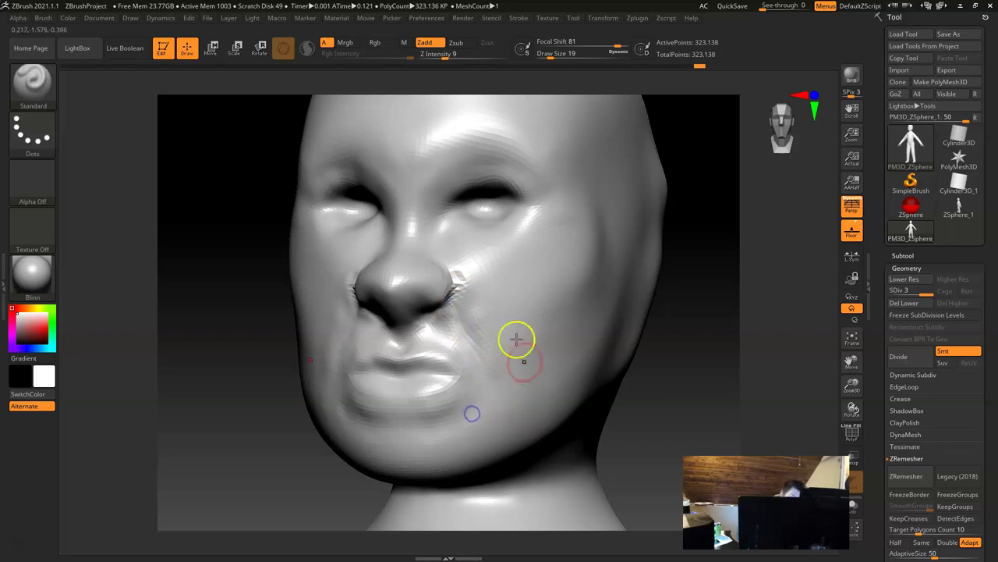
{"action": "left_click_drag", "start_coordinate": [465, 272], "coordinate": [462, 277], "text": "shift"}
Smooth the nose from the side and divide the mesh to subdivision level 4
{"action": "left_click_drag", "start_coordinate": [646, 395], "coordinate": [538, 413]}
{"action": "left_click_drag", "start_coordinate": [254, 405], "coordinate": [187, 380]}
{"action": "left_click_drag", "start_coordinate": [397, 267], "coordinate": [393, 265], "text": "shift"}
{"action": "left_click_drag", "start_coordinate": [262, 387], "coordinate": [204, 349]}
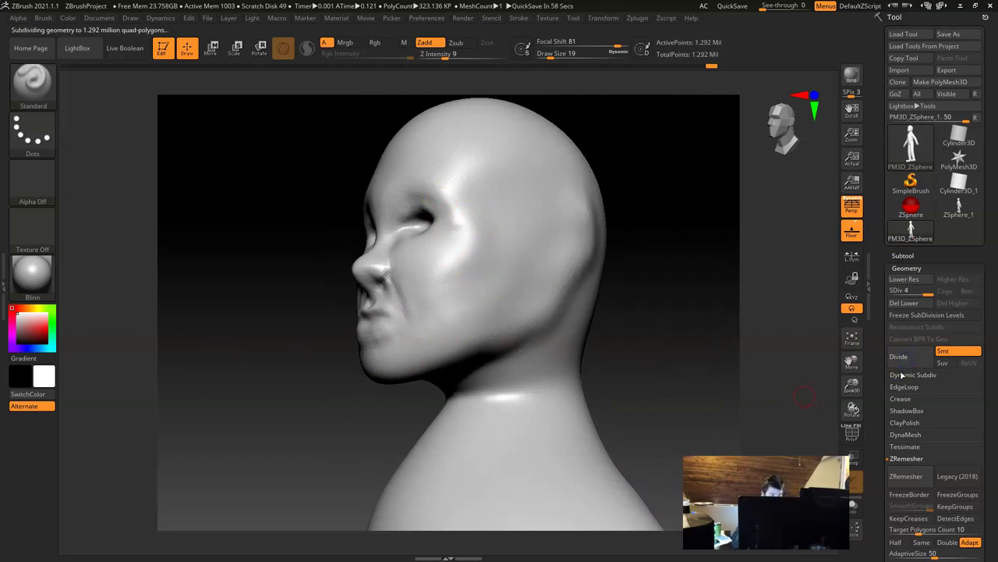
Set the Standard brush to draw size 65, focal shift 23 and Z intensity 14 and start shaping the shoulder
{"action": "mouse_move", "coordinate": [650, 343]}
{"action": "left_mouse_down"}
{"action": "mouse_move", "coordinate": [622, 321]}
{"action": "mouse_move", "coordinate": [633, 386]}
{"action": "mouse_move", "coordinate": [633, 286]}
{"action": "mouse_move", "coordinate": [576, 189]}
{"action": "left_mouse_up"}
{"action": "key", "text": "shift+f"}
{"action": "mouse_move", "coordinate": [614, 300]}
{"action": "left_mouse_down", "text": "alt"}
{"action": "mouse_move", "coordinate": [605, 267]}
{"action": "mouse_move", "coordinate": [572, 276]}
{"action": "mouse_move", "coordinate": [557, 339]}
{"action": "left_mouse_up", "text": "alt"}
{"action": "key", "text": "space"}
{"action": "left_click", "coordinate": [548, 358]}
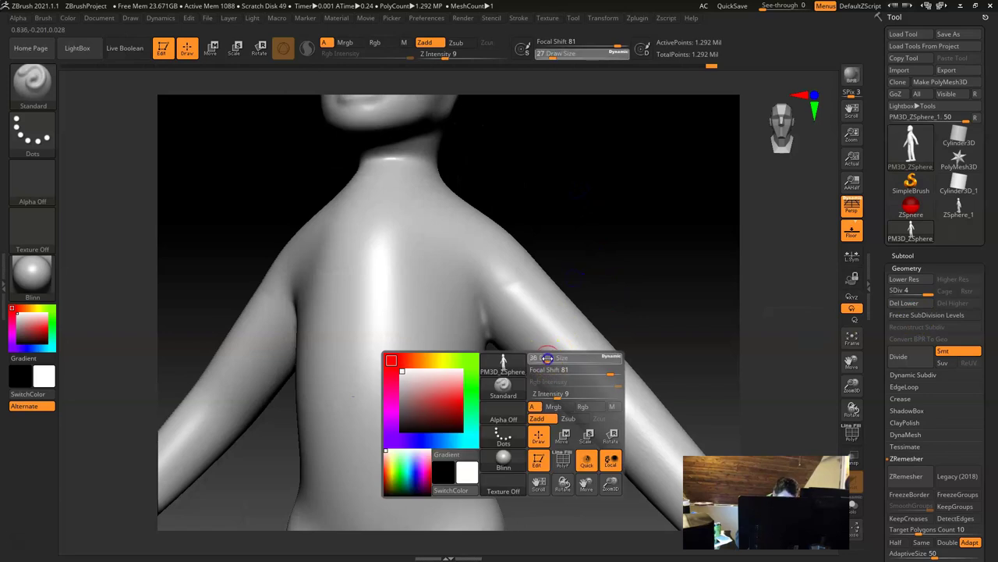
{"action": "left_click_drag", "start_coordinate": [582, 268], "coordinate": [439, 225], "text": "alt"}
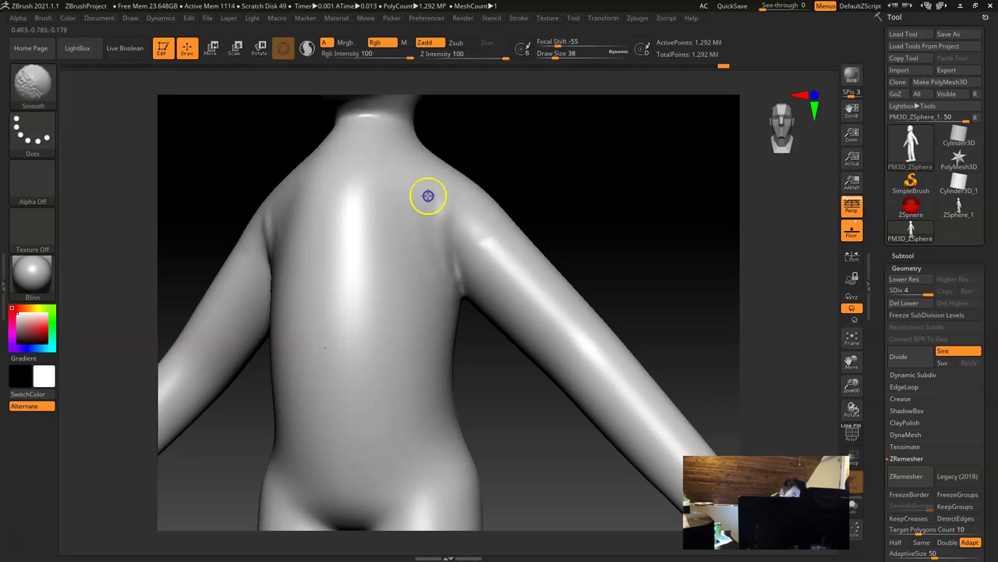
{"action": "left_click_drag", "start_coordinate": [481, 225], "coordinate": [516, 317]}
{"action": "key", "text": "space"}
{"action": "left_click_drag", "start_coordinate": [496, 255], "coordinate": [502, 255]}
{"action": "left_click_drag", "start_coordinate": [506, 293], "coordinate": [511, 294]}
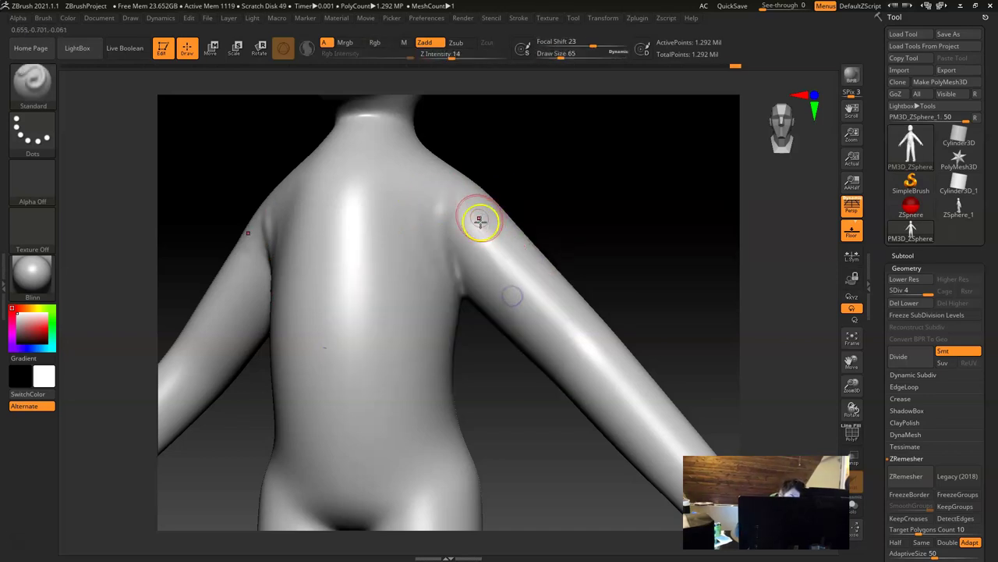
Sculpt and smooth the muscle forms of the shoulder and upper arm
{"action": "left_click_drag", "start_coordinate": [504, 249], "coordinate": [468, 213], "text": "shift"}
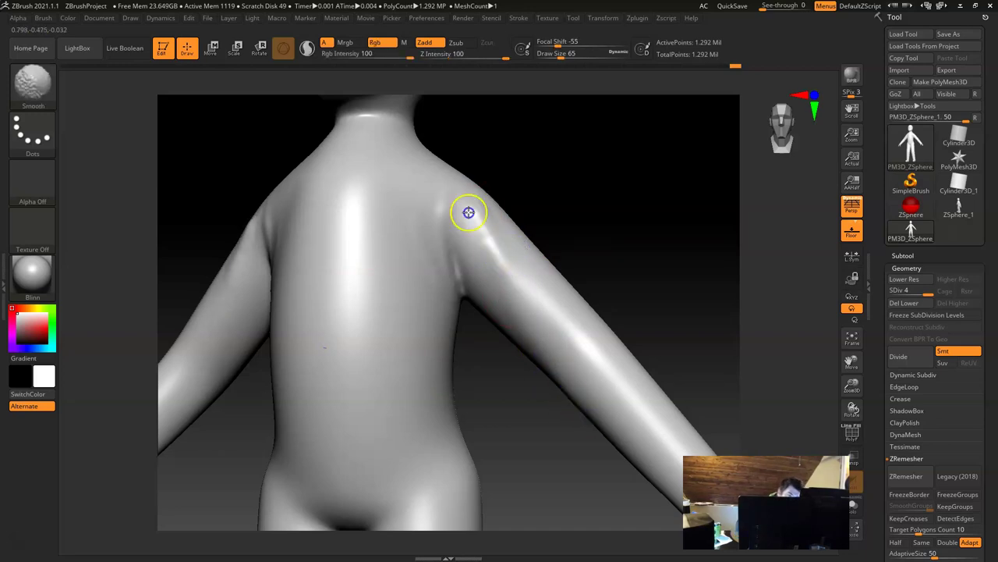
{"action": "mouse_move", "coordinate": [535, 414]}
{"action": "left_mouse_down"}
{"action": "mouse_move", "coordinate": [518, 408]}
{"action": "mouse_move", "coordinate": [519, 216]}
{"action": "left_mouse_up"}
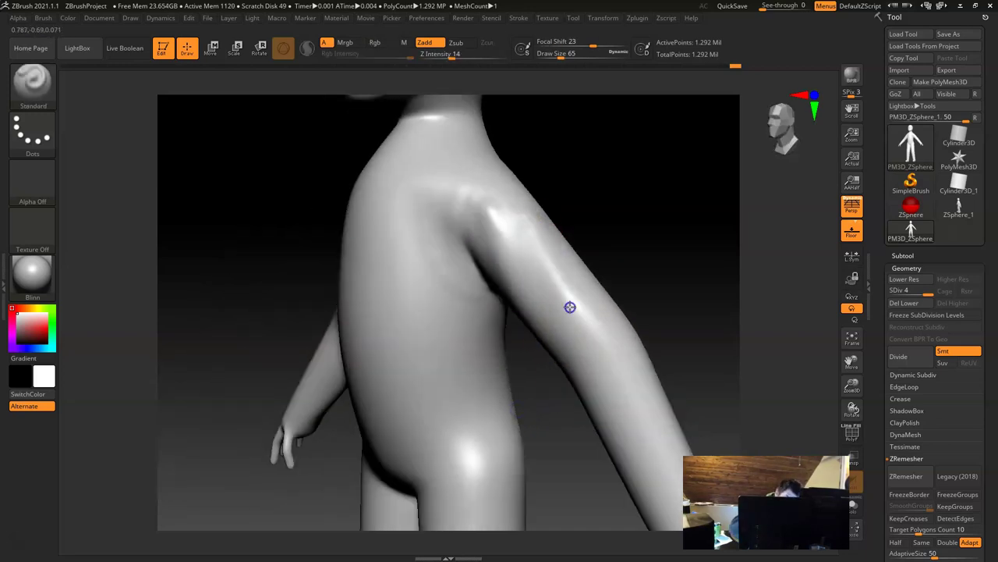
{"action": "left_click_drag", "start_coordinate": [551, 256], "coordinate": [503, 194], "text": "shift"}
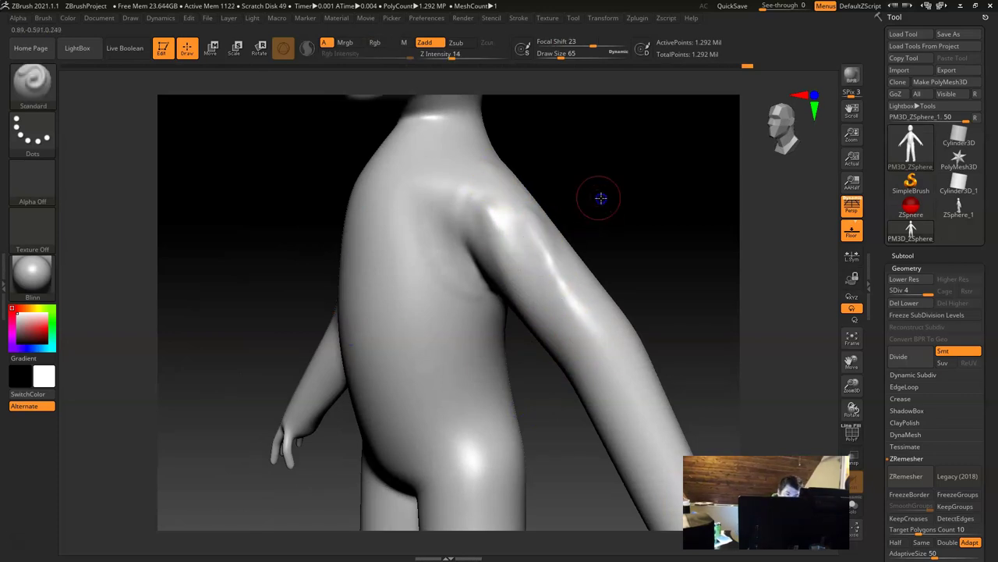
Set the draw size to 43 and divide the mesh to subdivision level 5
{"action": "left_click_drag", "start_coordinate": [598, 196], "coordinate": [619, 192]}
{"action": "key", "text": "space"}
{"action": "left_click_drag", "start_coordinate": [517, 247], "coordinate": [513, 249]}
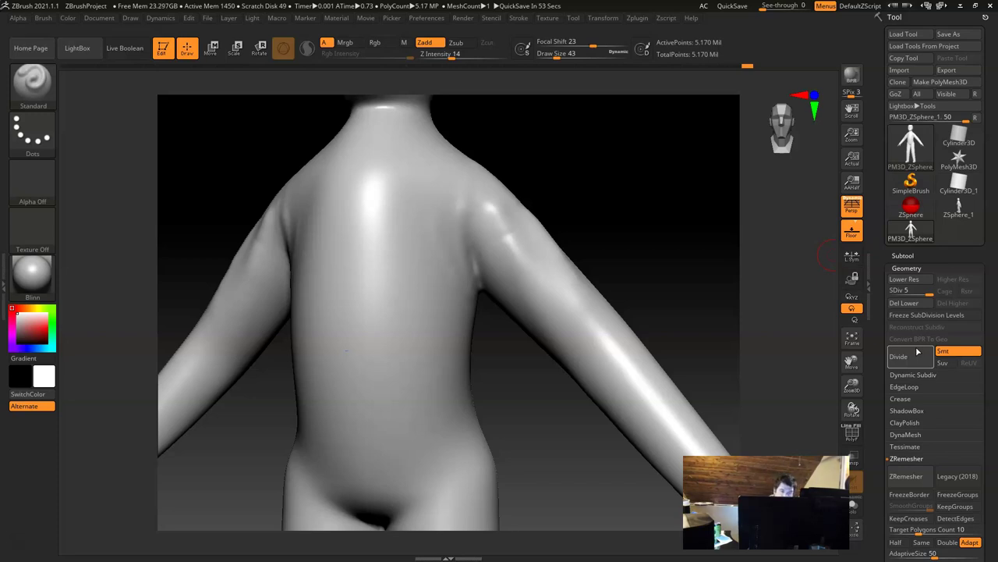
Assign Alpha 60 to the Standard brush, keeping the Dots stroke
{"action": "left_click_drag", "start_coordinate": [573, 176], "coordinate": [601, 264], "text": "alt"}
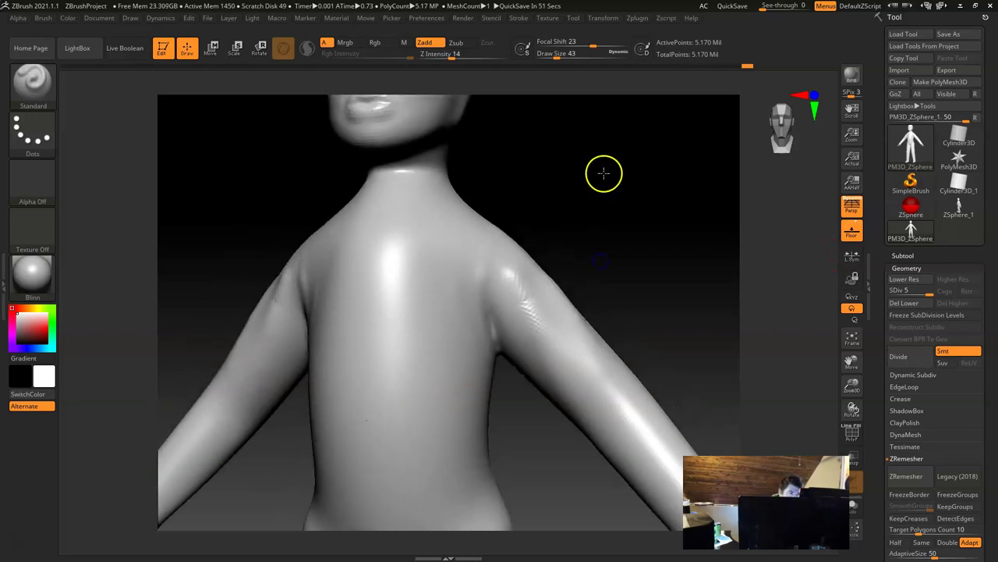
{"action": "left_click_drag", "start_coordinate": [604, 174], "coordinate": [605, 189], "text": "alt"}
{"action": "left_click", "coordinate": [32, 134]}
{"action": "left_click", "coordinate": [196, 235]}
{"action": "left_click", "coordinate": [30, 184]}
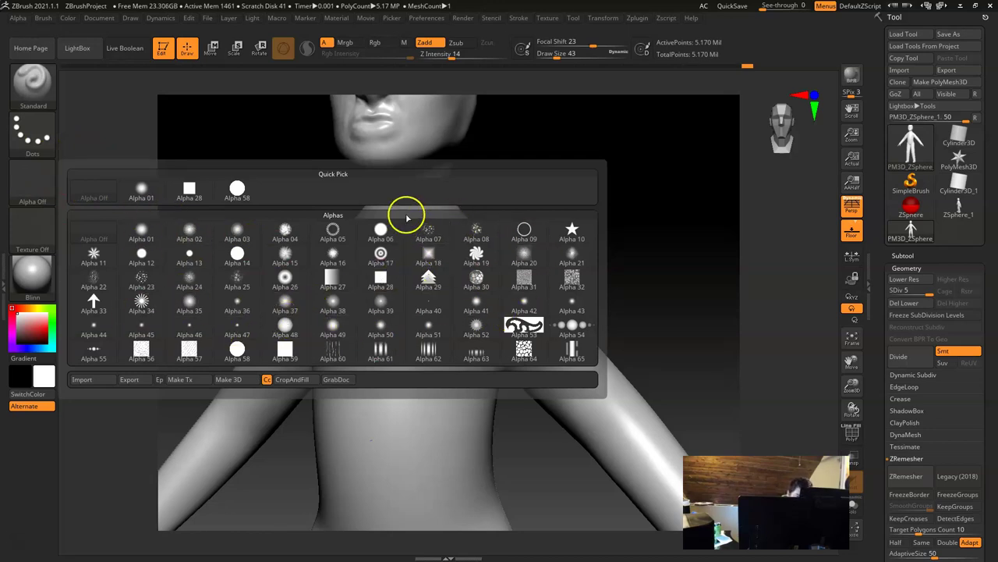
{"action": "left_click", "coordinate": [333, 347]}
Set the brush to draw size 34 and Z intensity 5 for detailing the face
{"action": "left_click_drag", "start_coordinate": [582, 224], "coordinate": [497, 198]}
{"action": "mouse_move", "coordinate": [508, 233]}
{"action": "left_mouse_down"}
{"action": "mouse_move", "coordinate": [546, 281]}
{"action": "mouse_move", "coordinate": [499, 247]}
{"action": "left_mouse_up"}
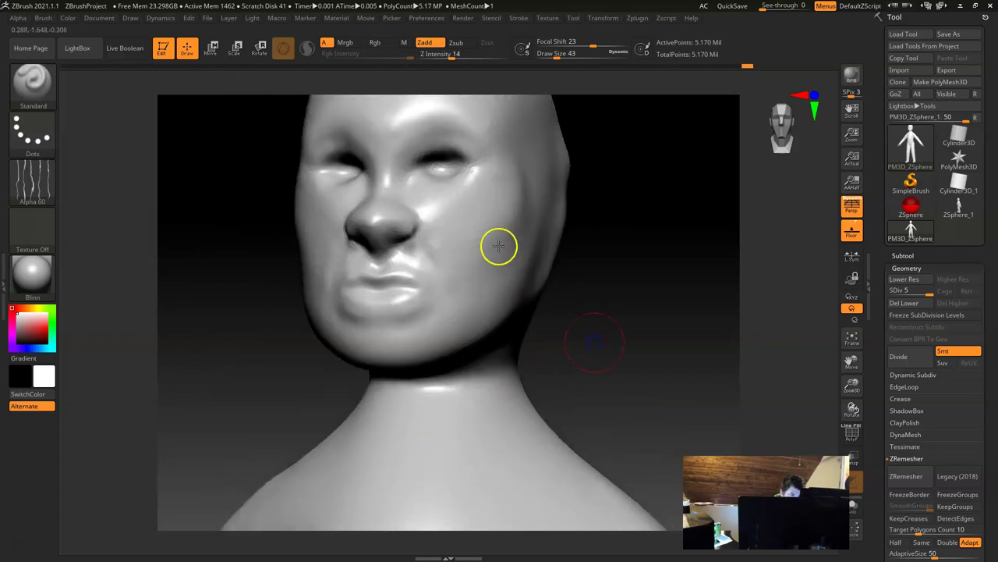
{"action": "key", "text": "space"}
{"action": "left_click", "coordinate": [438, 202]}
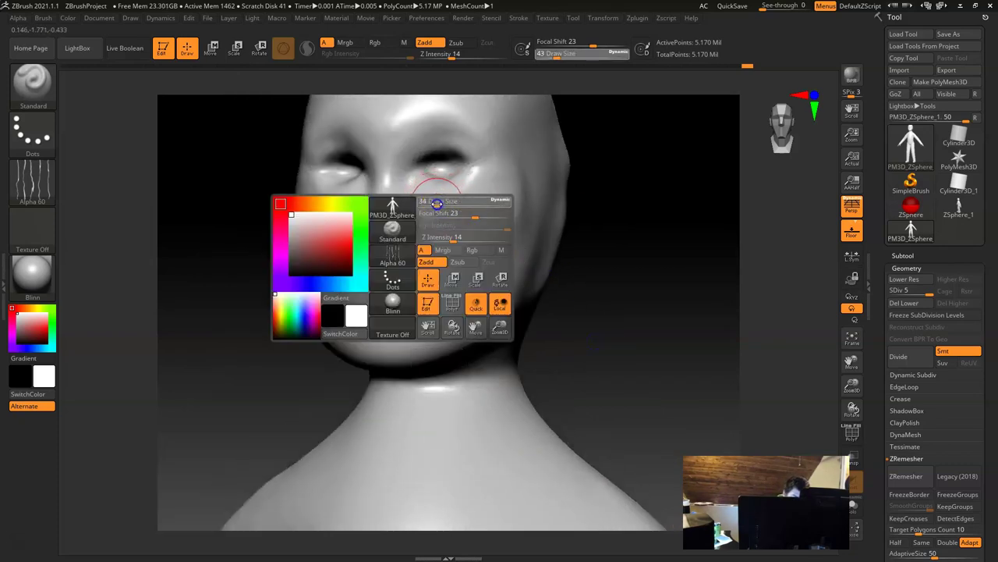
{"action": "left_click", "coordinate": [439, 237]}
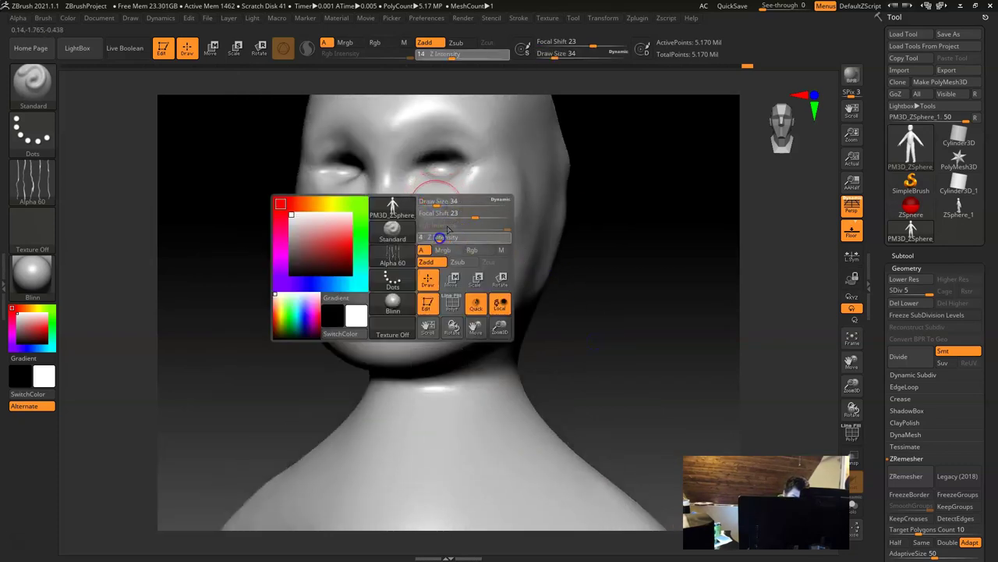
{"action": "type", "text": "5"}
{"action": "key", "text": "Return"}
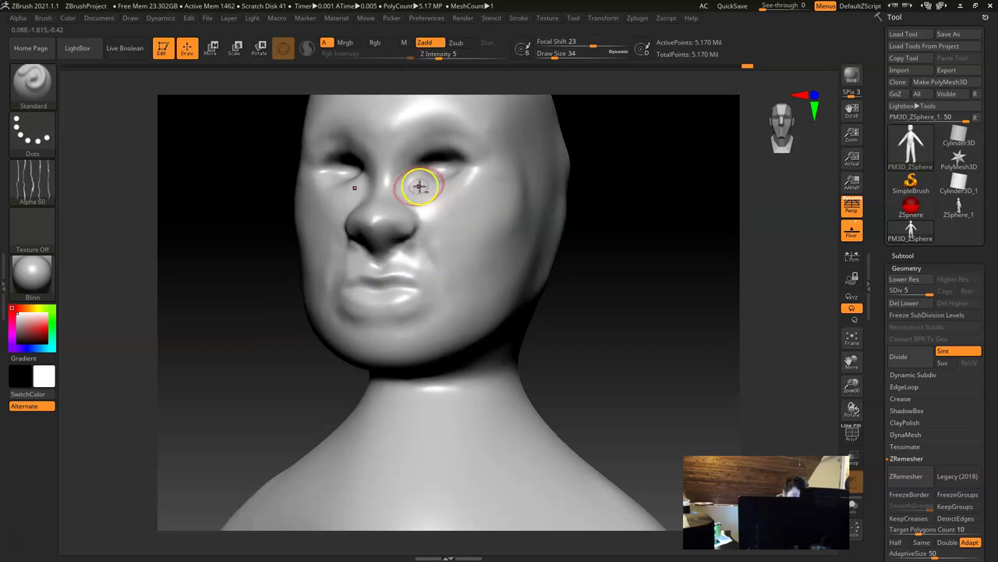
Raise the Z intensity to 8 and sculpt fine skin wrinkles below the eye
{"action": "left_click_drag", "start_coordinate": [600, 234], "coordinate": [629, 270]}
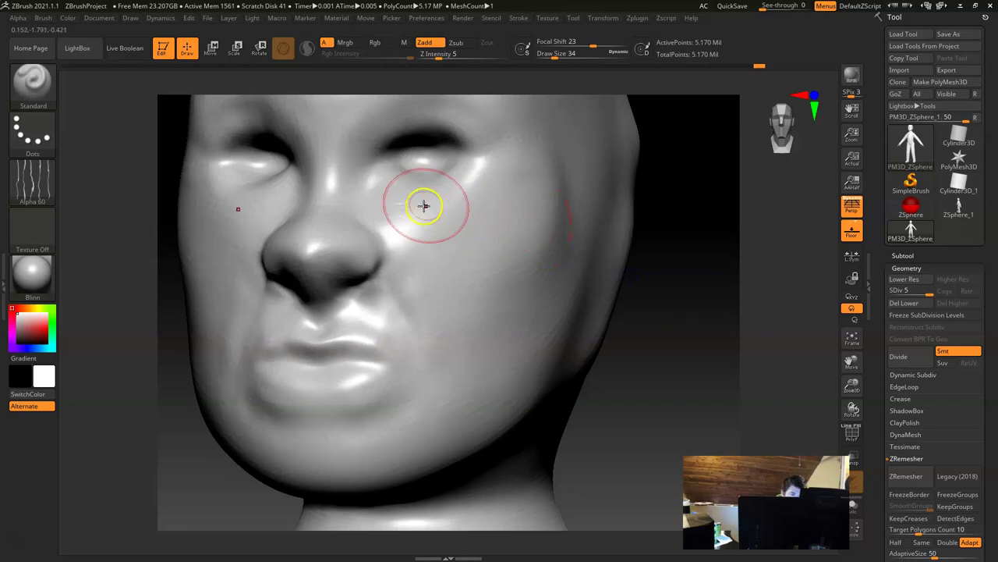
{"action": "key", "text": "space"}
{"action": "left_click_drag", "start_coordinate": [427, 243], "coordinate": [431, 244]}
{"action": "mouse_move", "coordinate": [380, 191]}
{"action": "left_mouse_down"}
{"action": "mouse_move", "coordinate": [411, 202]}
{"action": "mouse_move", "coordinate": [491, 200]}
{"action": "mouse_move", "coordinate": [533, 239]}
{"action": "left_mouse_up"}
{"action": "left_click_drag", "start_coordinate": [431, 214], "coordinate": [499, 309]}
{"action": "left_click_drag", "start_coordinate": [435, 233], "coordinate": [464, 368]}
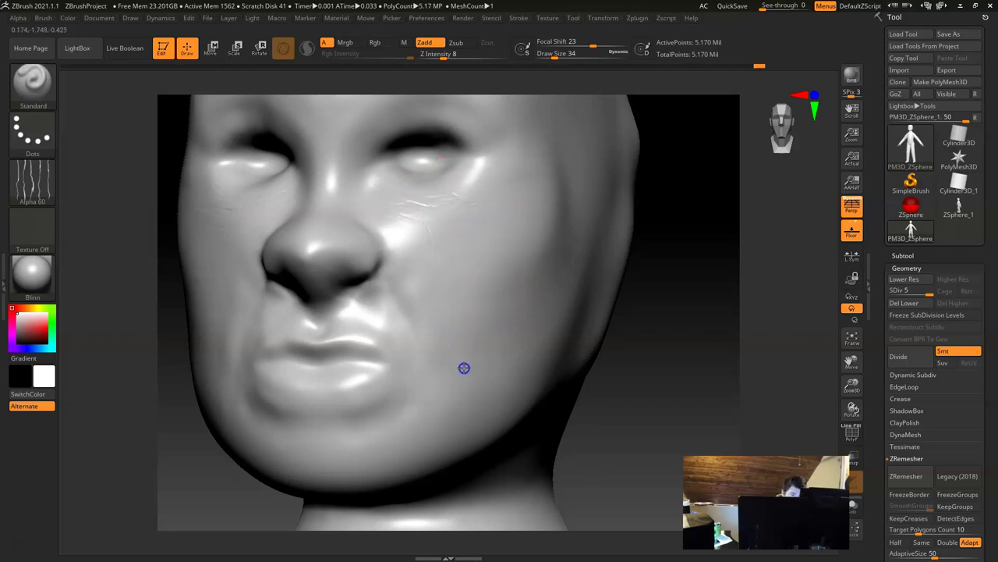
Continue the wrinkle texture down the cheek and across the side of the neck
{"action": "left_click_drag", "start_coordinate": [402, 243], "coordinate": [449, 343]}
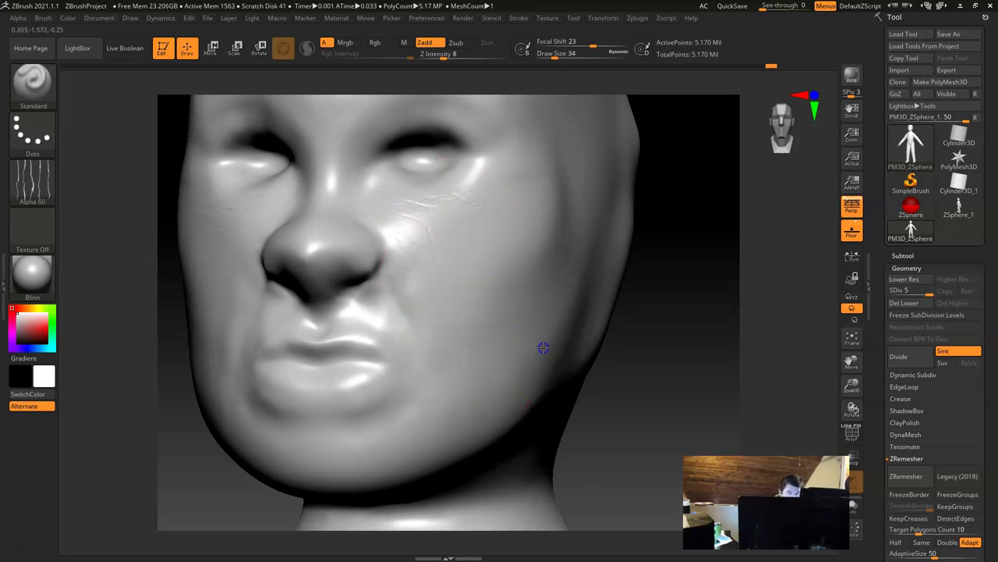
{"action": "left_click_drag", "start_coordinate": [642, 336], "coordinate": [616, 298]}
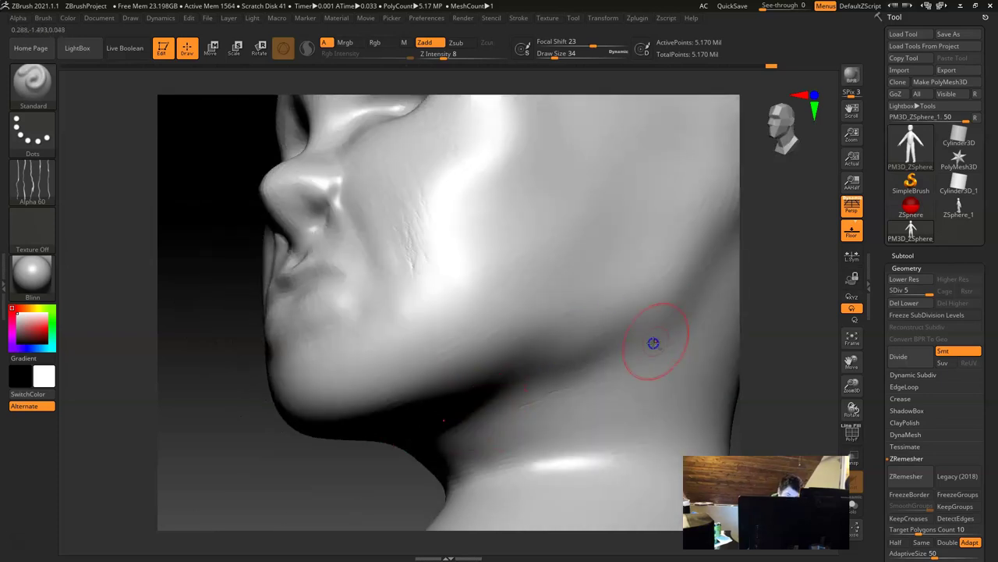
{"action": "mouse_move", "coordinate": [659, 424]}
{"action": "left_mouse_down"}
{"action": "mouse_move", "coordinate": [512, 445]}
{"action": "mouse_move", "coordinate": [442, 479]}
{"action": "left_mouse_up"}
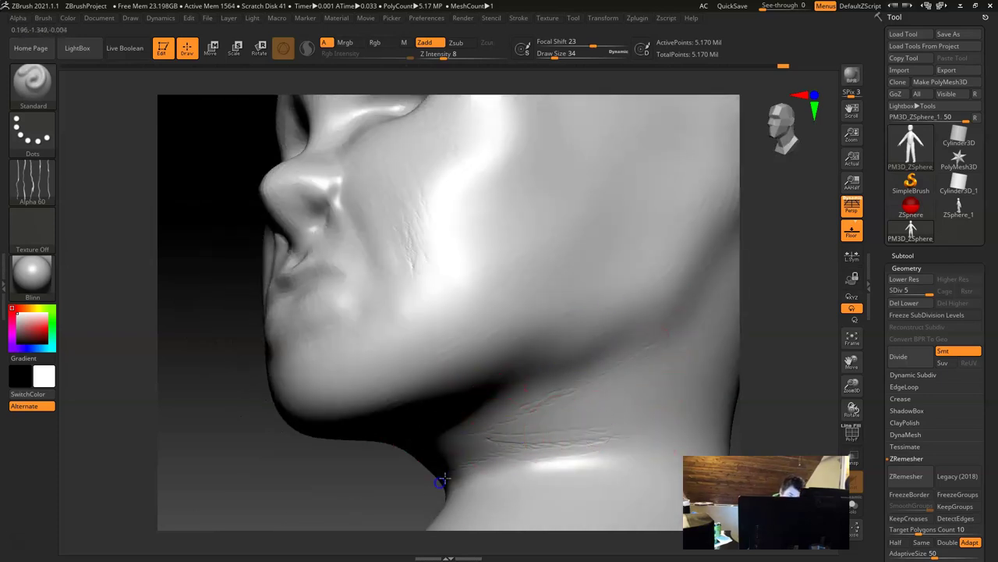
Replace the brush's alpha with Alpha 62
{"action": "left_click", "coordinate": [26, 182]}
{"action": "left_click", "coordinate": [25, 172]}
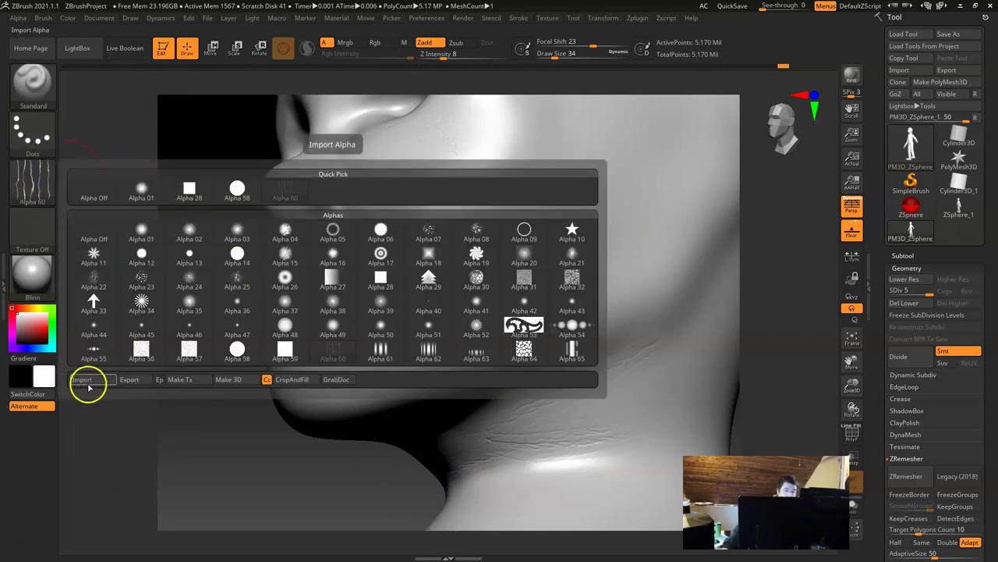
{"action": "left_click", "coordinate": [429, 353]}
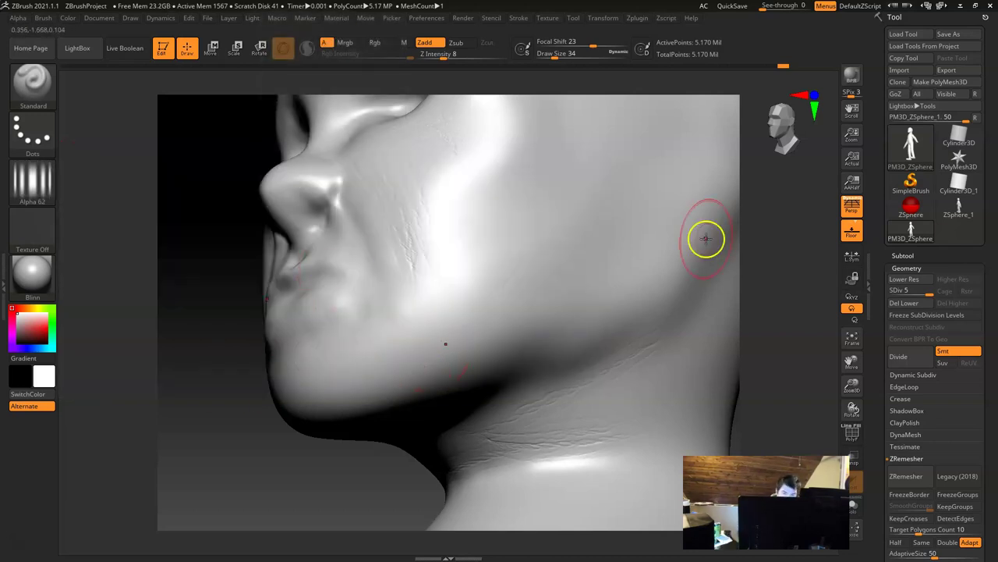
Set draw size 65, focal shift -54 and Z intensity 16 and try hair strokes above the forehead
{"action": "left_click_drag", "start_coordinate": [786, 256], "coordinate": [687, 231], "text": "alt"}
{"action": "mouse_move", "coordinate": [642, 163]}
{"action": "left_mouse_down"}
{"action": "mouse_move", "coordinate": [646, 221]}
{"action": "mouse_move", "coordinate": [555, 198]}
{"action": "mouse_move", "coordinate": [607, 213]}
{"action": "mouse_move", "coordinate": [560, 211]}
{"action": "mouse_move", "coordinate": [555, 200]}
{"action": "left_mouse_up"}
{"action": "key", "text": "space"}
{"action": "left_click_drag", "start_coordinate": [564, 234], "coordinate": [572, 234]}
{"action": "mouse_move", "coordinate": [556, 199]}
{"action": "left_mouse_down"}
{"action": "mouse_move", "coordinate": [566, 201]}
{"action": "mouse_move", "coordinate": [524, 189]}
{"action": "mouse_move", "coordinate": [532, 260]}
{"action": "left_mouse_up"}
{"action": "key", "text": "ctrl"}
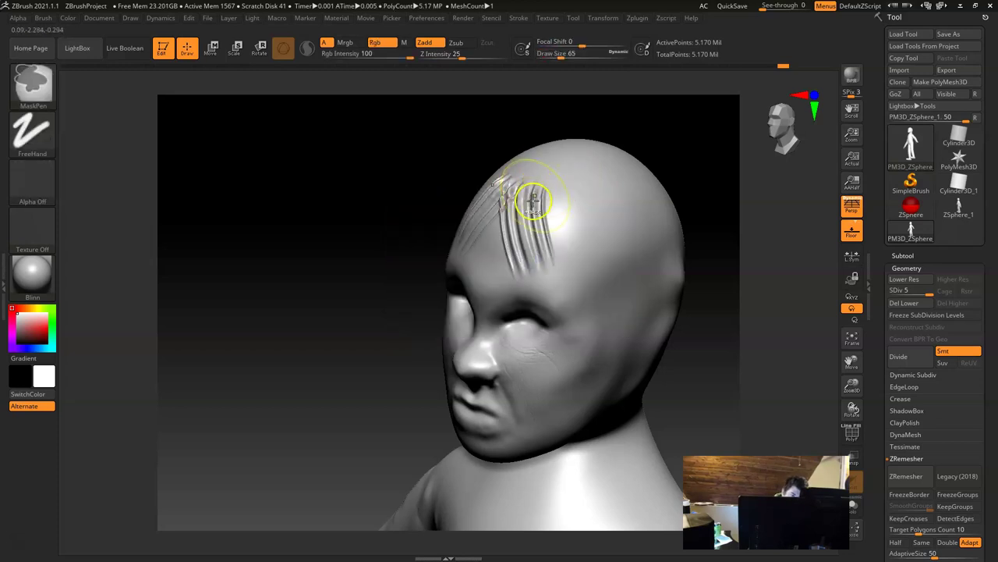
Lower the Z intensity to 9 and sculpt hair strands from the forehead over the top and side of the head
{"action": "key", "text": "space"}
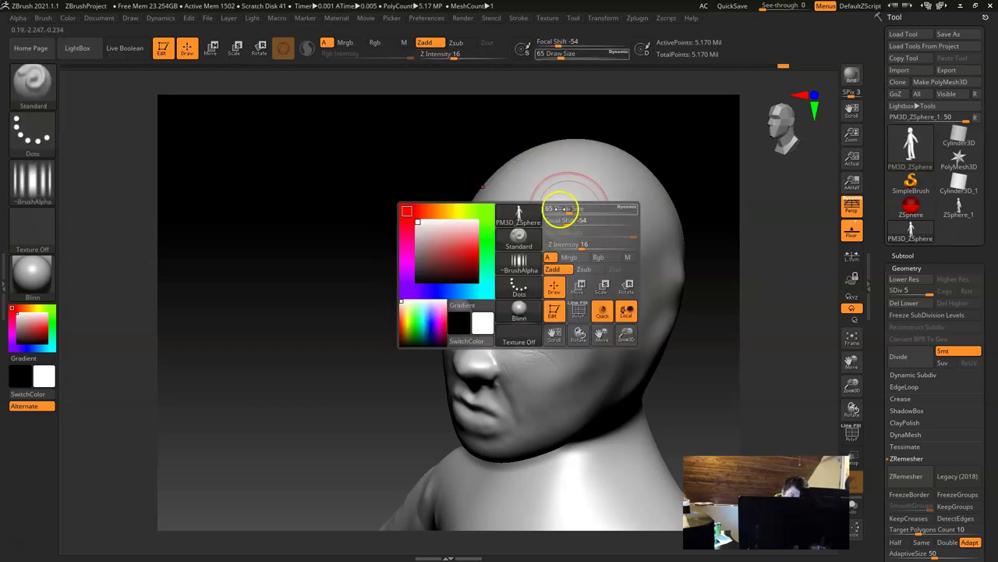
{"action": "left_click_drag", "start_coordinate": [585, 244], "coordinate": [573, 247]}
{"action": "mouse_move", "coordinate": [528, 180]}
{"action": "left_mouse_down"}
{"action": "mouse_move", "coordinate": [520, 258]}
{"action": "mouse_move", "coordinate": [544, 271]}
{"action": "left_mouse_up"}
{"action": "left_click_drag", "start_coordinate": [542, 196], "coordinate": [544, 258]}
{"action": "left_click_drag", "start_coordinate": [575, 204], "coordinate": [575, 248]}
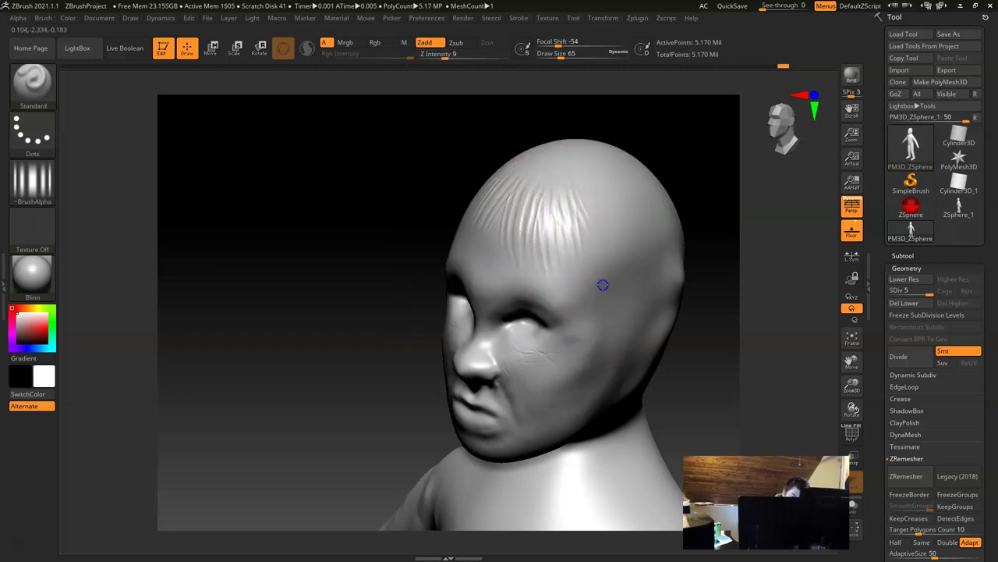
{"action": "left_click_drag", "start_coordinate": [584, 182], "coordinate": [624, 312]}
{"action": "left_click_drag", "start_coordinate": [609, 248], "coordinate": [616, 306]}
{"action": "left_click_drag", "start_coordinate": [598, 165], "coordinate": [640, 290]}
{"action": "left_click_drag", "start_coordinate": [558, 169], "coordinate": [591, 253]}
{"action": "left_click_drag", "start_coordinate": [612, 167], "coordinate": [635, 227]}
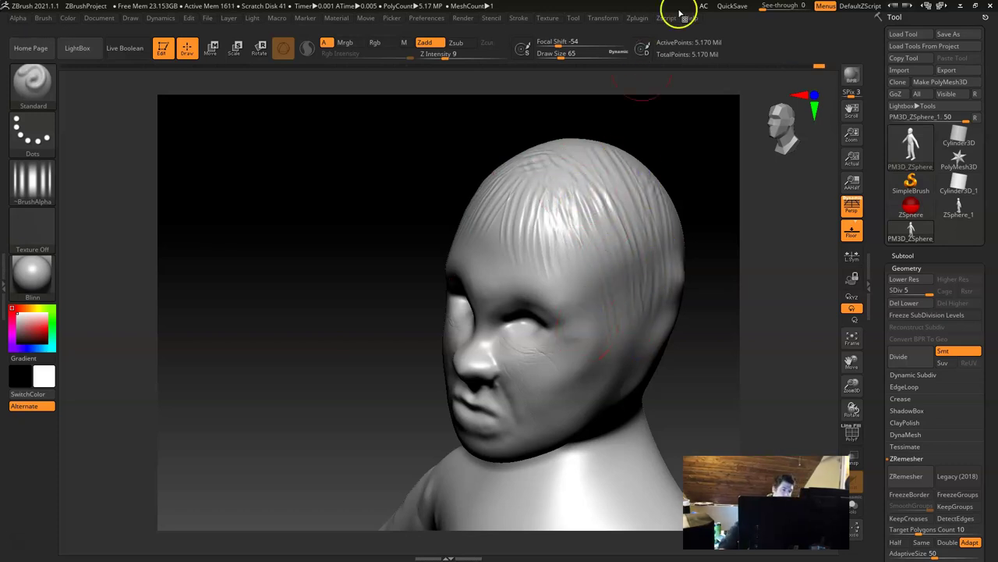
Assign Alpha 25 to the brush, test its texture below the neck and undo the test strokes
{"action": "left_click", "coordinate": [29, 188]}
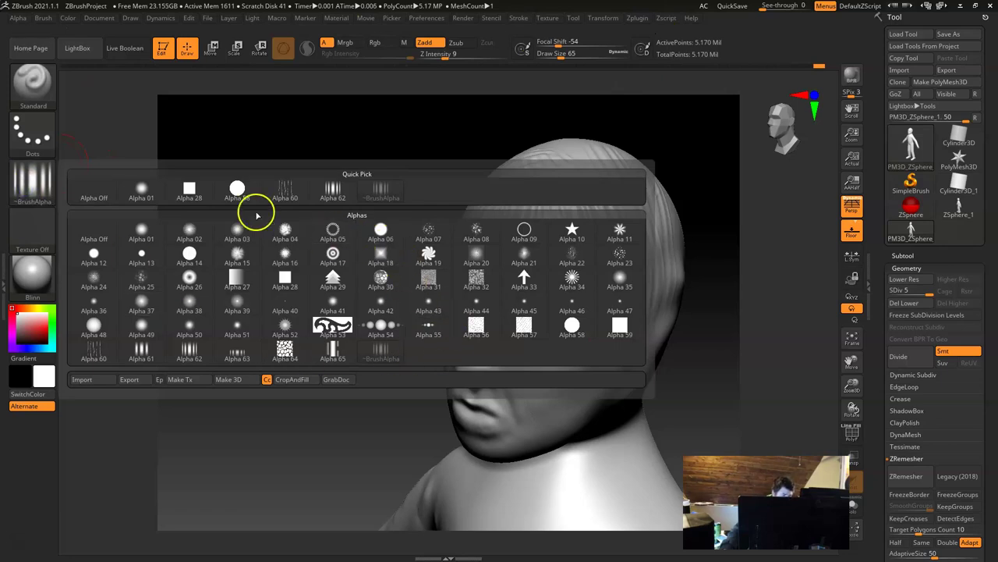
{"action": "left_click", "coordinate": [146, 280]}
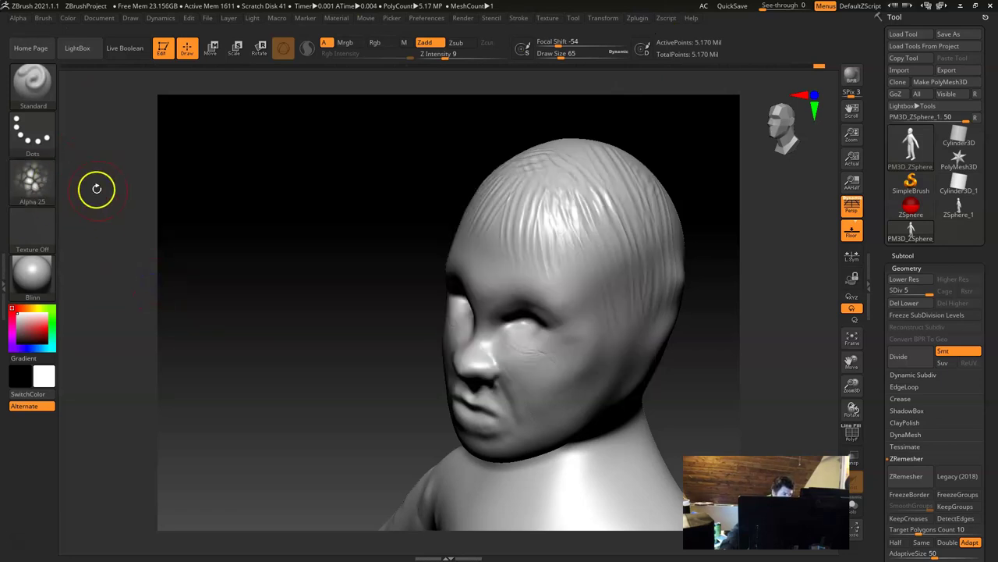
{"action": "mouse_move", "coordinate": [692, 372]}
{"action": "left_mouse_down"}
{"action": "mouse_move", "coordinate": [692, 361]}
{"action": "mouse_move", "coordinate": [707, 392]}
{"action": "mouse_move", "coordinate": [653, 330]}
{"action": "mouse_move", "coordinate": [596, 361]}
{"action": "left_mouse_up"}
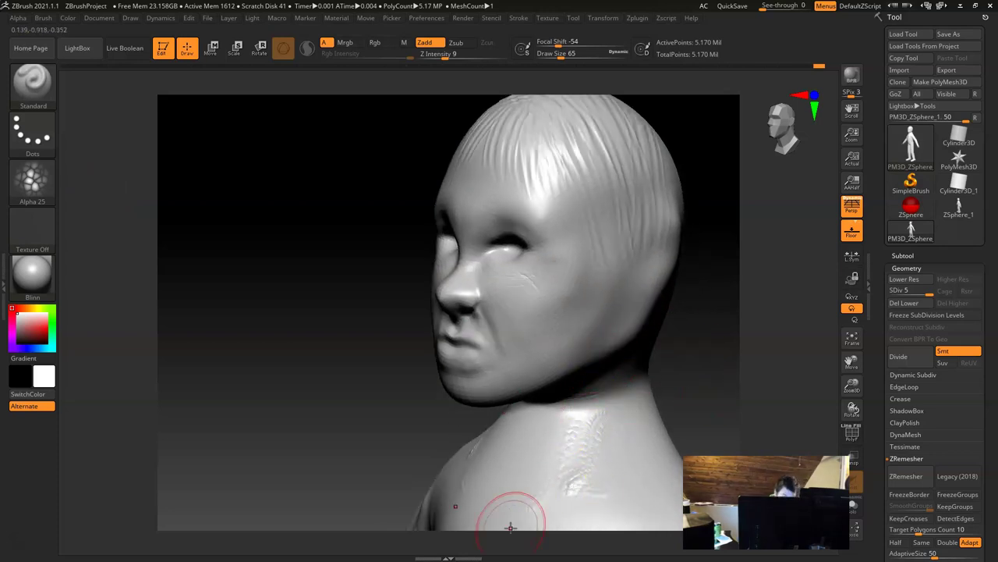
{"action": "key", "text": "ctrl"}
{"action": "key", "text": "ctrl+z"}
Change the stroke type to DragDot and place the alpha's skin texture on the cheek
{"action": "left_click", "coordinate": [30, 130]}
{"action": "left_click", "coordinate": [32, 131]}
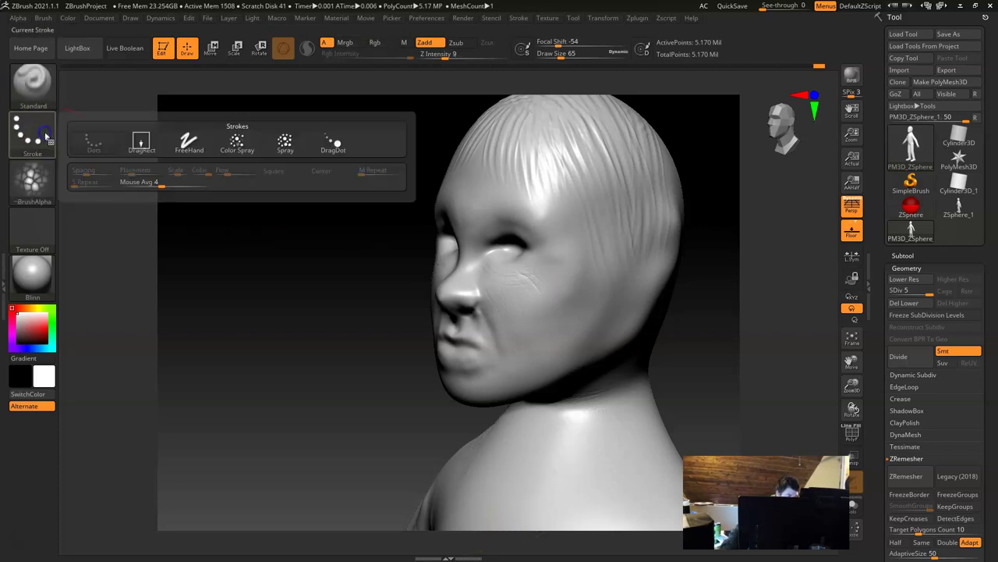
{"action": "left_click", "coordinate": [334, 143]}
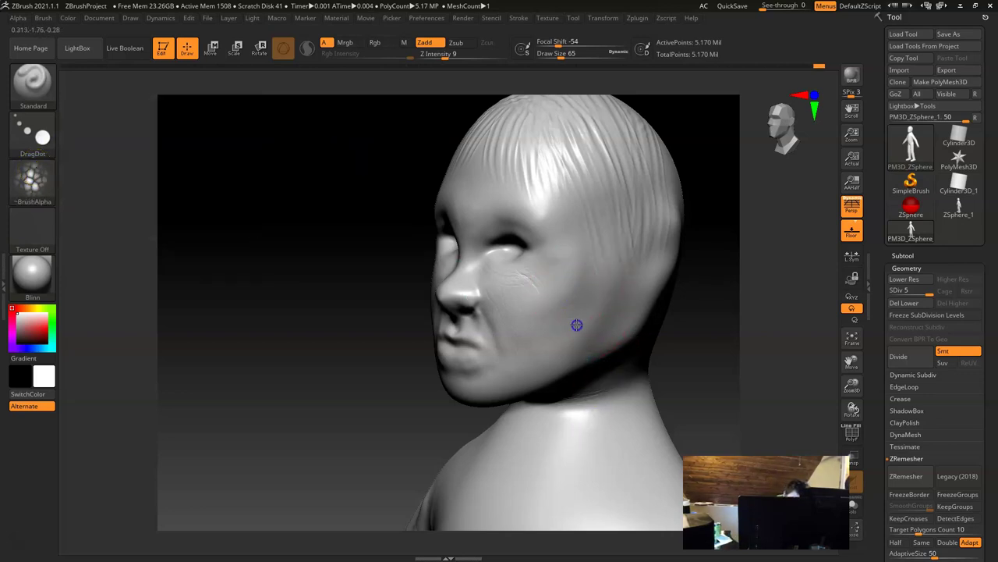
{"action": "left_click_drag", "start_coordinate": [569, 315], "coordinate": [598, 334]}
{"action": "left_click_drag", "start_coordinate": [585, 290], "coordinate": [567, 247]}
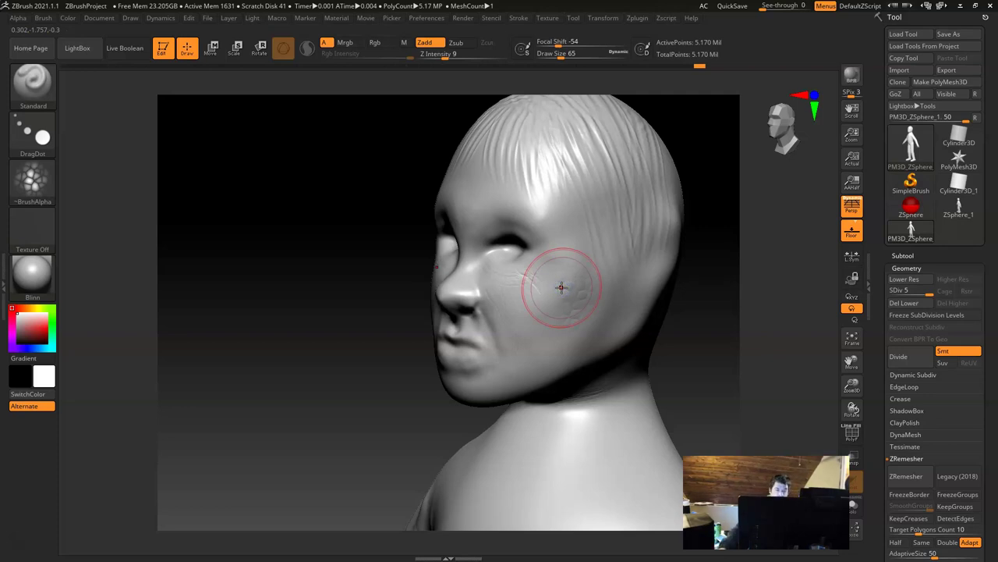
Switch the brush's stroke type to FreeHand and bring the whole upper body into view
{"action": "left_click", "coordinate": [46, 167]}
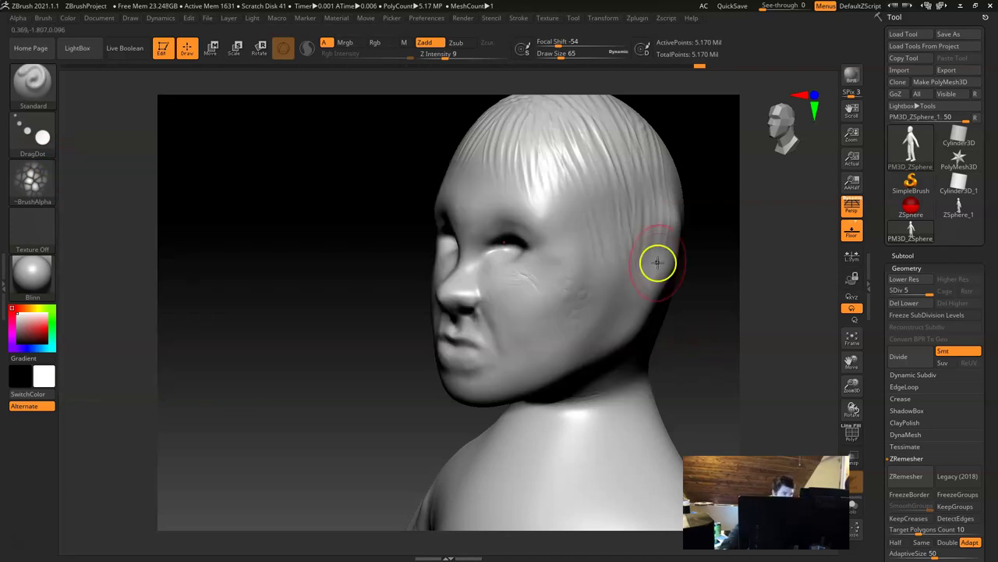
{"action": "mouse_move", "coordinate": [694, 350]}
{"action": "left_mouse_down"}
{"action": "mouse_move", "coordinate": [710, 364]}
{"action": "mouse_move", "coordinate": [622, 263]}
{"action": "mouse_move", "coordinate": [624, 310]}
{"action": "mouse_move", "coordinate": [651, 309]}
{"action": "mouse_move", "coordinate": [616, 241]}
{"action": "mouse_move", "coordinate": [612, 261]}
{"action": "left_mouse_up"}
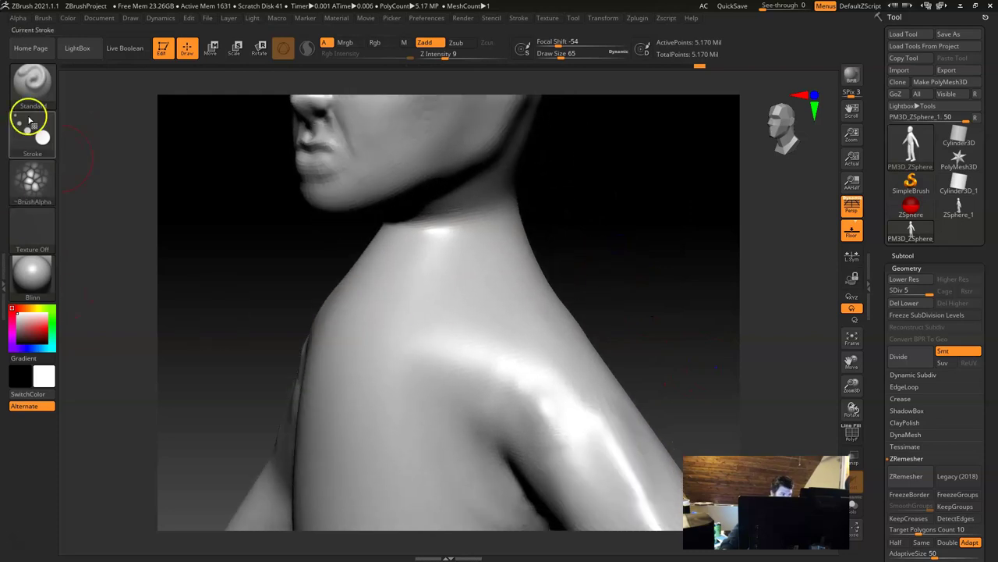
{"action": "left_click", "coordinate": [48, 130]}
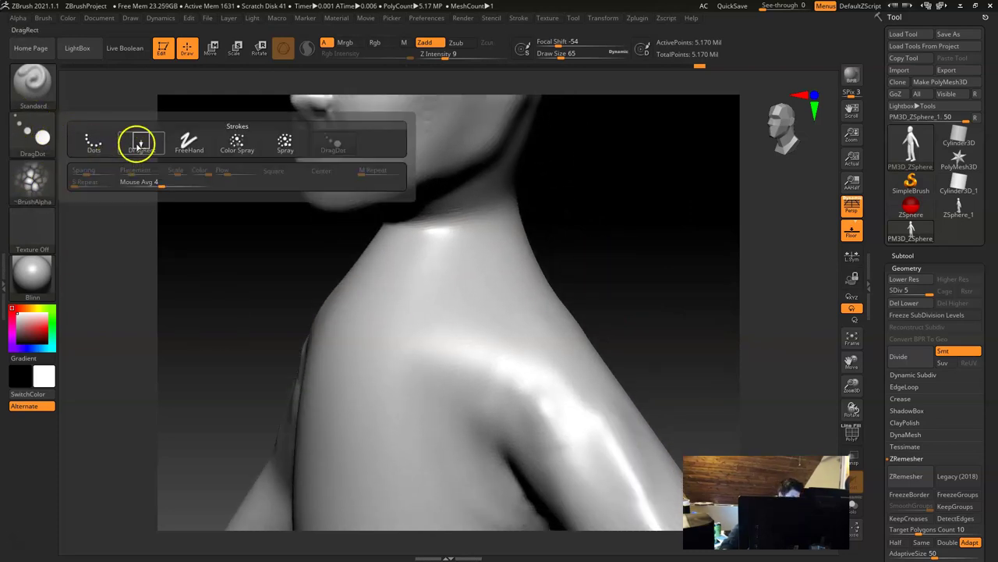
{"action": "left_click", "coordinate": [192, 142]}
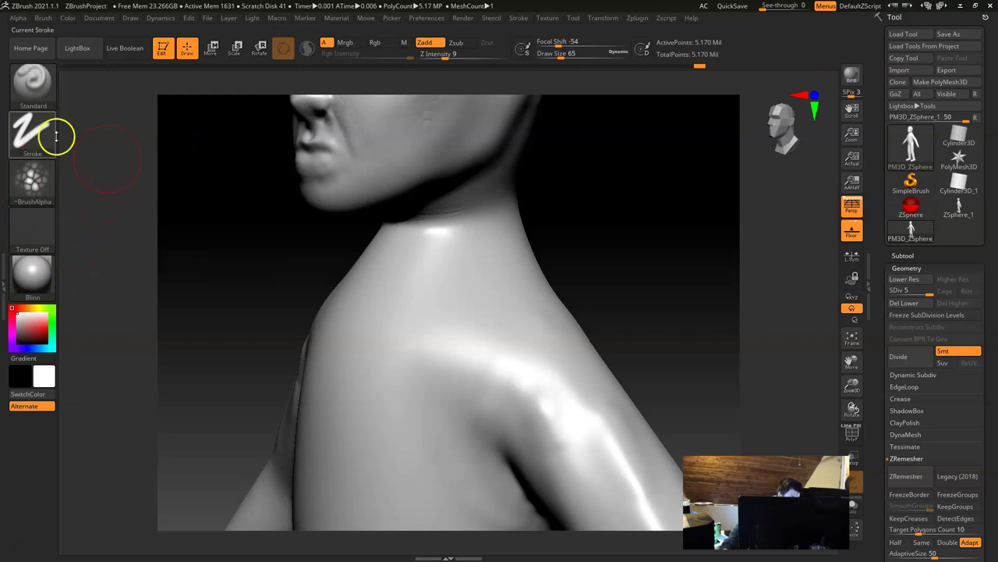
{"action": "left_click_drag", "start_coordinate": [656, 282], "coordinate": [657, 252], "text": "alt"}
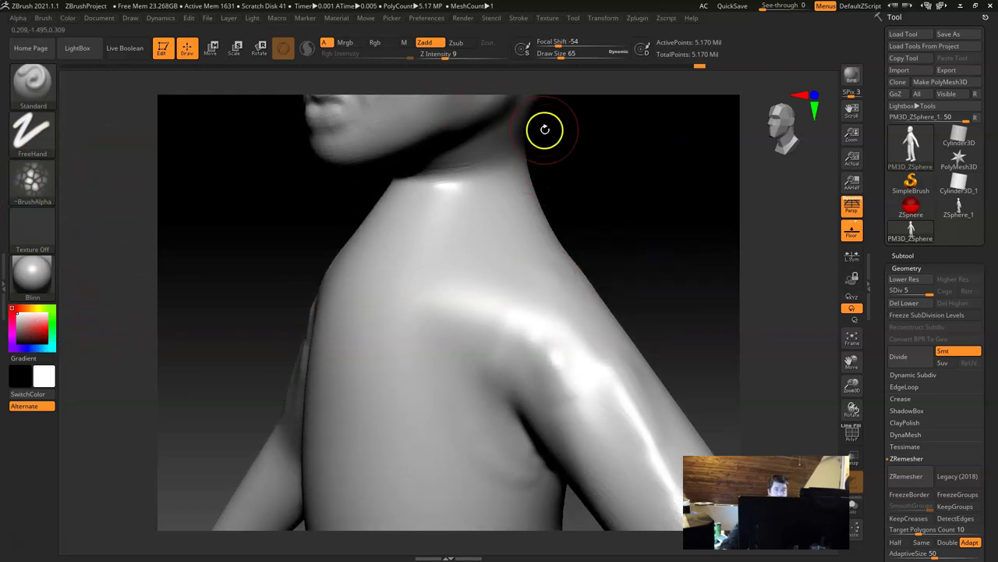
{"action": "mouse_move", "coordinate": [650, 263]}
{"action": "left_mouse_down"}
{"action": "mouse_move", "coordinate": [650, 227]}
{"action": "mouse_move", "coordinate": [597, 190]}
{"action": "mouse_move", "coordinate": [635, 236]}
{"action": "mouse_move", "coordinate": [655, 338]}
{"action": "left_mouse_up"}
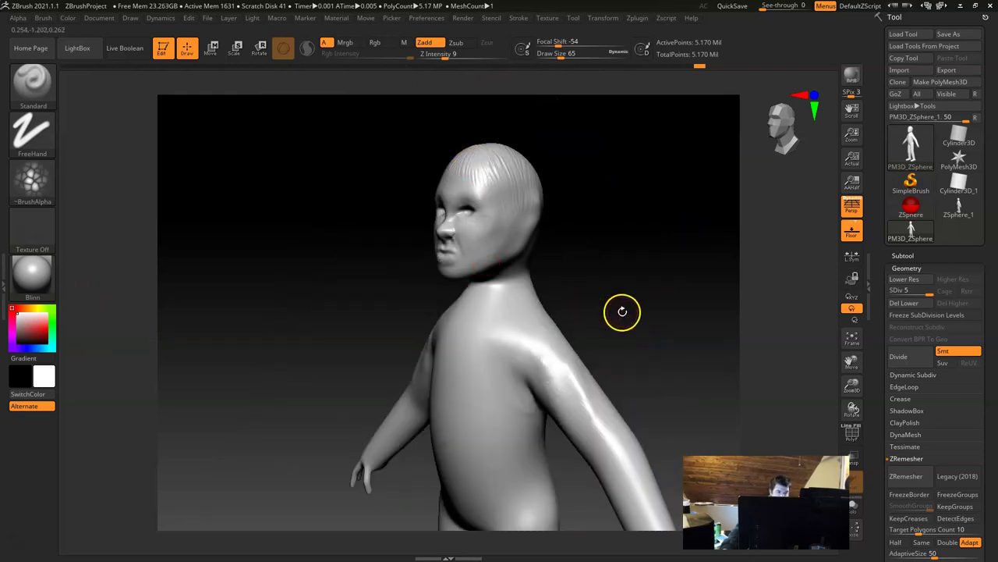
{"action": "left_click", "coordinate": [552, 18]}
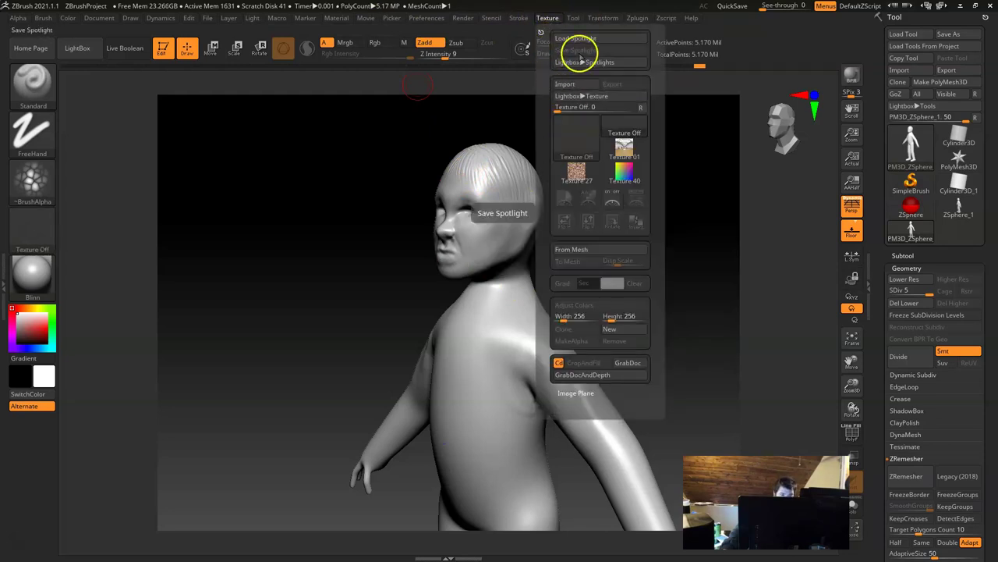
{"action": "left_click", "coordinate": [598, 41]}
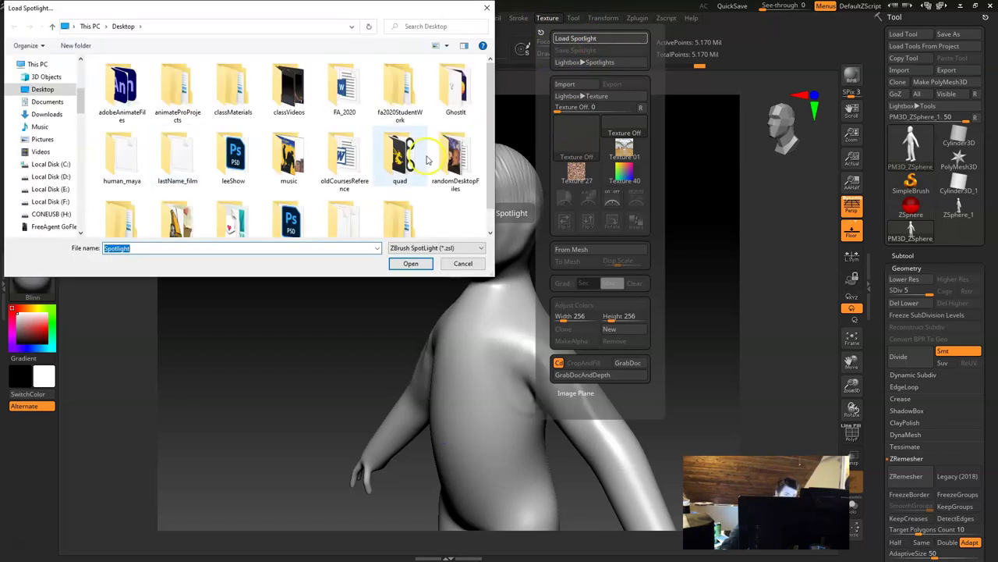
{"action": "scroll", "coordinate": [427, 160], "scroll_direction": "down", "scroll_amount": 1}
{"action": "double_click", "coordinate": [197, 195]}
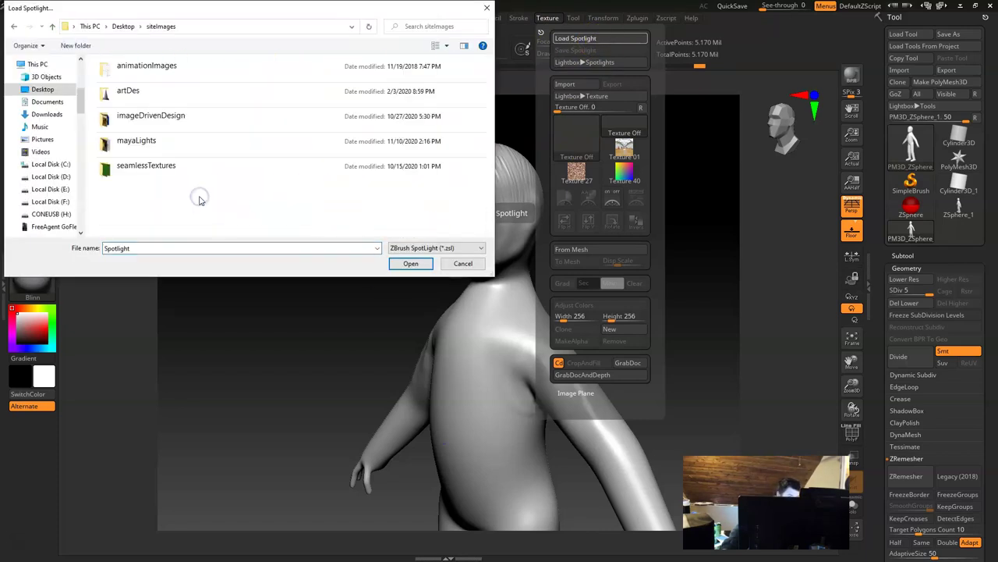
{"action": "double_click", "coordinate": [148, 167]}
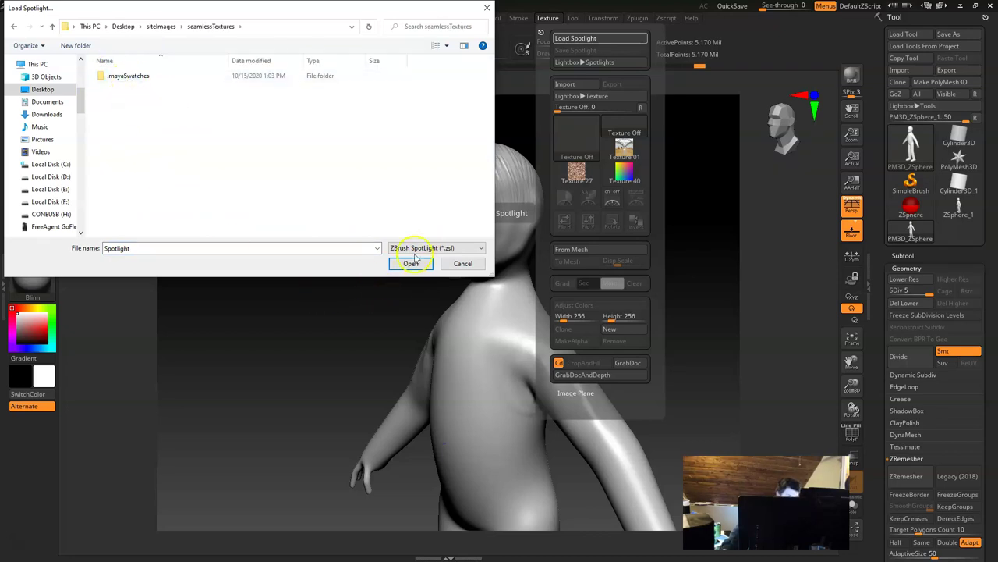
{"action": "left_click", "coordinate": [462, 263]}
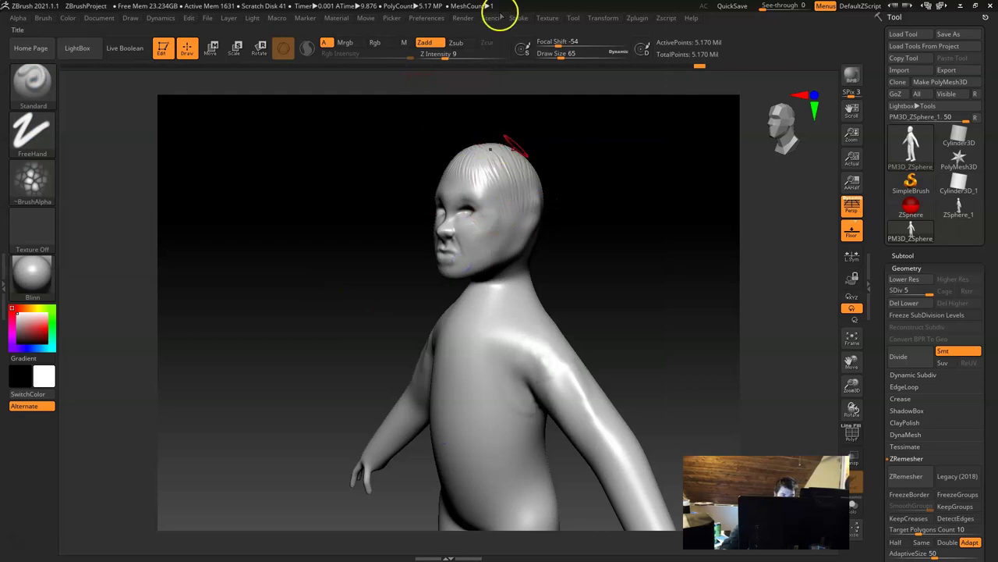
Import the grass image 04heal.png as a texture from the seamlessTextures folder inside siteImages on the desktop
{"action": "left_click", "coordinate": [545, 19]}
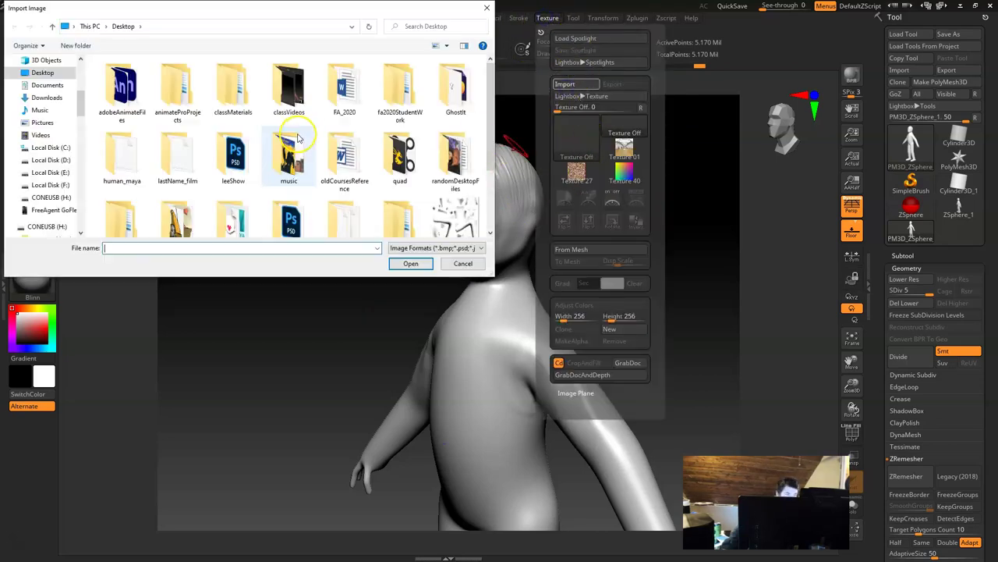
{"action": "scroll", "coordinate": [226, 215], "scroll_direction": "down", "scroll_amount": 1}
{"action": "double_click", "coordinate": [232, 216]}
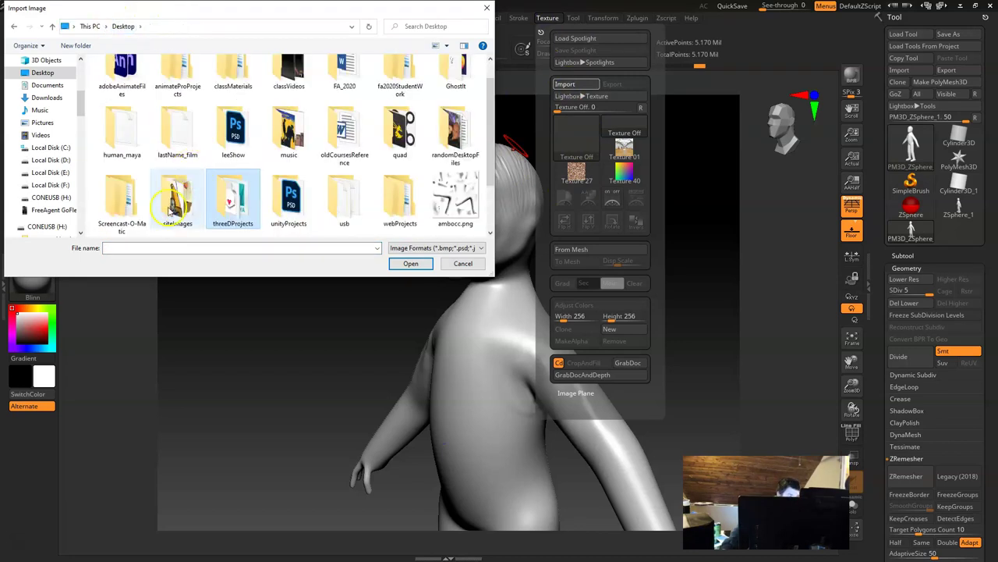
{"action": "double_click", "coordinate": [169, 204]}
{"action": "left_click", "coordinate": [149, 167]}
{"action": "left_click", "coordinate": [150, 168]}
{"action": "double_click", "coordinate": [106, 170]}
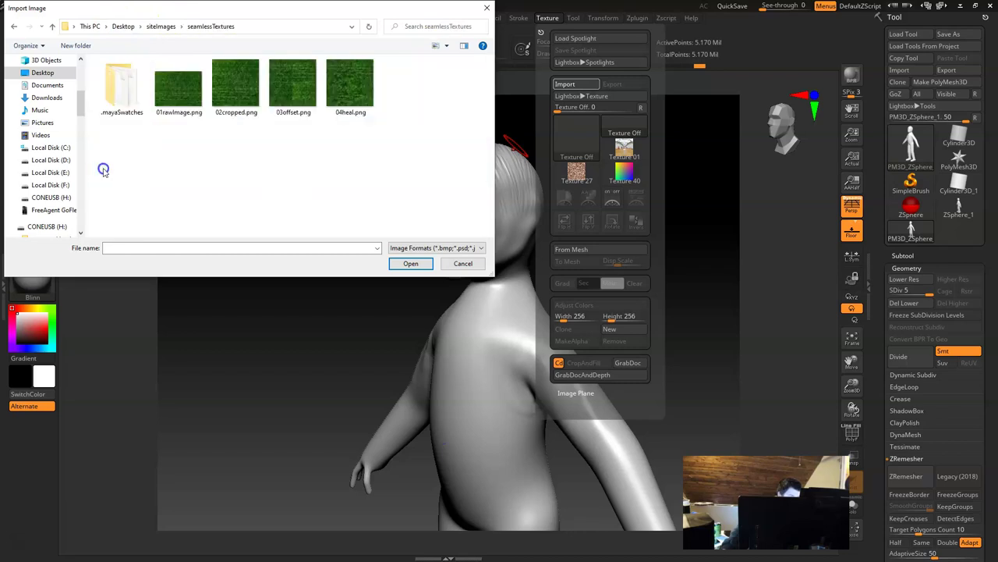
{"action": "left_click", "coordinate": [243, 84]}
{"action": "left_click", "coordinate": [350, 81]}
{"action": "left_click", "coordinate": [410, 264]}
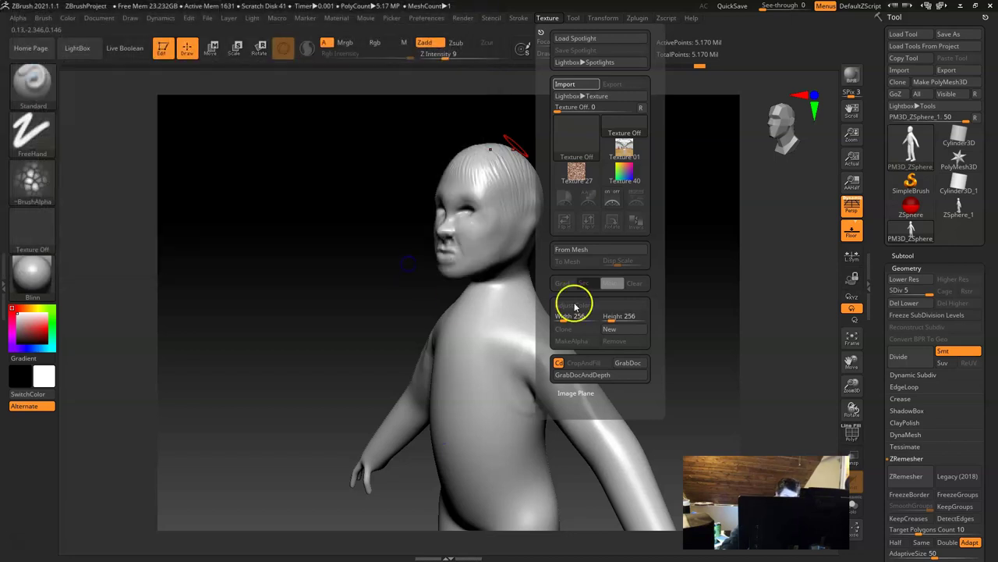
Select the imported 04heal texture and add it to Spotlight
{"action": "left_click", "coordinate": [549, 19]}
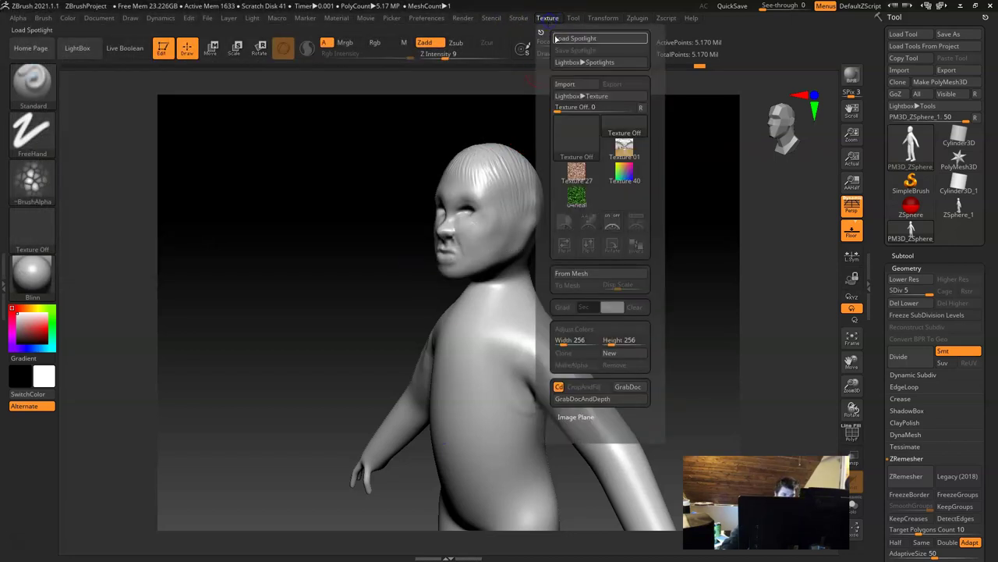
{"action": "left_click", "coordinate": [576, 198]}
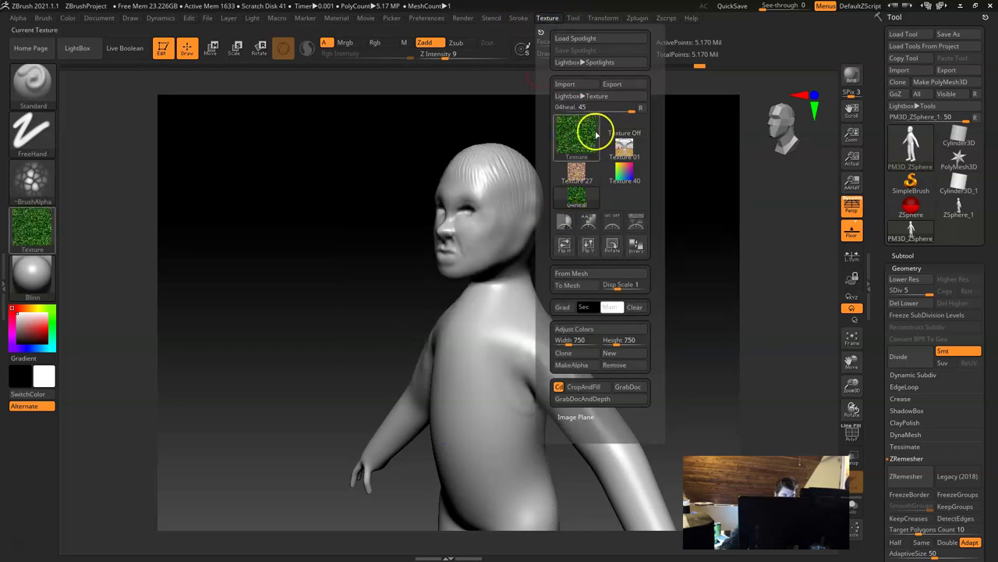
{"action": "left_click", "coordinate": [548, 19]}
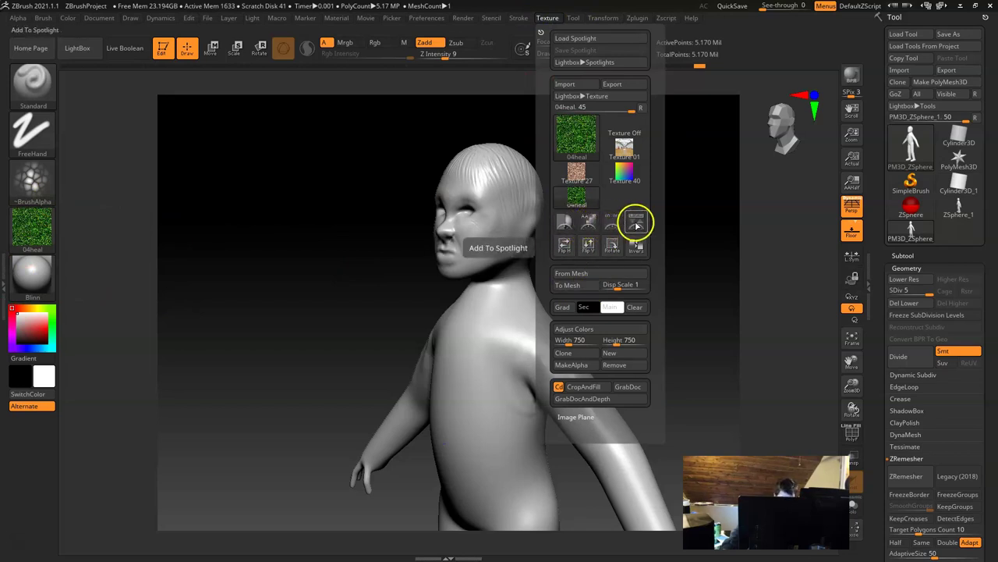
{"action": "left_click", "coordinate": [638, 223]}
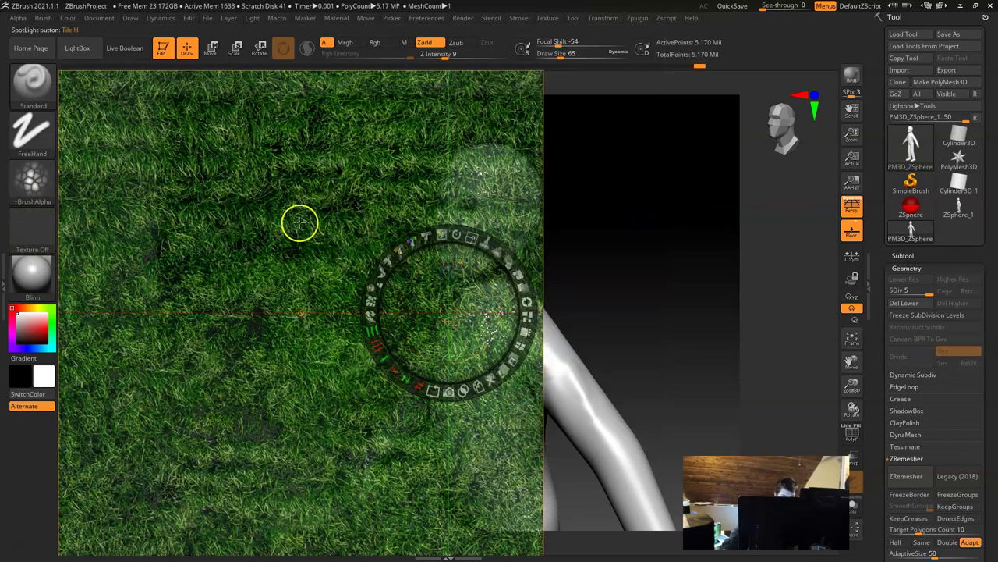
Move the Spotlight grass image and its dial so that the image covers the figure's upper body
{"action": "left_click_drag", "start_coordinate": [660, 272], "coordinate": [623, 253]}
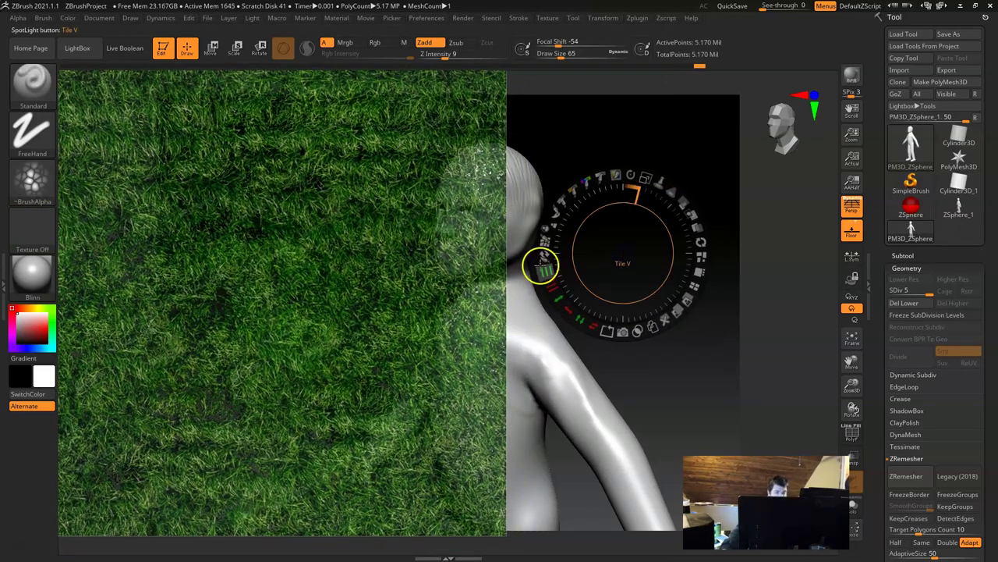
{"action": "key", "text": "shift+z"}
{"action": "key", "text": "z"}
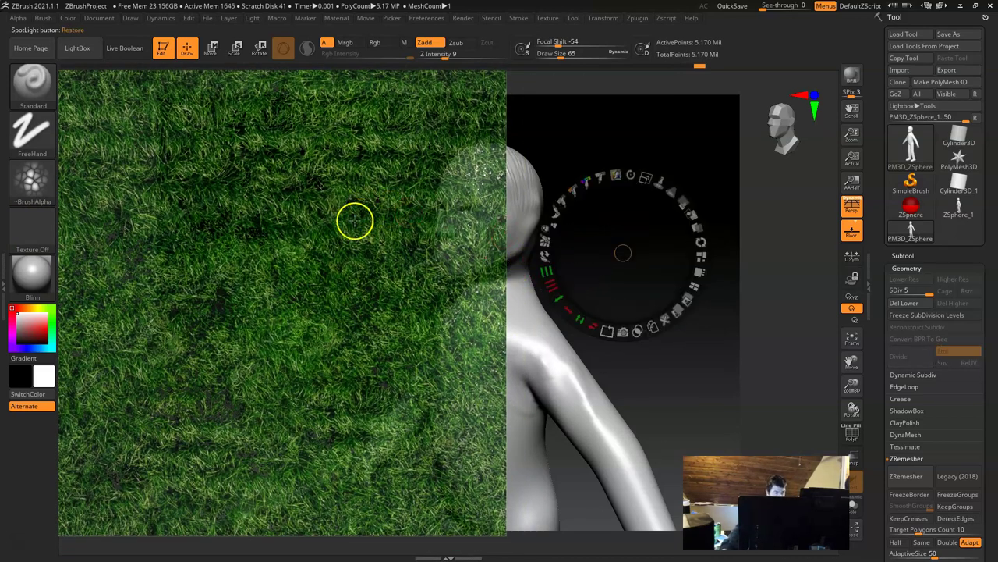
{"action": "left_click", "coordinate": [335, 242]}
{"action": "left_click", "coordinate": [158, 165]}
{"action": "left_click_drag", "start_coordinate": [187, 433], "coordinate": [162, 224]}
{"action": "left_click_drag", "start_coordinate": [412, 251], "coordinate": [621, 272]}
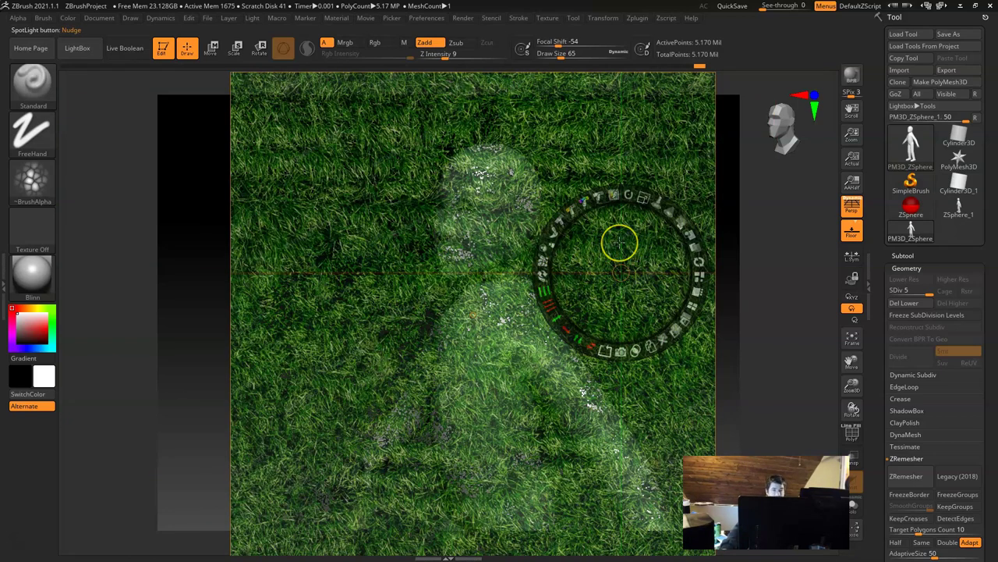
Toggle the Spotlight overlay and its dial off and on to compare the figure with and without the grass image
{"action": "key", "text": "shift"}
{"action": "key", "text": "shift+z"}
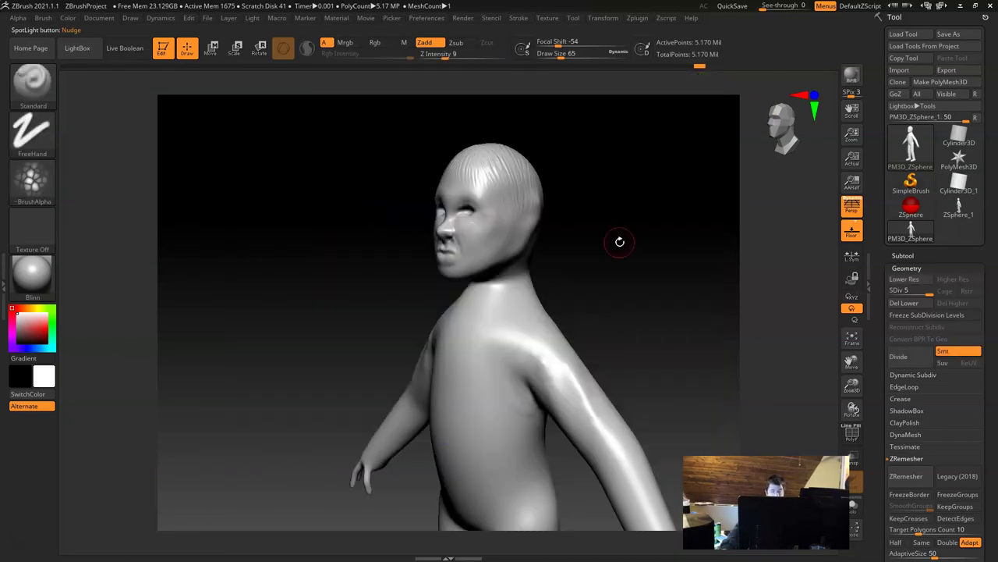
{"action": "key", "text": "shift+z"}
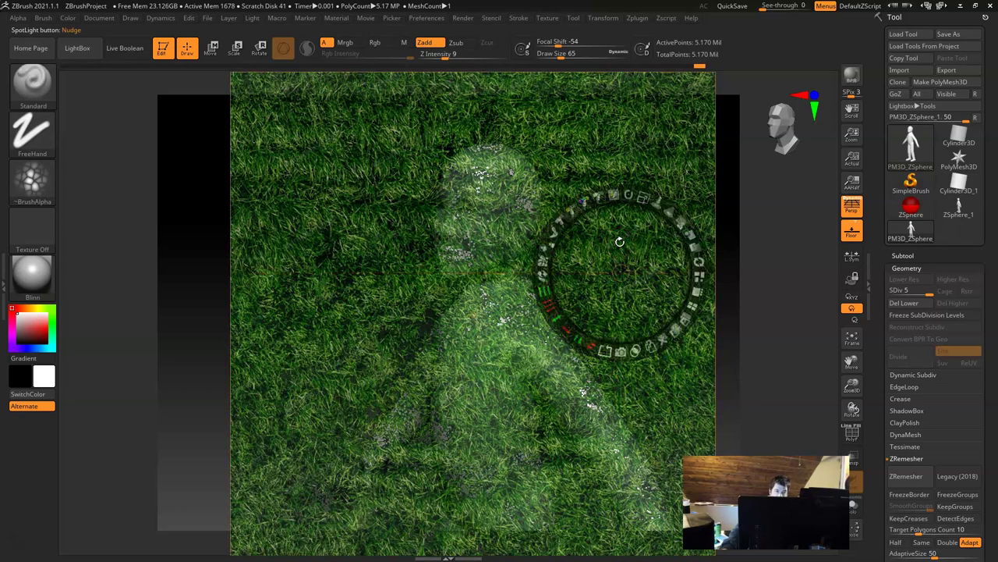
{"action": "key", "text": "z"}
{"action": "key", "text": "z"}
{"action": "key", "text": "shift"}
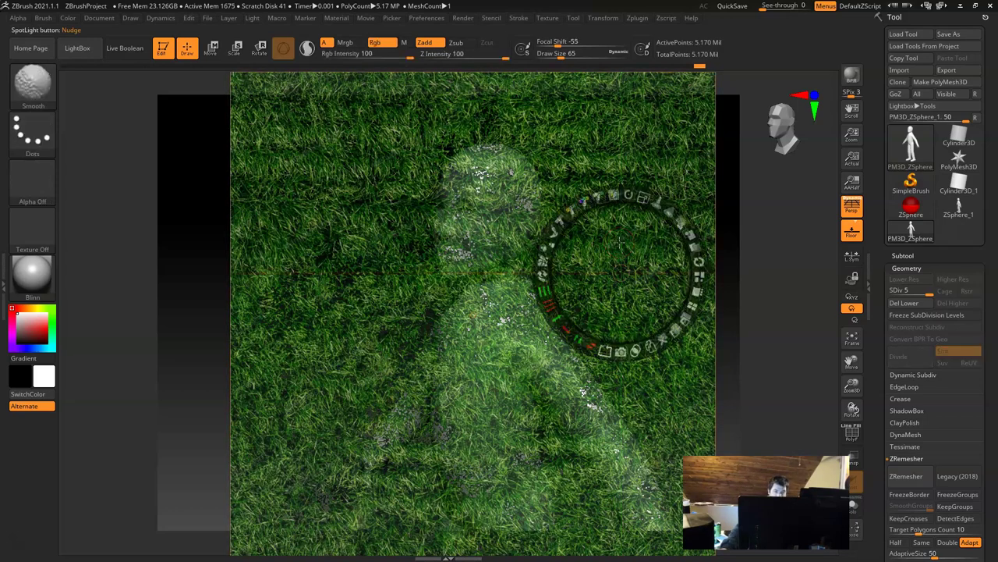
{"action": "key", "text": "shift+z"}
{"action": "key", "text": "shift+z"}
{"action": "key", "text": "shift+z"}
{"action": "key", "text": "shift+z"}
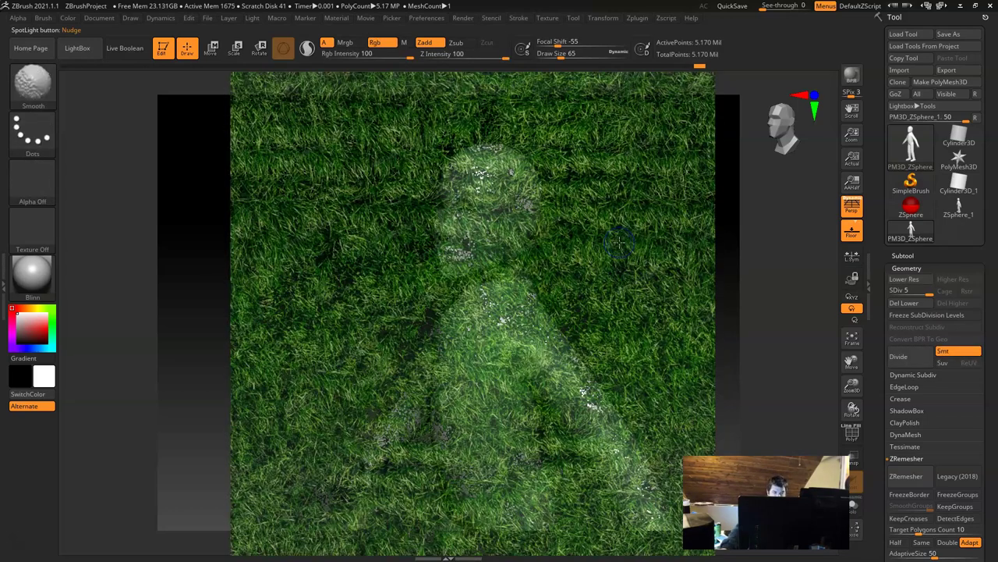
{"action": "key", "text": "shift+z"}
{"action": "key", "text": "shift+z"}
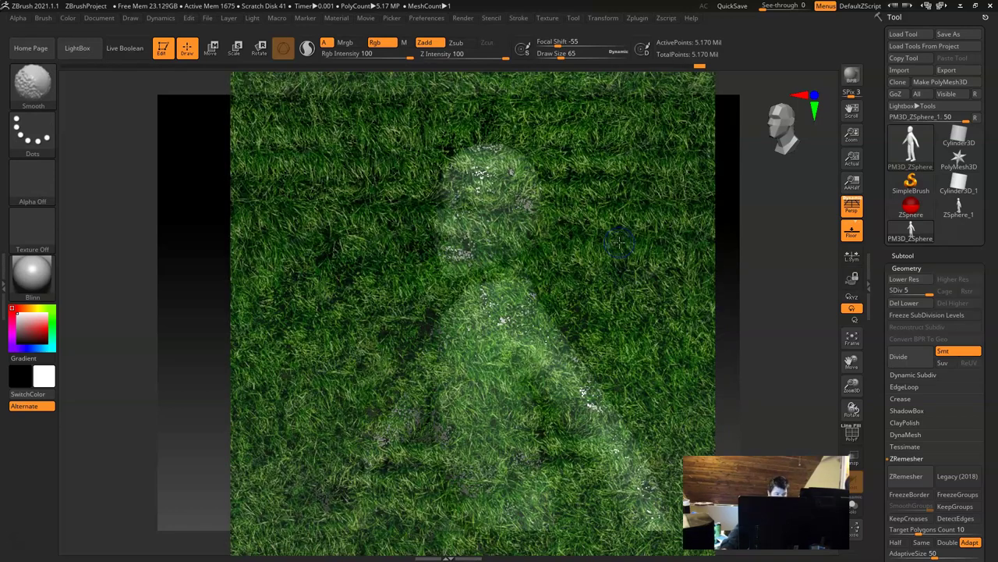
{"action": "key", "text": "shift+z"}
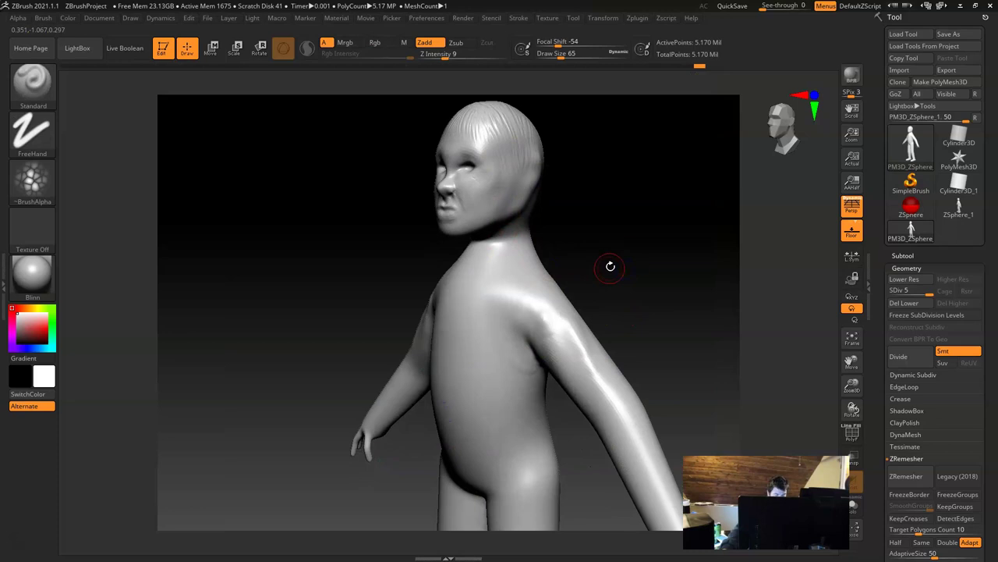
Show Spotlight with its dial and scale the grass image down to cover mainly the torso and lower face
{"action": "key", "text": "shift+z"}
{"action": "key", "text": "z"}
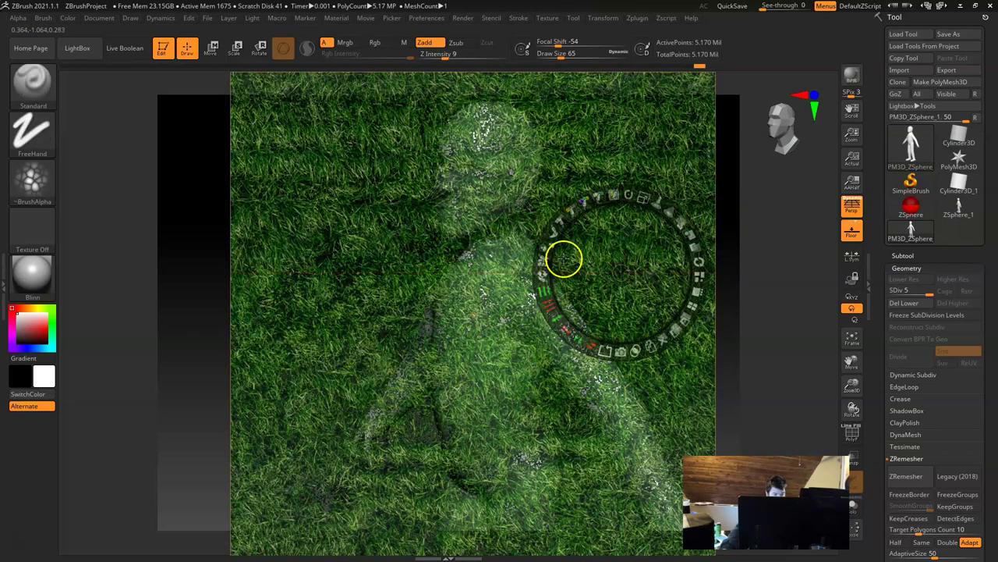
{"action": "left_click_drag", "start_coordinate": [643, 196], "coordinate": [642, 205]}
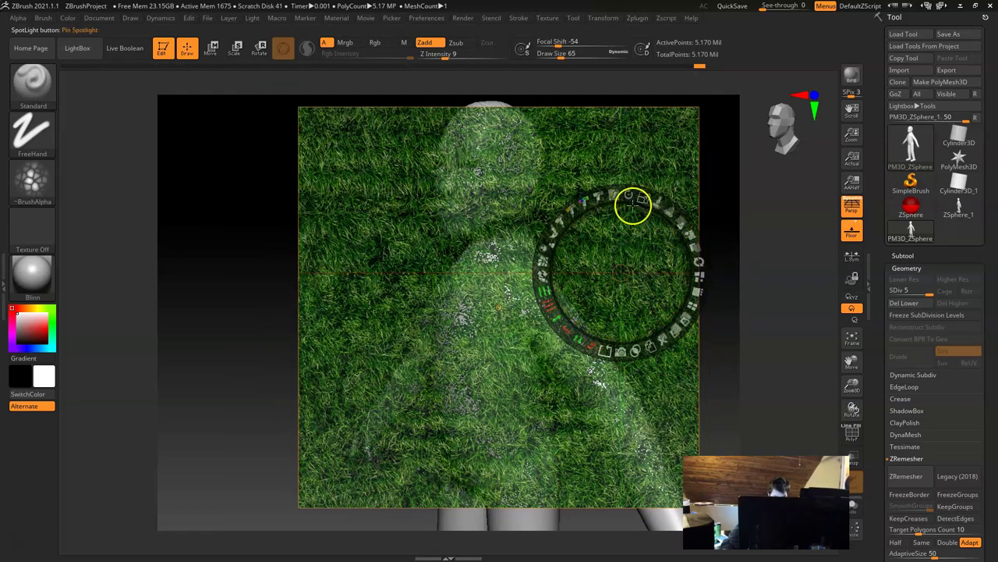
{"action": "left_click_drag", "start_coordinate": [637, 197], "coordinate": [597, 178]}
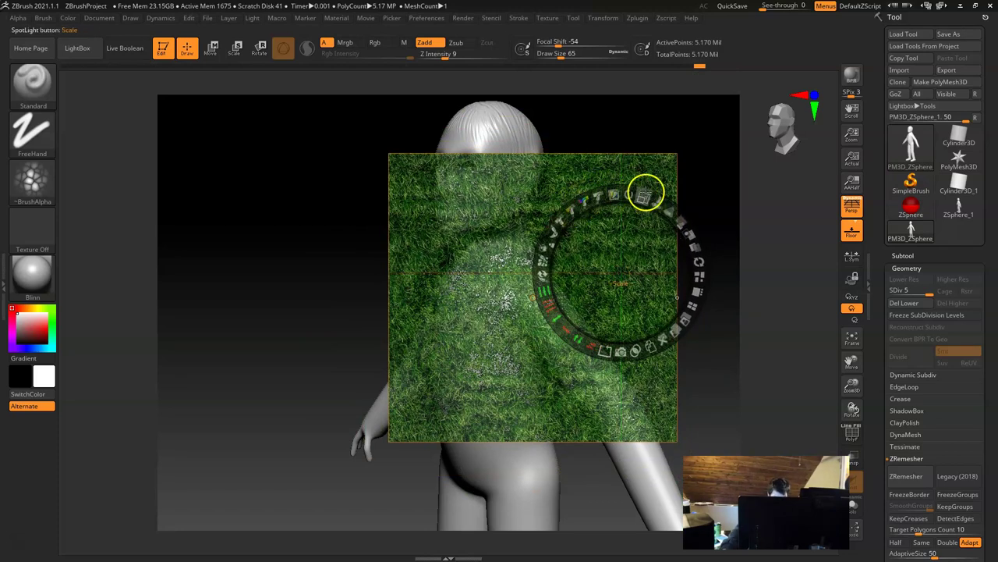
Fade the Spotlight grass image until it is almost transparent and move the dial beside the head
{"action": "left_click", "coordinate": [680, 220]}
{"action": "left_click_drag", "start_coordinate": [680, 220], "coordinate": [570, 196]}
{"action": "left_click", "coordinate": [648, 139]}
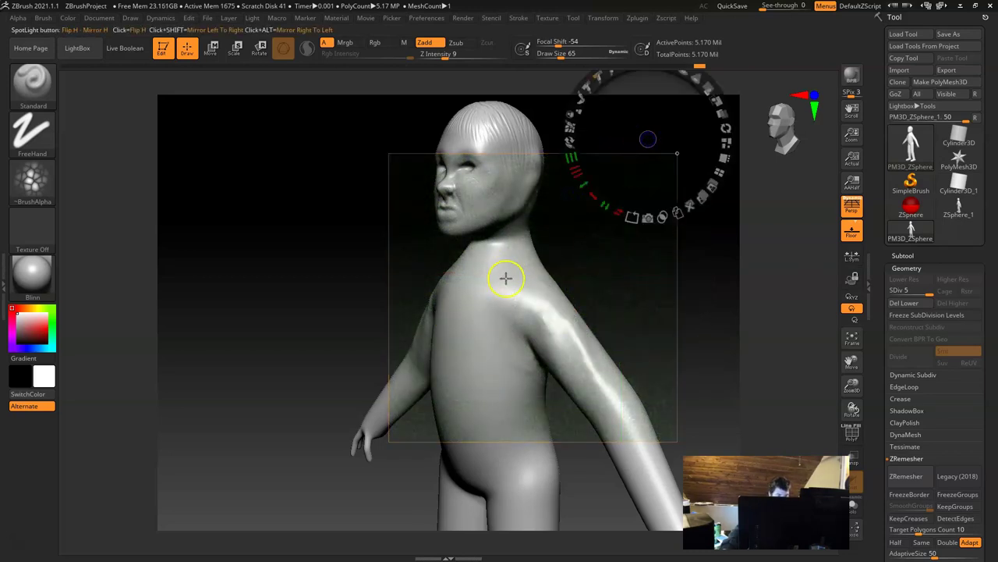
Leave Spotlight editing so the brush can sculpt through the image, and turn the brush alpha off
{"action": "key", "text": "shift+z"}
{"action": "key", "text": "shift+z"}
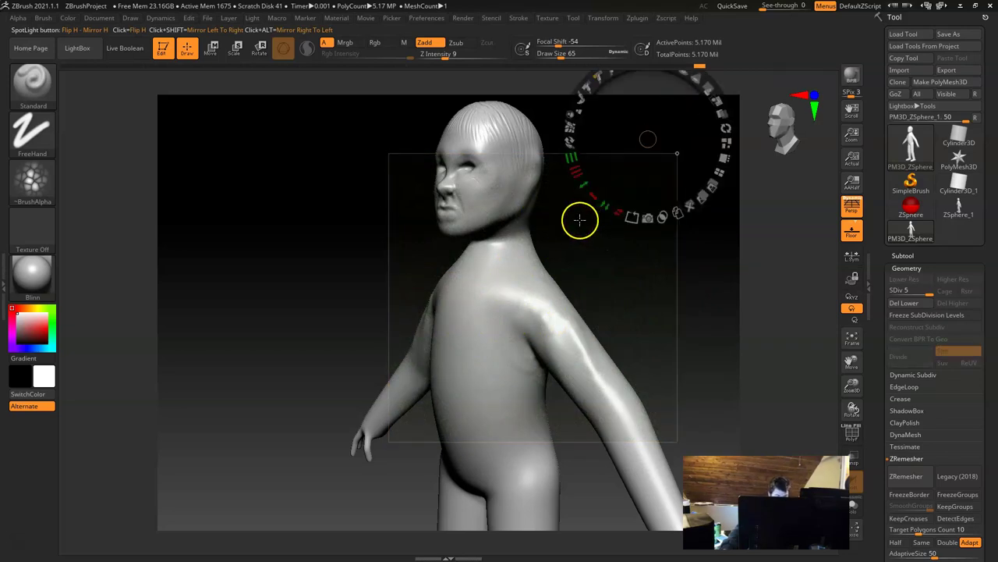
{"action": "key", "text": "shift+z"}
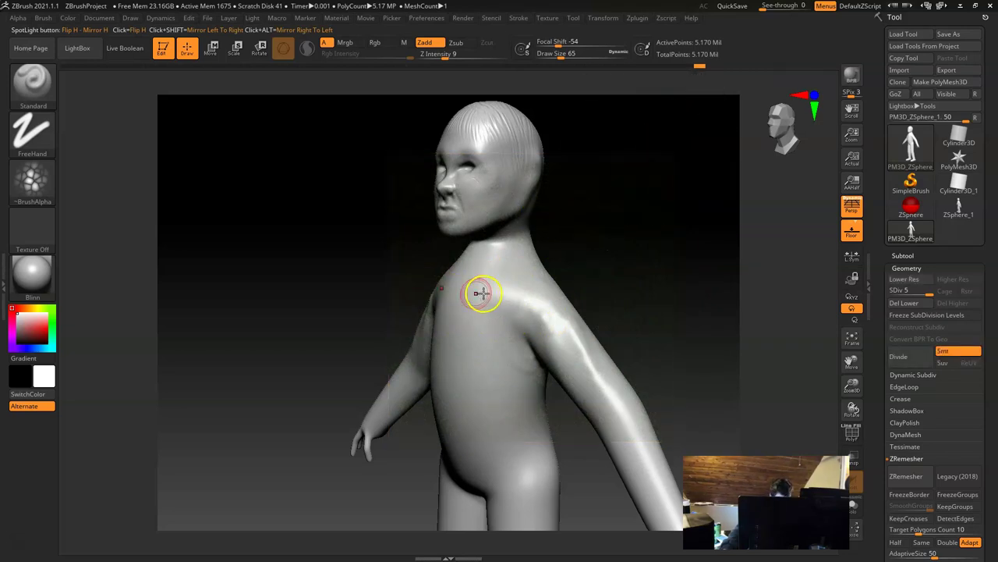
{"action": "left_click", "coordinate": [32, 181]}
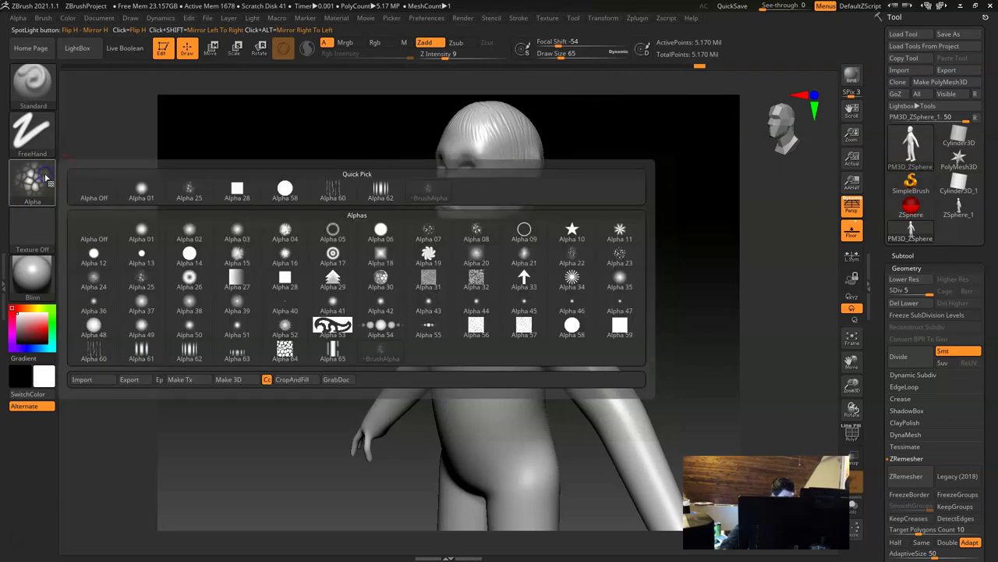
{"action": "left_click", "coordinate": [91, 191]}
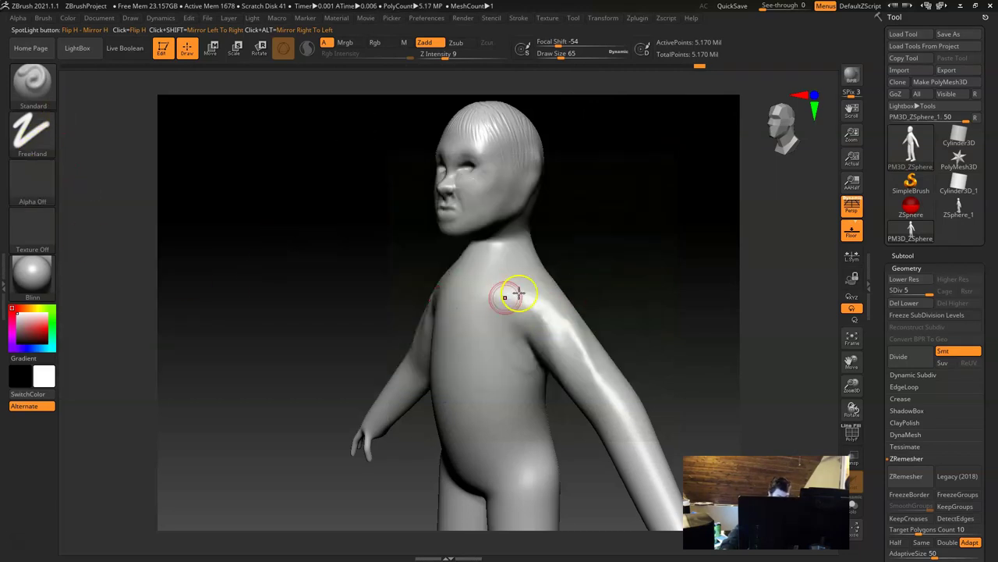
Set the draw size to 127, try sculpting the grass texture over the chest and shoulders, and undo the strokes
{"action": "key", "text": "space"}
{"action": "mouse_move", "coordinate": [491, 305]}
{"action": "left_mouse_down"}
{"action": "mouse_move", "coordinate": [514, 297]}
{"action": "mouse_move", "coordinate": [457, 356]}
{"action": "mouse_move", "coordinate": [546, 345]}
{"action": "left_mouse_up"}
{"action": "left_click_drag", "start_coordinate": [627, 276], "coordinate": [682, 223]}
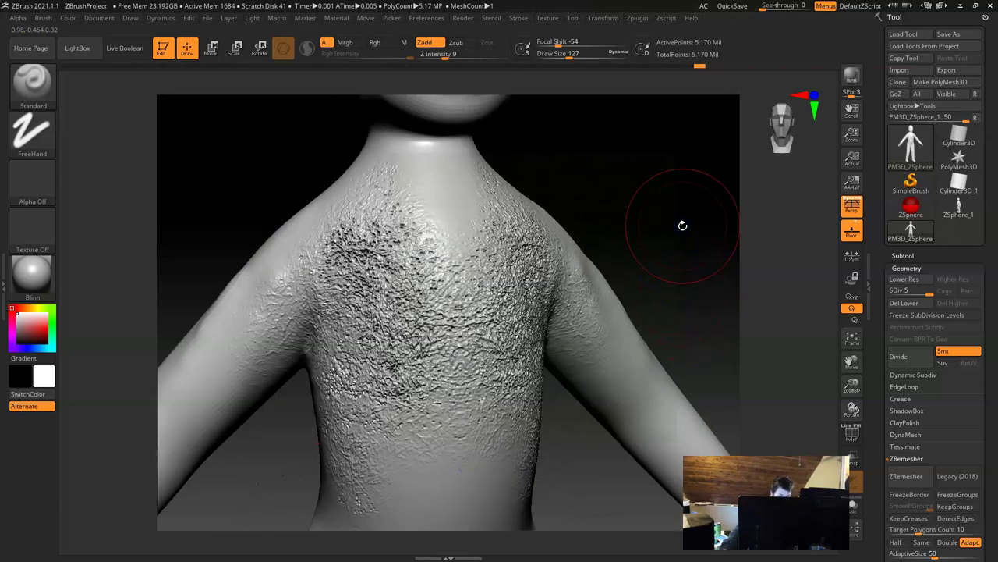
{"action": "key", "text": "ctrl"}
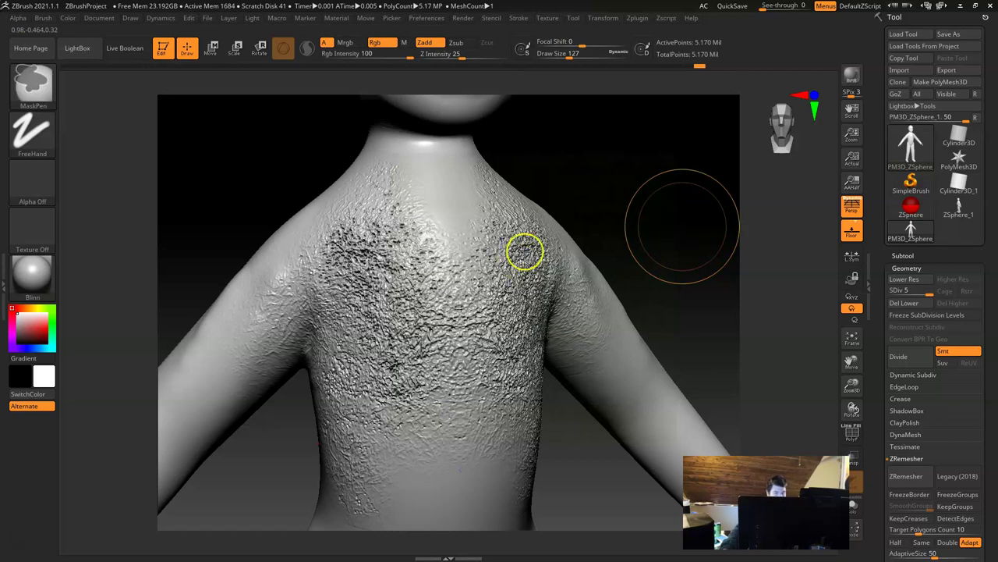
{"action": "key", "text": "ctrl+z"}
Lower the Z intensity to 2 and sculpt the grass texture lightly onto the side of the chest
{"action": "key", "text": "space"}
{"action": "left_click_drag", "start_coordinate": [504, 308], "coordinate": [492, 307]}
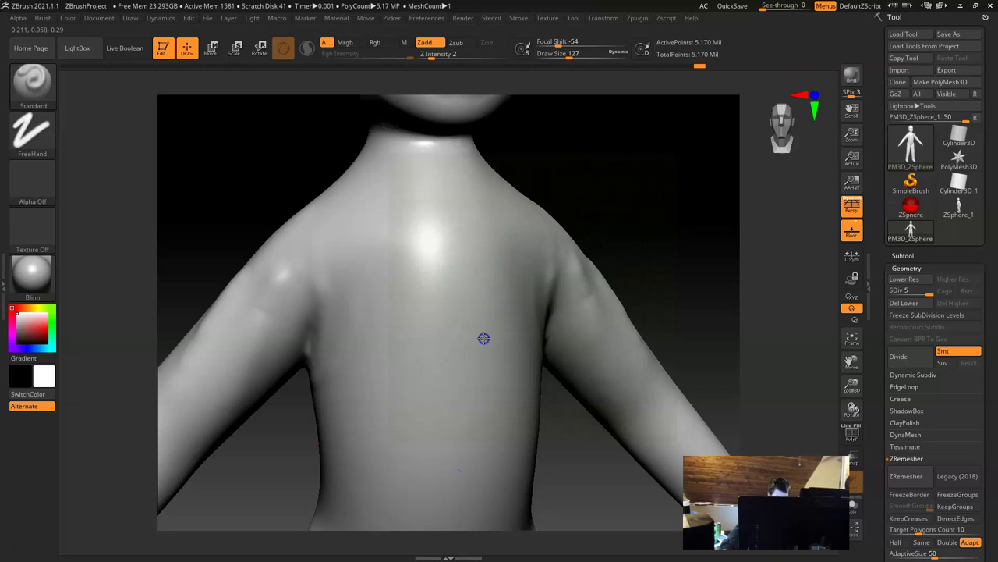
{"action": "left_click_drag", "start_coordinate": [663, 226], "coordinate": [598, 227]}
{"action": "left_click_drag", "start_coordinate": [520, 241], "coordinate": [514, 327]}
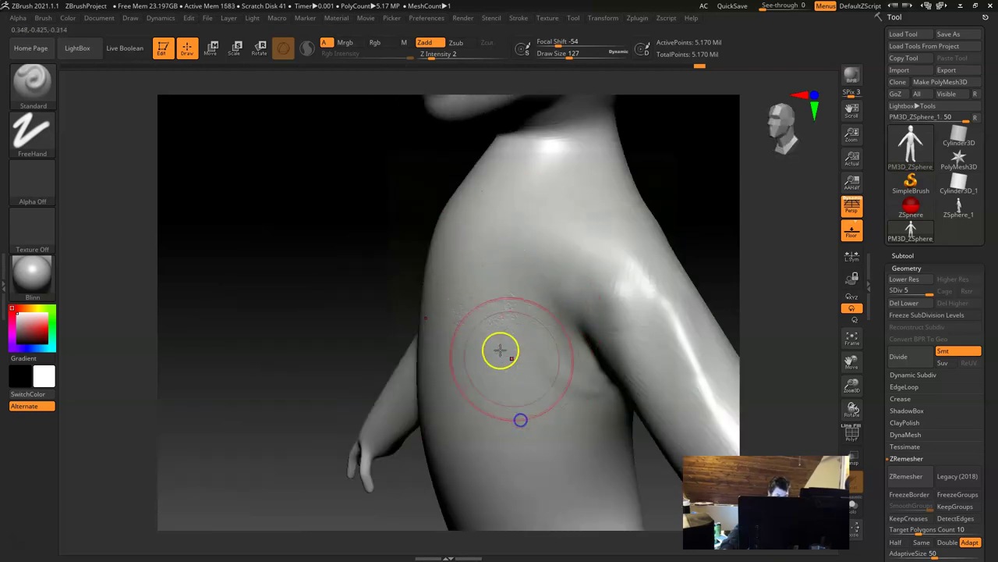
Bring back the Spotlight dial, reposition the faded grass image and leave Spotlight editing
{"action": "key", "text": "shift+z"}
{"action": "left_click", "coordinate": [654, 162]}
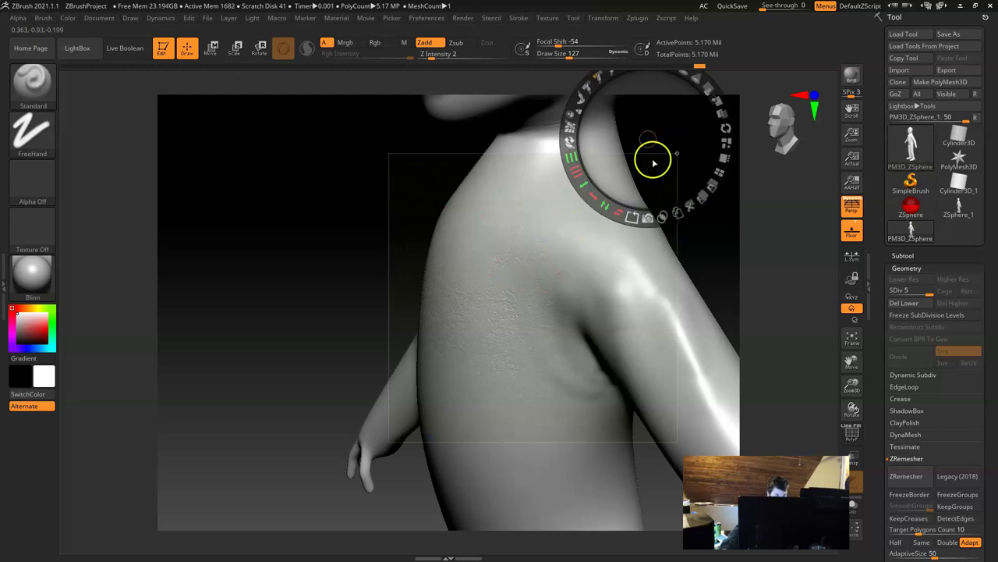
{"action": "left_click", "coordinate": [532, 341]}
{"action": "left_click_drag", "start_coordinate": [548, 365], "coordinate": [491, 447]}
{"action": "mouse_move", "coordinate": [298, 350]}
{"action": "left_mouse_down"}
{"action": "mouse_move", "coordinate": [291, 292]}
{"action": "mouse_move", "coordinate": [462, 404]}
{"action": "left_mouse_up"}
{"action": "left_click", "coordinate": [325, 375]}
{"action": "key", "text": "z"}
Sculpt the grass texture lightly across the figure's abdomen and hip
{"action": "left_click_drag", "start_coordinate": [318, 310], "coordinate": [325, 206], "text": "alt"}
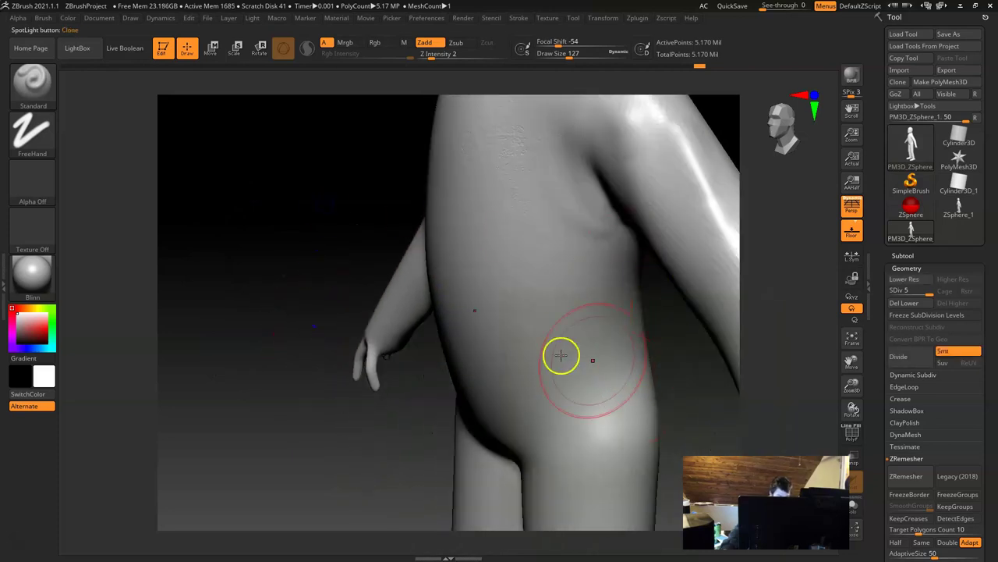
{"action": "mouse_move", "coordinate": [560, 312]}
{"action": "left_mouse_down"}
{"action": "mouse_move", "coordinate": [566, 284]}
{"action": "mouse_move", "coordinate": [575, 291]}
{"action": "mouse_move", "coordinate": [544, 302]}
{"action": "left_mouse_up"}
{"action": "left_click_drag", "start_coordinate": [469, 393], "coordinate": [512, 401], "text": "shift"}
{"action": "left_click_drag", "start_coordinate": [675, 410], "coordinate": [530, 314]}
Add Texture 27 to Spotlight and show the Spotlight dial over the figure's upper body
{"action": "left_click_drag", "start_coordinate": [703, 108], "coordinate": [641, 294], "text": "alt"}
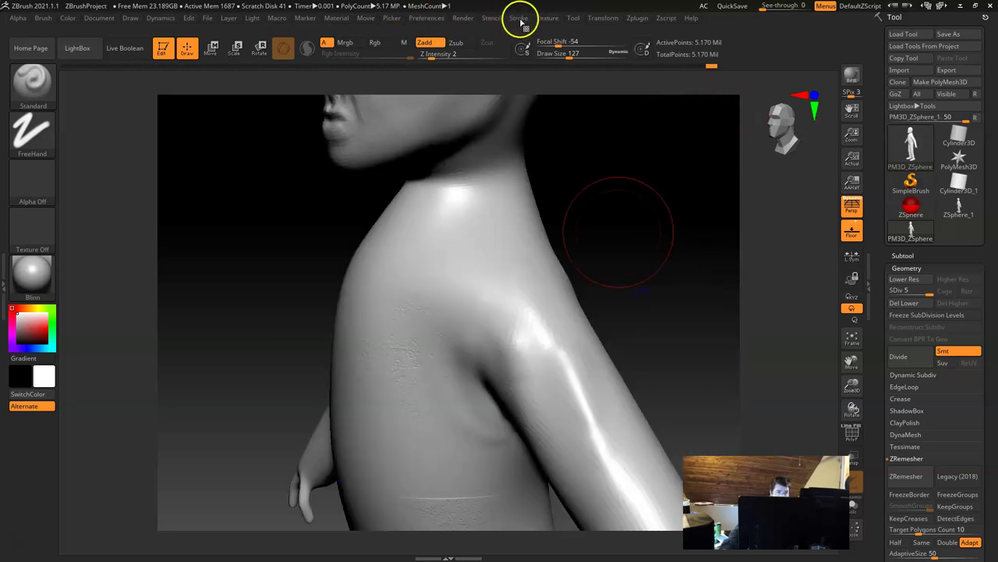
{"action": "left_click", "coordinate": [548, 17]}
{"action": "left_click", "coordinate": [593, 142]}
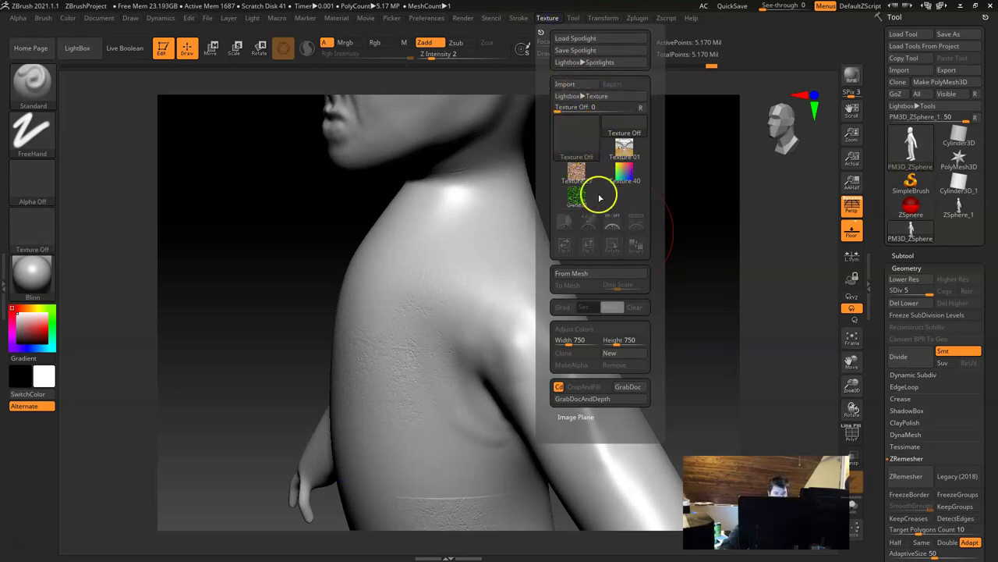
{"action": "left_click", "coordinate": [576, 171]}
{"action": "left_click", "coordinate": [628, 154]}
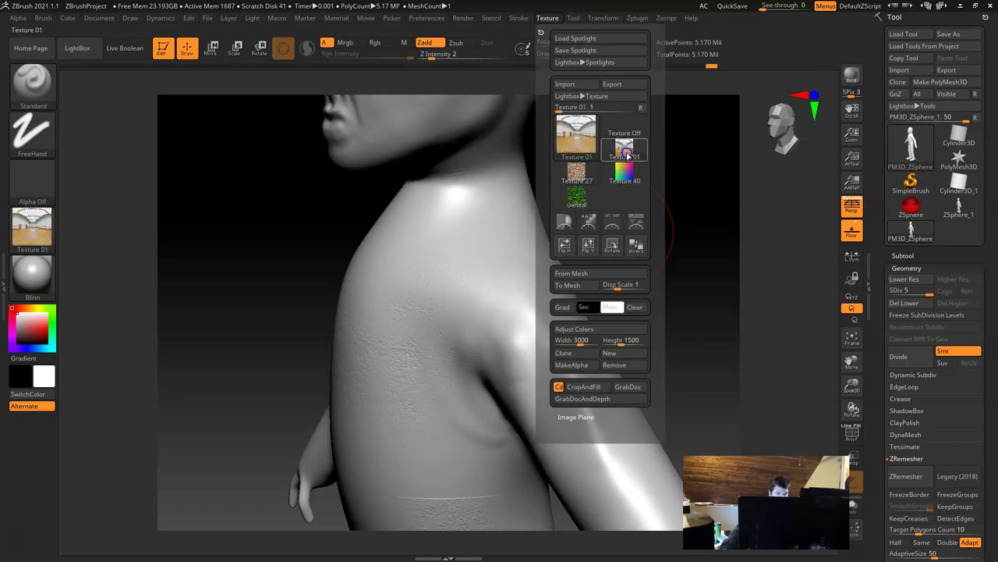
{"action": "left_click", "coordinate": [576, 173]}
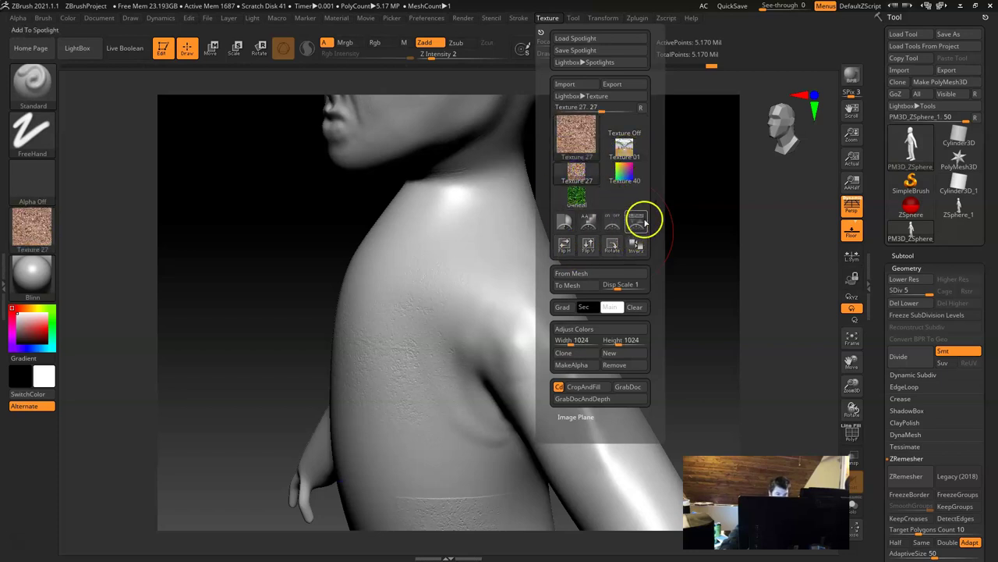
{"action": "left_click", "coordinate": [640, 221]}
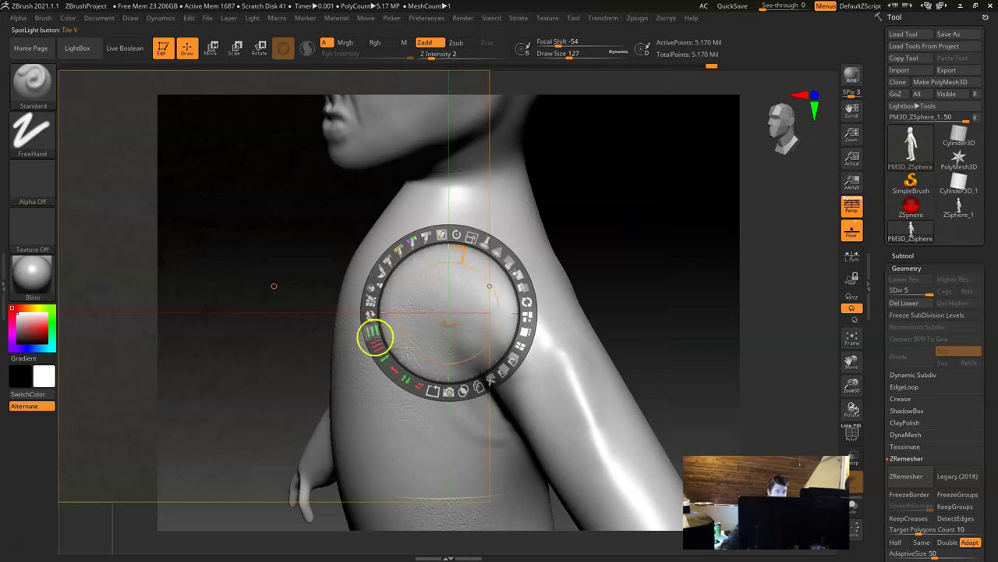
Reposition the large faded image and the small added texture in Spotlight over the figure, and leave Spotlight editing
{"action": "left_click", "coordinate": [275, 219]}
{"action": "left_click_drag", "start_coordinate": [284, 226], "coordinate": [481, 259]}
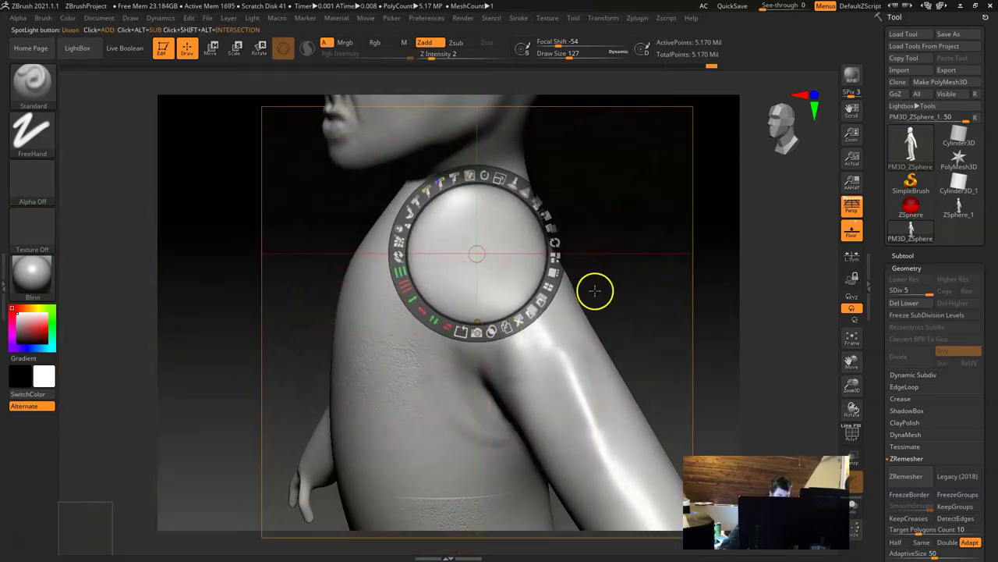
{"action": "left_click", "coordinate": [113, 552]}
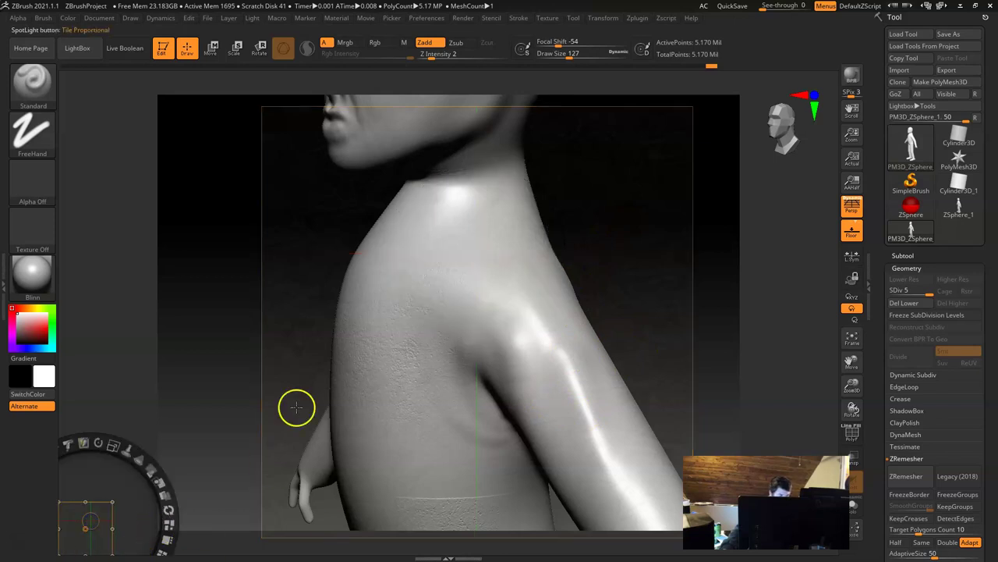
{"action": "left_click_drag", "start_coordinate": [83, 541], "coordinate": [145, 402]}
{"action": "left_click", "coordinate": [541, 275]}
{"action": "left_click_drag", "start_coordinate": [502, 252], "coordinate": [524, 284]}
{"action": "left_click", "coordinate": [163, 381]}
{"action": "left_click_drag", "start_coordinate": [163, 382], "coordinate": [123, 355]}
{"action": "left_click", "coordinate": [529, 273]}
{"action": "left_click_drag", "start_coordinate": [550, 196], "coordinate": [618, 208]}
{"action": "mouse_move", "coordinate": [711, 360]}
{"action": "left_mouse_down"}
{"action": "mouse_move", "coordinate": [700, 274]}
{"action": "mouse_move", "coordinate": [664, 301]}
{"action": "mouse_move", "coordinate": [664, 320]}
{"action": "mouse_move", "coordinate": [651, 74]}
{"action": "mouse_move", "coordinate": [624, 36]}
{"action": "mouse_move", "coordinate": [596, 106]}
{"action": "left_mouse_up"}
{"action": "key", "text": "z"}
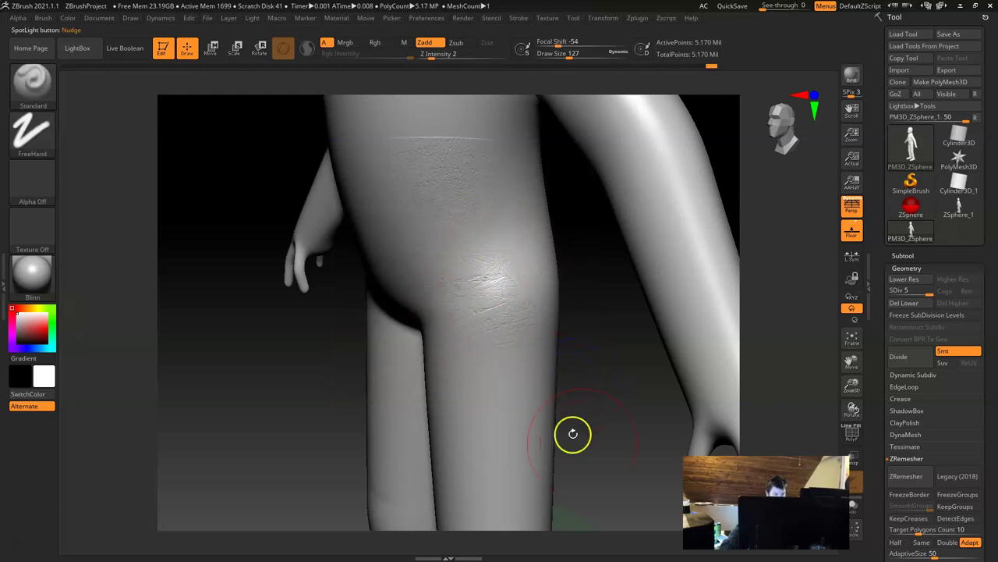
Examine the sculpted texture detail on the torso and hip from the side and the front
{"action": "mouse_move", "coordinate": [610, 390]}
{"action": "left_mouse_down"}
{"action": "mouse_move", "coordinate": [586, 384]}
{"action": "mouse_move", "coordinate": [572, 356]}
{"action": "left_mouse_up"}
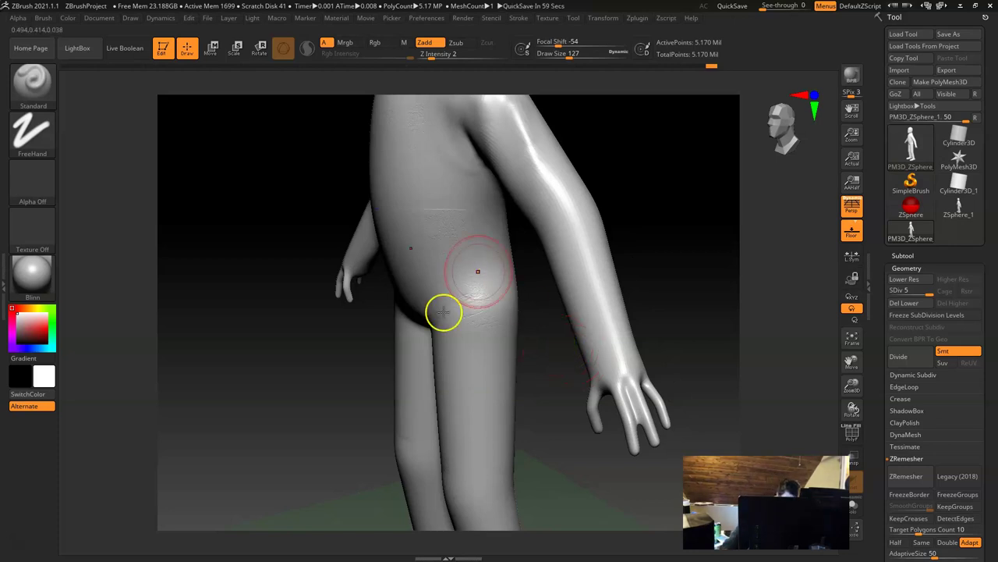
{"action": "left_click_drag", "start_coordinate": [531, 370], "coordinate": [493, 360]}
{"action": "left_click_drag", "start_coordinate": [593, 319], "coordinate": [589, 367], "text": "alt"}
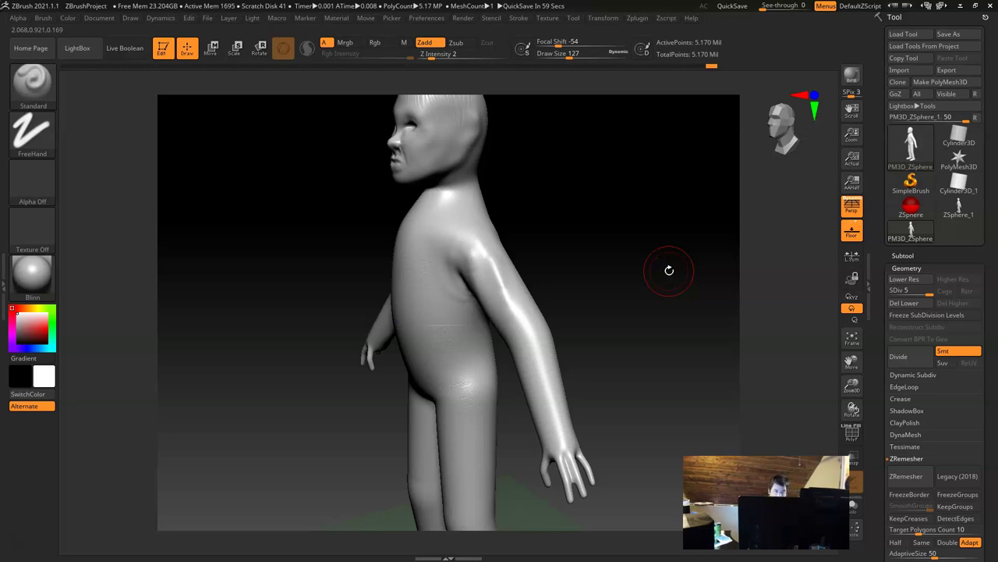
{"action": "left_click", "coordinate": [33, 79]}
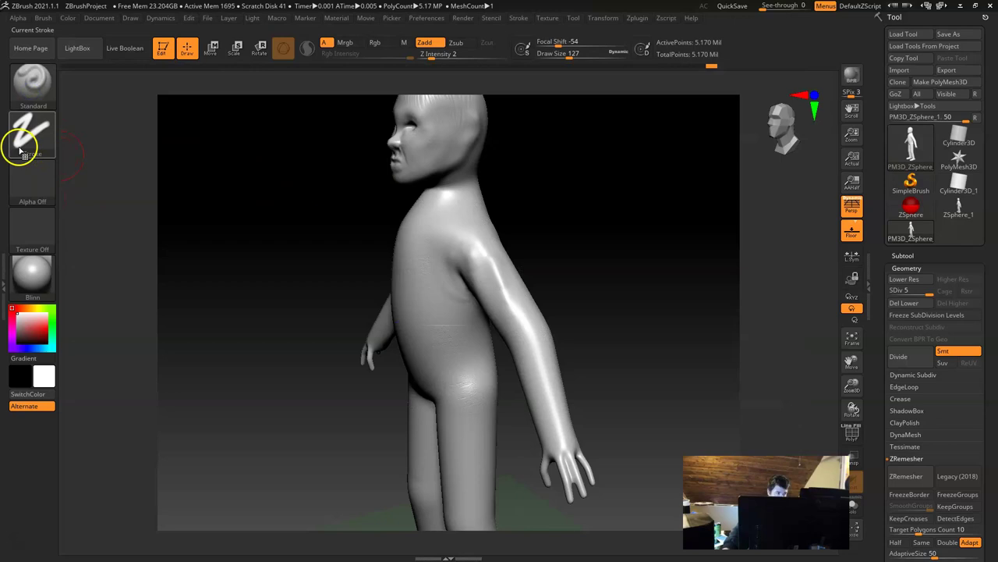
{"action": "left_click", "coordinate": [32, 80]}
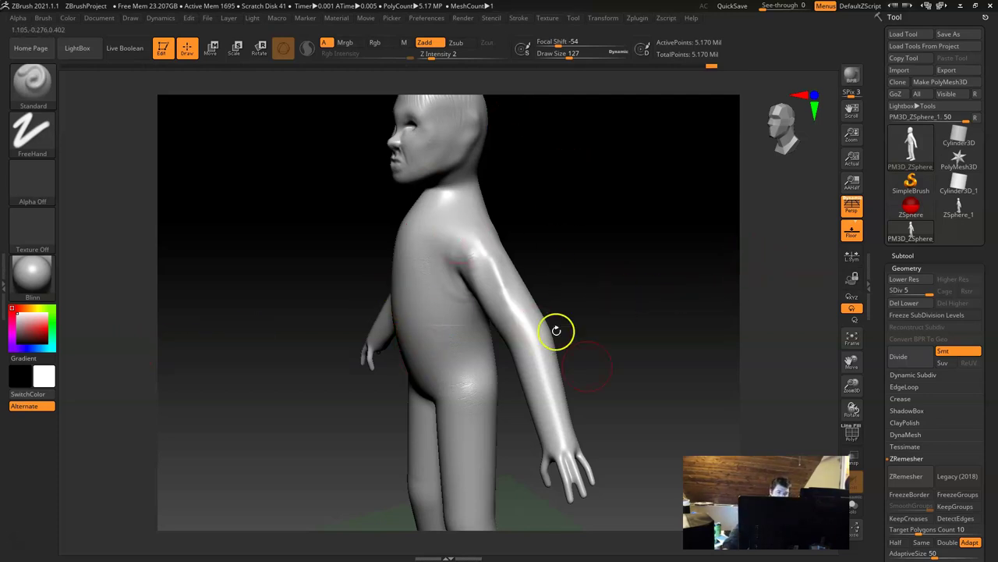
{"action": "left_click_drag", "start_coordinate": [610, 197], "coordinate": [606, 245]}
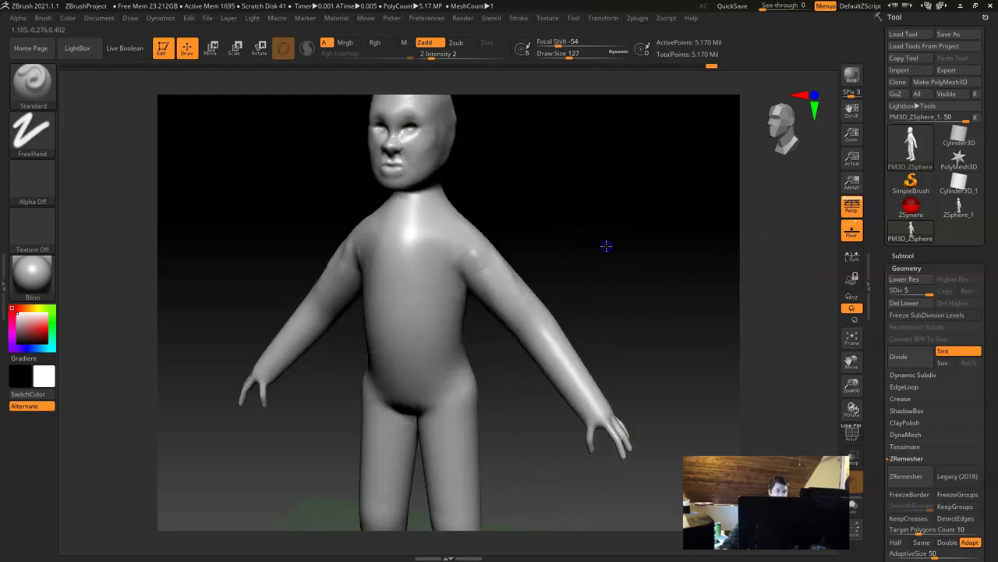
{"action": "left_click_drag", "start_coordinate": [626, 207], "coordinate": [636, 206]}
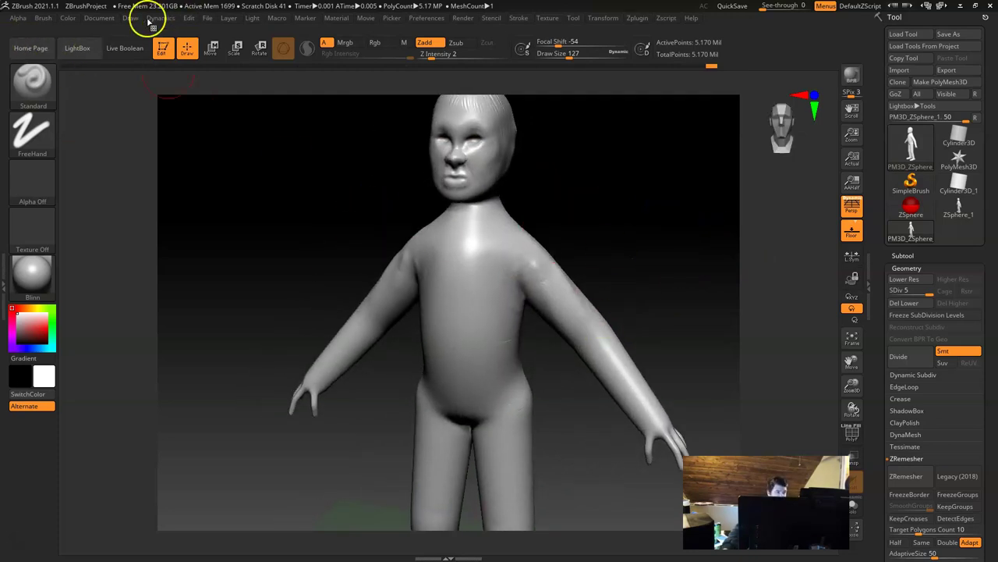
Set the current color to a muted green
{"action": "left_click", "coordinate": [31, 269]}
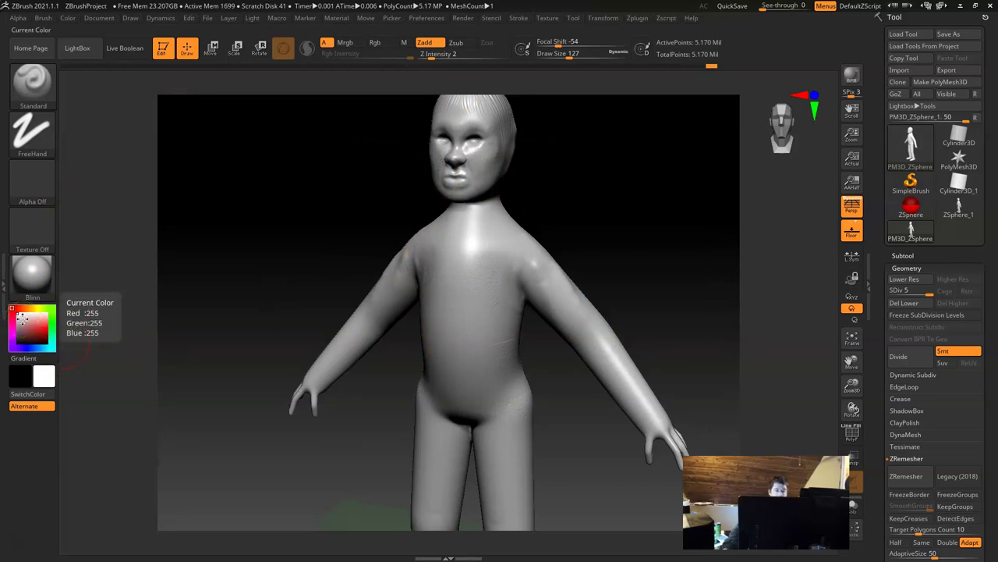
{"action": "left_click_drag", "start_coordinate": [41, 304], "coordinate": [29, 322]}
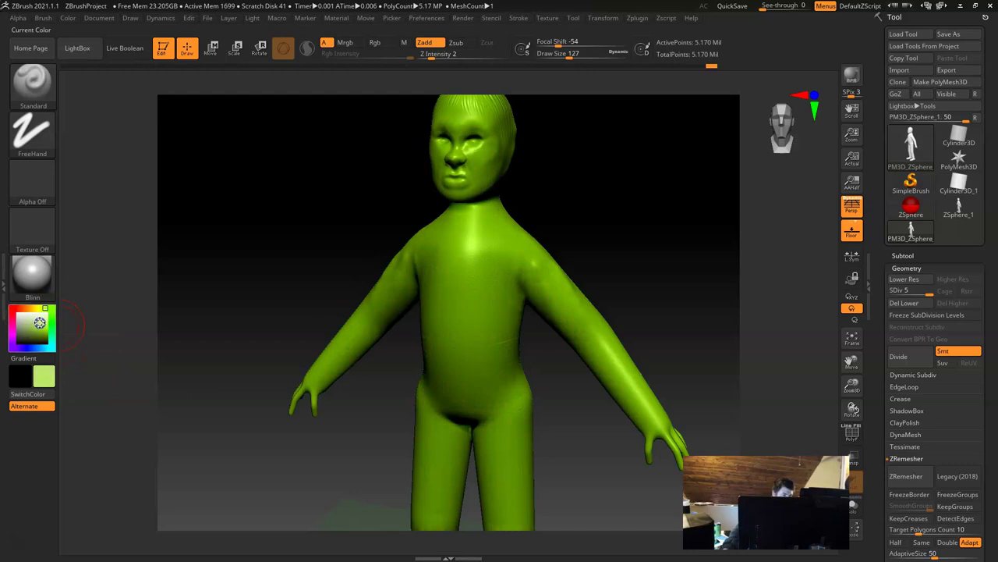
{"action": "left_click_drag", "start_coordinate": [26, 323], "coordinate": [25, 324]}
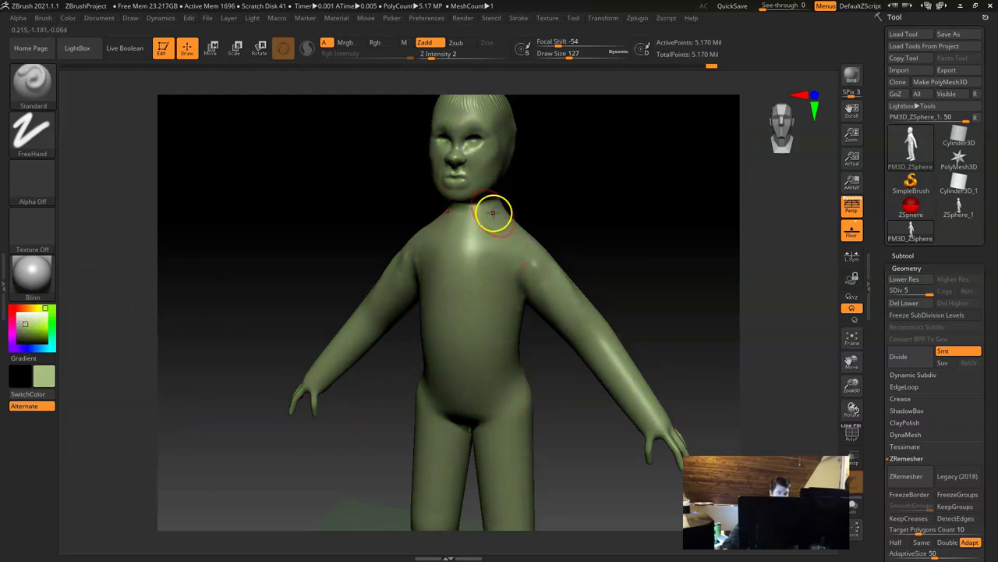
Turn off Zadd, enable the Mrgb channel and fill the whole figure with the muted green
{"action": "left_click", "coordinate": [67, 20]}
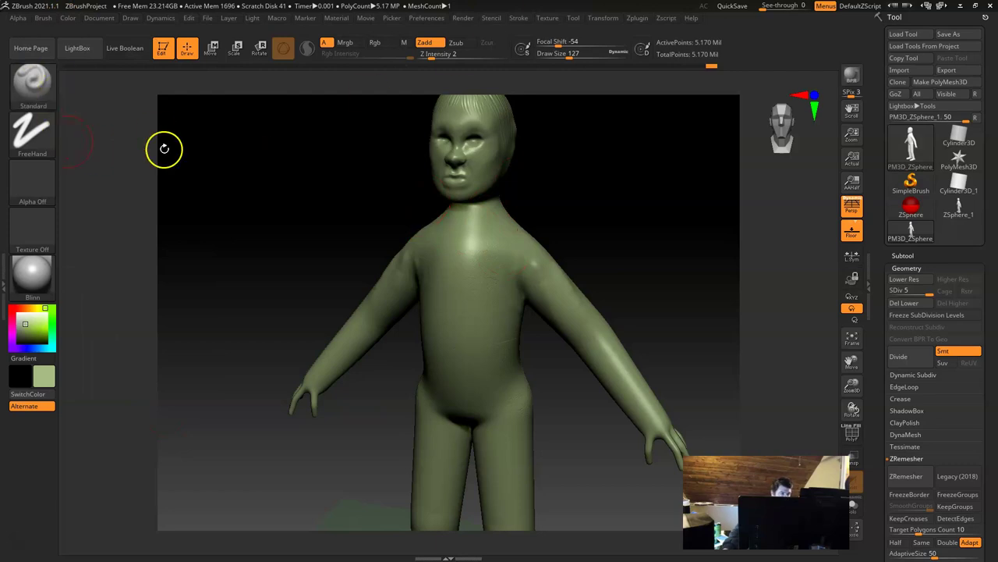
{"action": "left_click", "coordinate": [420, 42]}
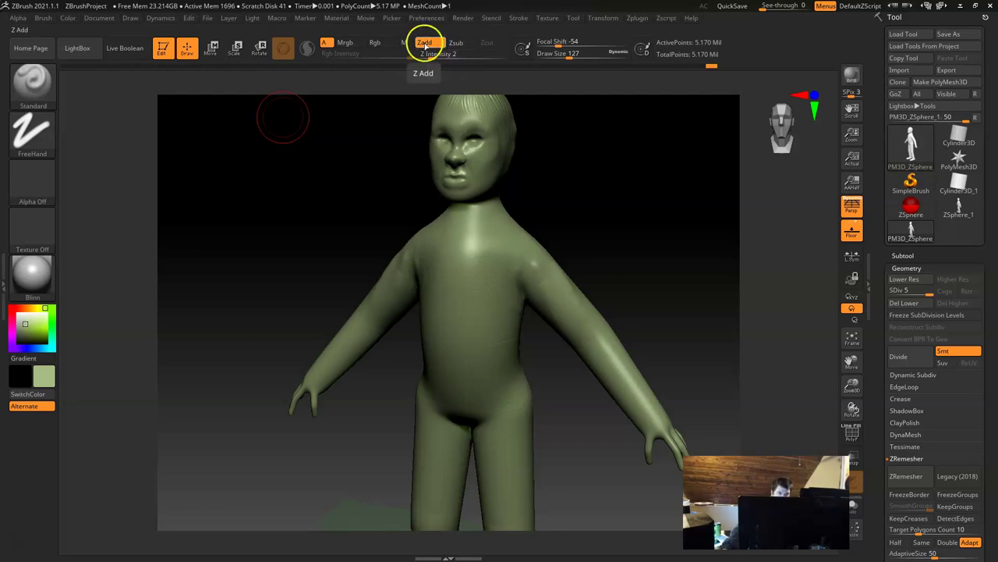
{"action": "left_click", "coordinate": [348, 43]}
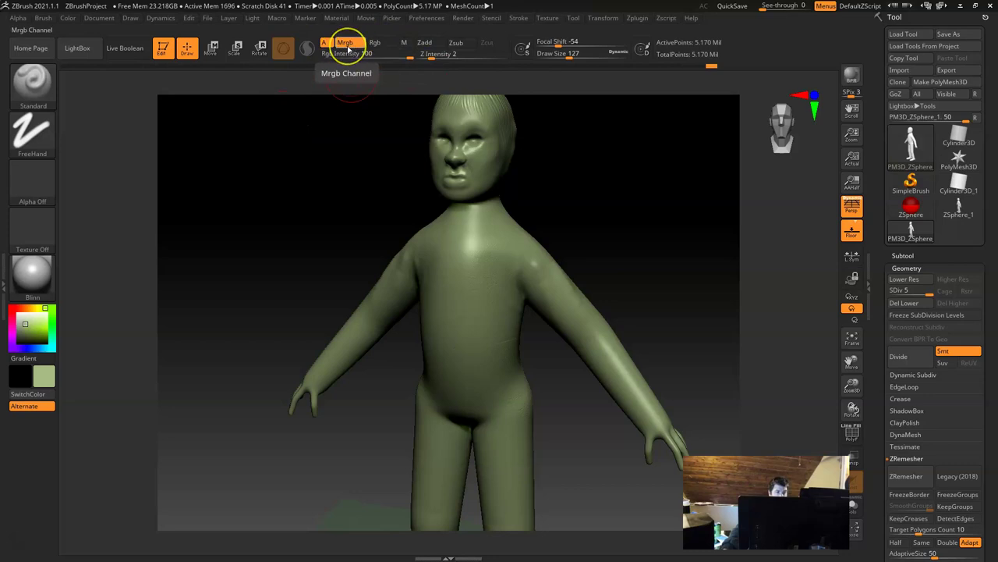
{"action": "left_click", "coordinate": [356, 46]}
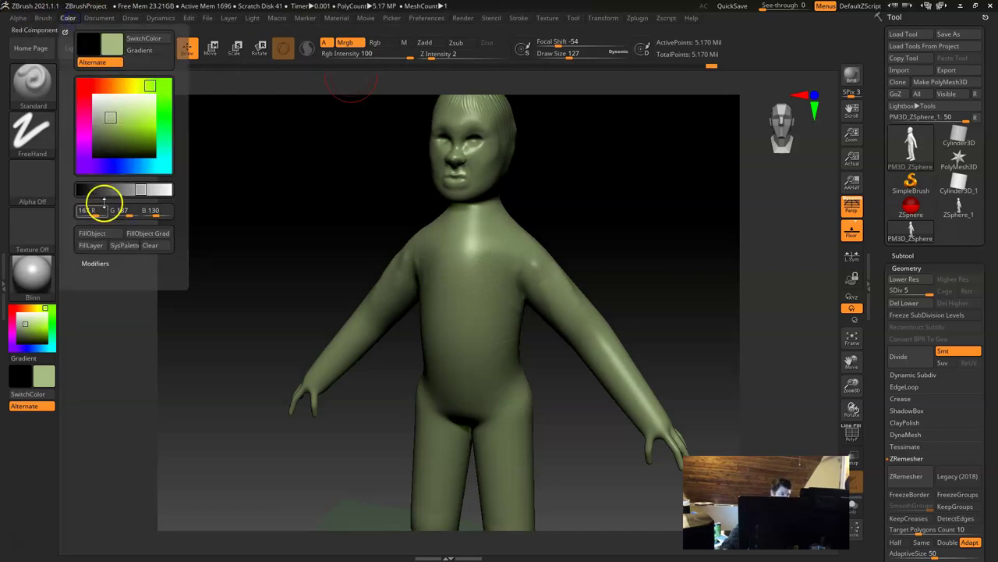
{"action": "left_click", "coordinate": [94, 234]}
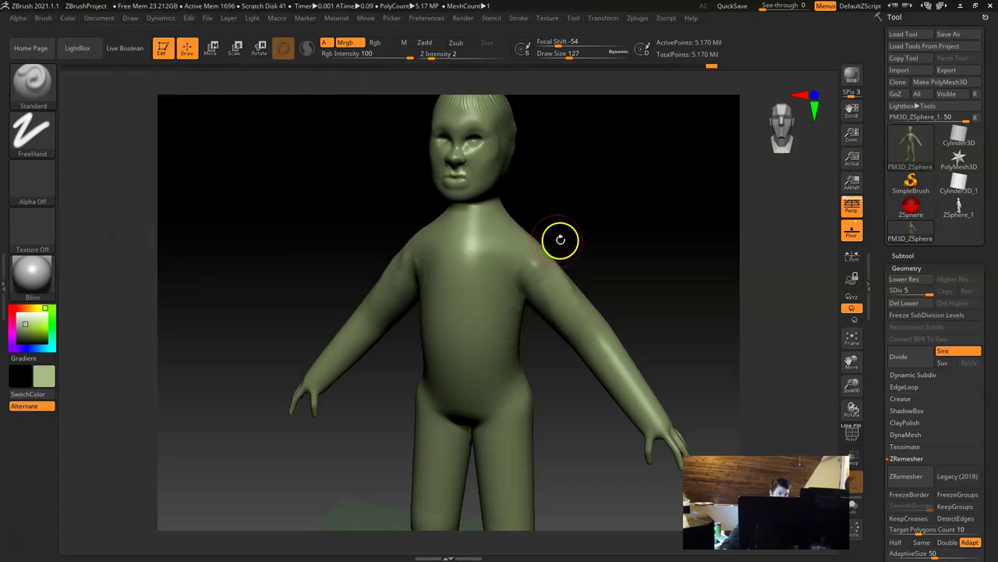
Change the current color to blue
{"action": "left_click", "coordinate": [52, 340]}
{"action": "left_click", "coordinate": [31, 348]}
{"action": "left_click", "coordinate": [38, 329]}
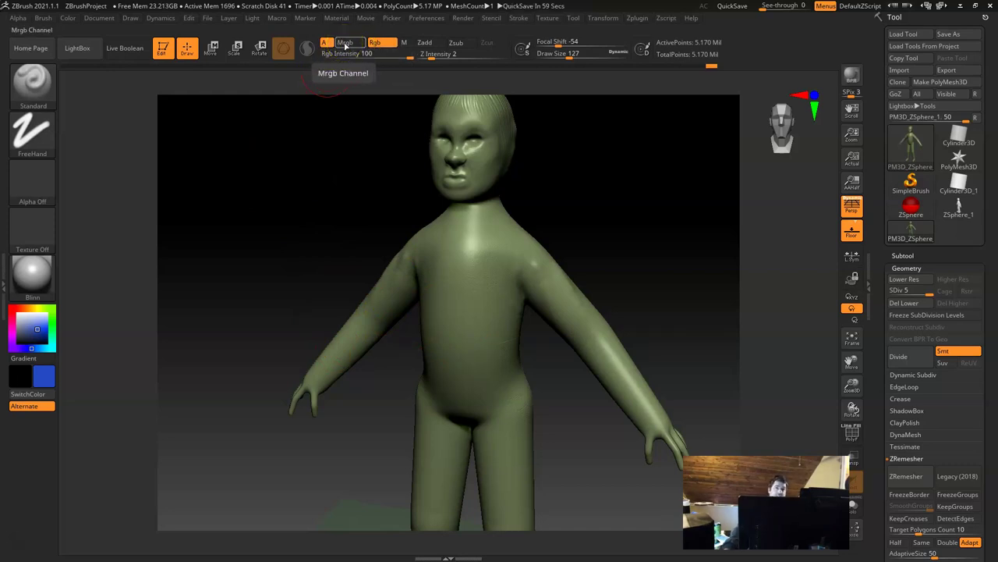
Enable the Mrgb channel and choose the Droplet material with a softer blue
{"action": "left_click", "coordinate": [346, 44]}
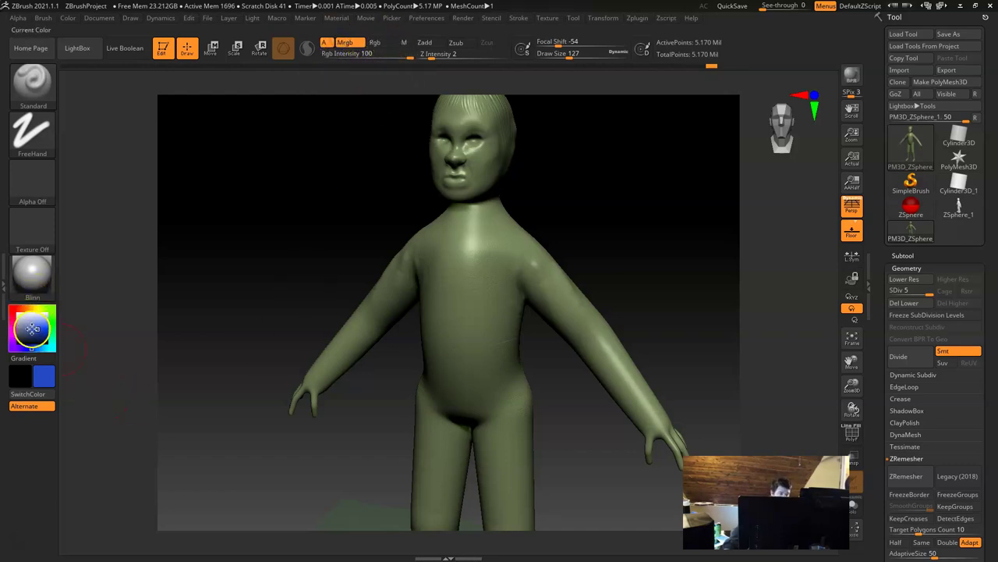
{"action": "left_click", "coordinate": [29, 273]}
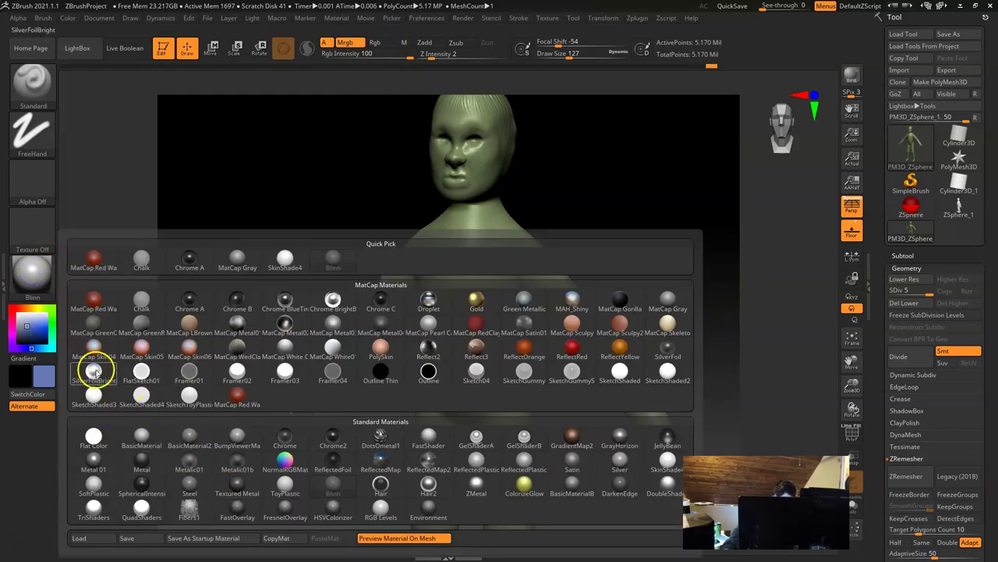
{"action": "mouse_move", "coordinate": [100, 367]}
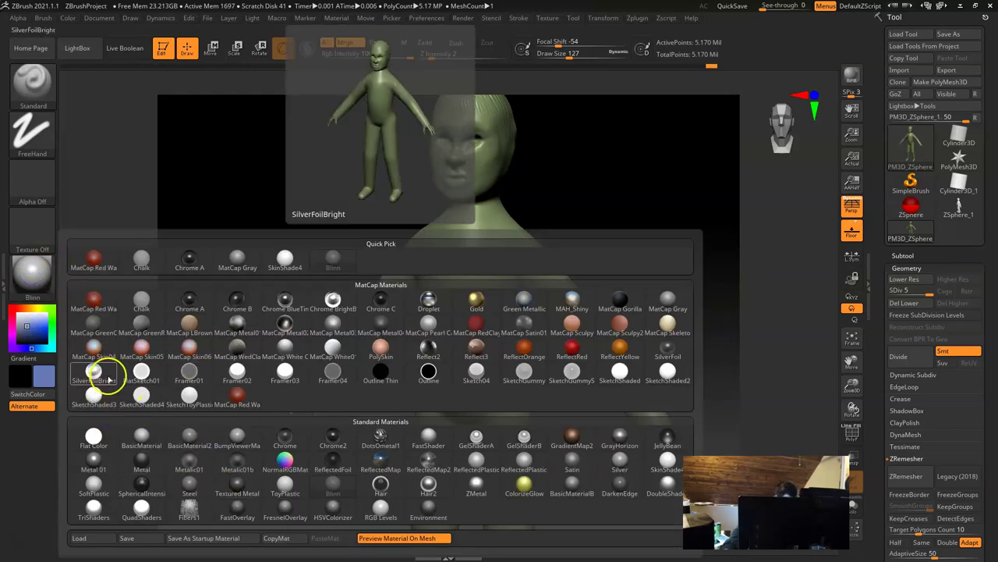
{"action": "left_click", "coordinate": [429, 302]}
Paint the blue Droplet material over both arms and shoulders, front and back
{"action": "mouse_move", "coordinate": [619, 373]}
{"action": "left_mouse_down"}
{"action": "mouse_move", "coordinate": [645, 404]}
{"action": "mouse_move", "coordinate": [593, 341]}
{"action": "mouse_move", "coordinate": [668, 451]}
{"action": "left_mouse_up"}
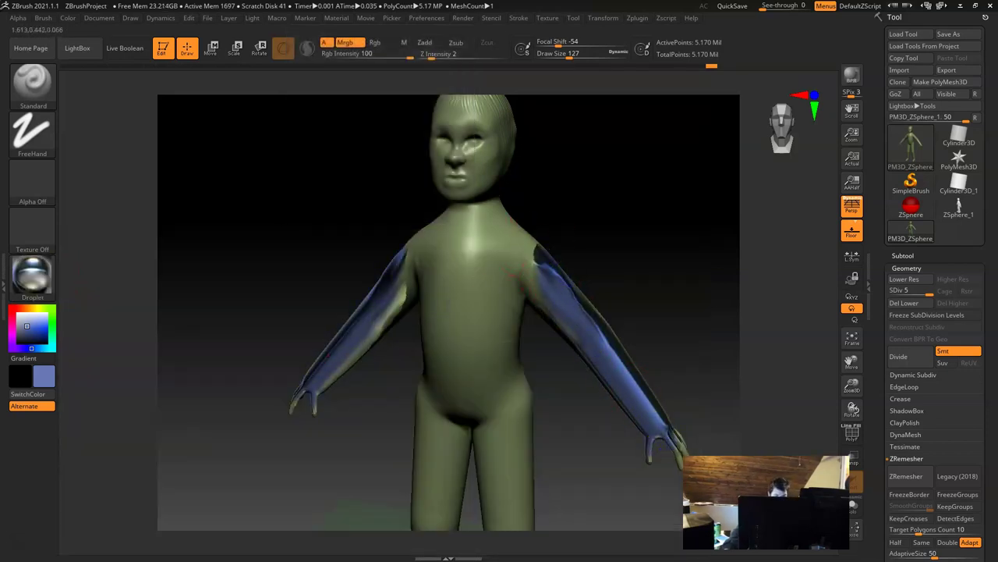
{"action": "left_click_drag", "start_coordinate": [537, 270], "coordinate": [520, 230]}
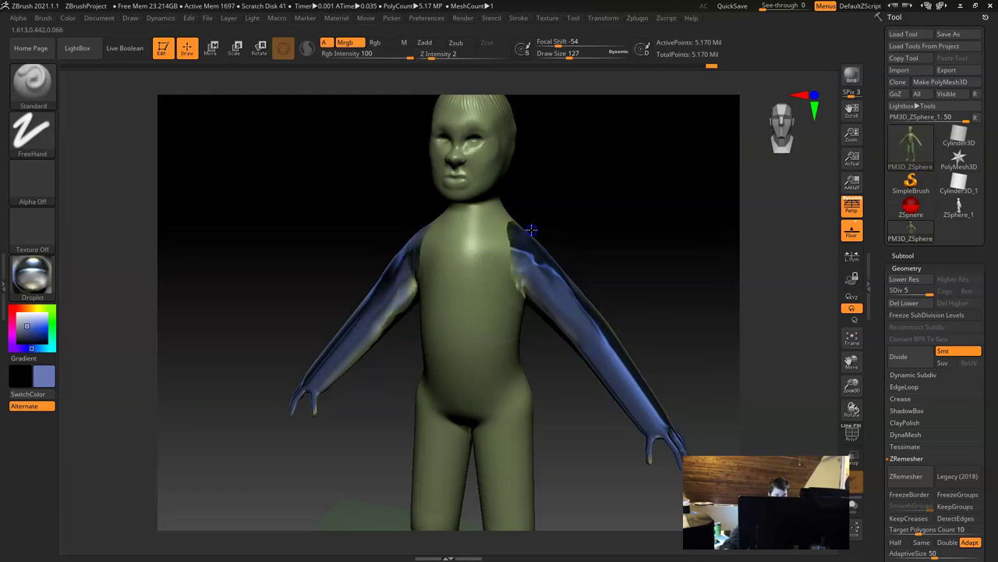
{"action": "mouse_move", "coordinate": [689, 259]}
{"action": "left_mouse_down"}
{"action": "mouse_move", "coordinate": [522, 270]}
{"action": "mouse_move", "coordinate": [468, 256]}
{"action": "mouse_move", "coordinate": [506, 229]}
{"action": "mouse_move", "coordinate": [376, 404]}
{"action": "left_mouse_up"}
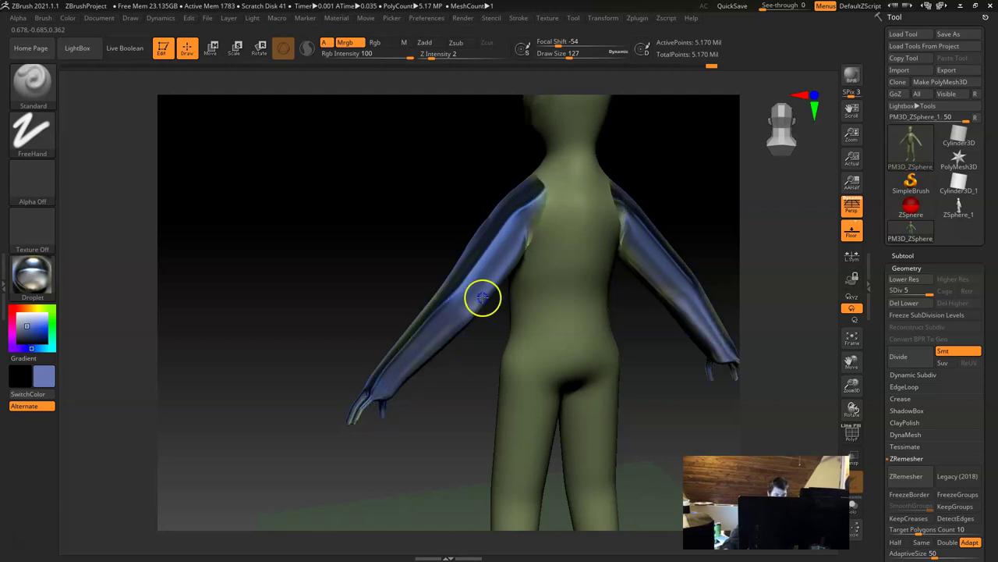
{"action": "left_click_drag", "start_coordinate": [216, 263], "coordinate": [521, 273]}
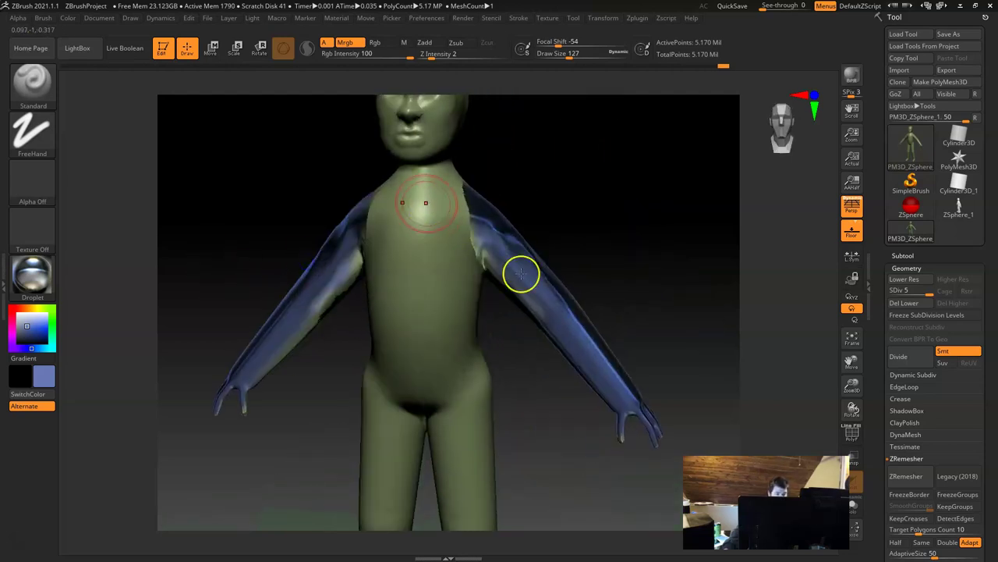
{"action": "mouse_move", "coordinate": [552, 204]}
{"action": "left_mouse_down", "text": "alt"}
{"action": "mouse_move", "coordinate": [555, 238]}
{"action": "mouse_move", "coordinate": [615, 276]}
{"action": "mouse_move", "coordinate": [627, 234]}
{"action": "mouse_move", "coordinate": [529, 182]}
{"action": "mouse_move", "coordinate": [592, 214]}
{"action": "left_mouse_up", "text": "alt"}
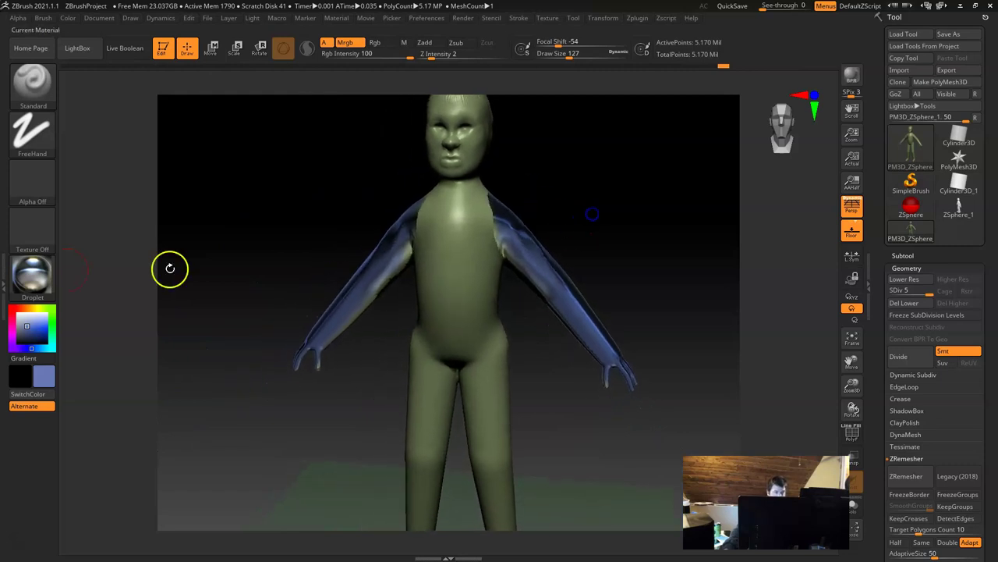
Restrict the Standard brush to the Rgb channel and choose the Color Spray stroke
{"action": "left_click", "coordinate": [375, 42]}
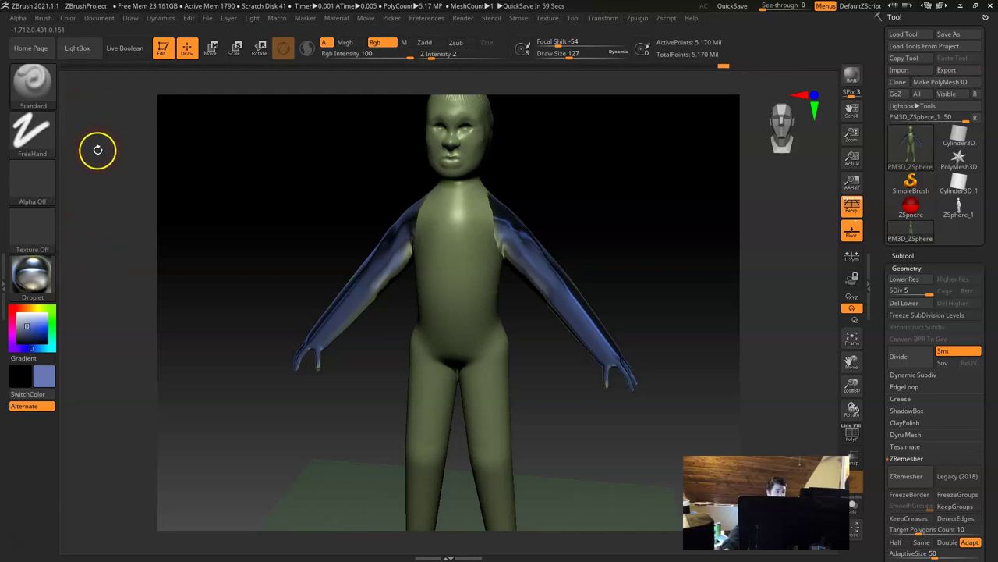
{"action": "left_click_drag", "start_coordinate": [582, 229], "coordinate": [235, 249]}
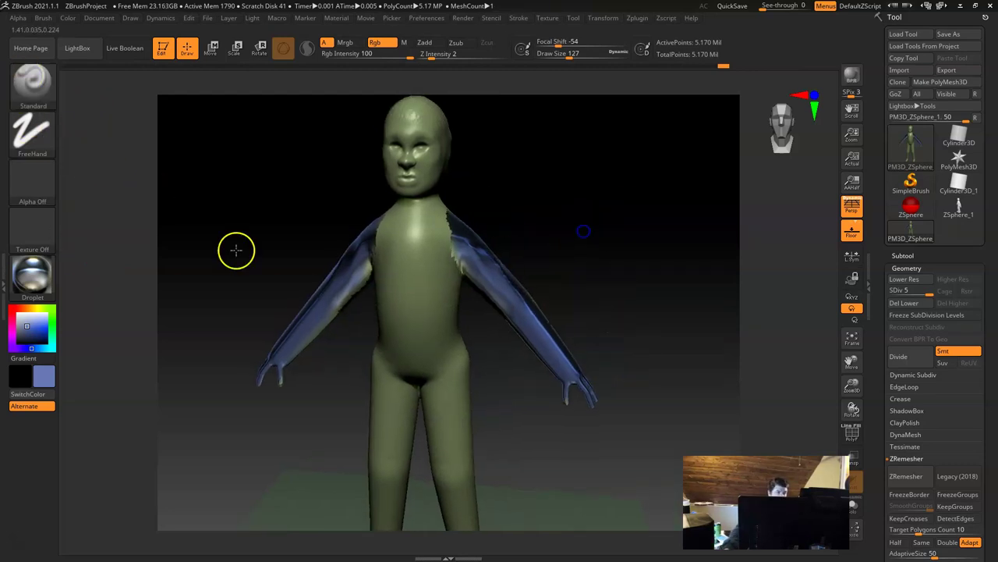
{"action": "mouse_move", "coordinate": [553, 184]}
{"action": "left_mouse_down", "text": "alt"}
{"action": "mouse_move", "coordinate": [544, 190]}
{"action": "mouse_move", "coordinate": [559, 196]}
{"action": "left_mouse_up", "text": "alt"}
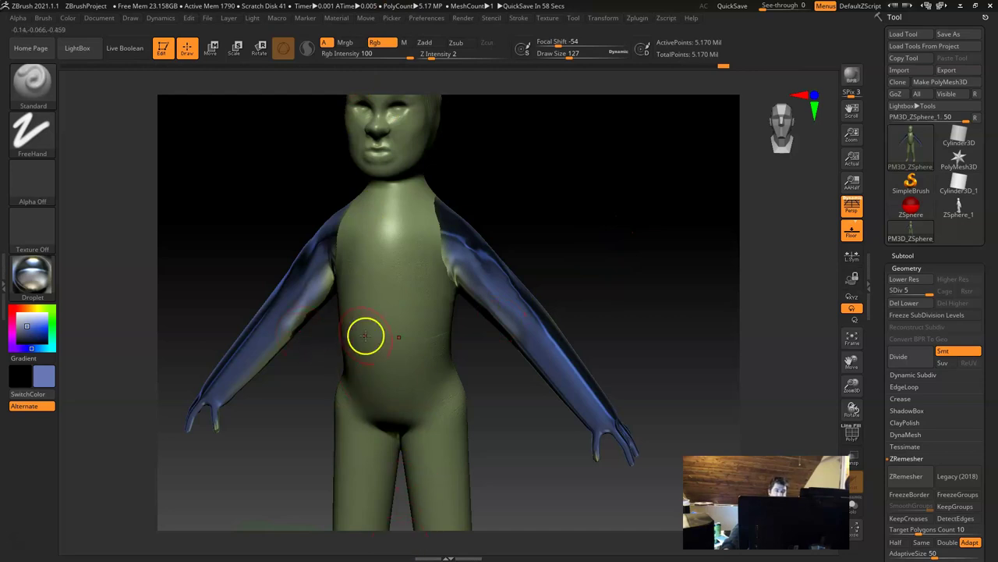
{"action": "left_click", "coordinate": [28, 147]}
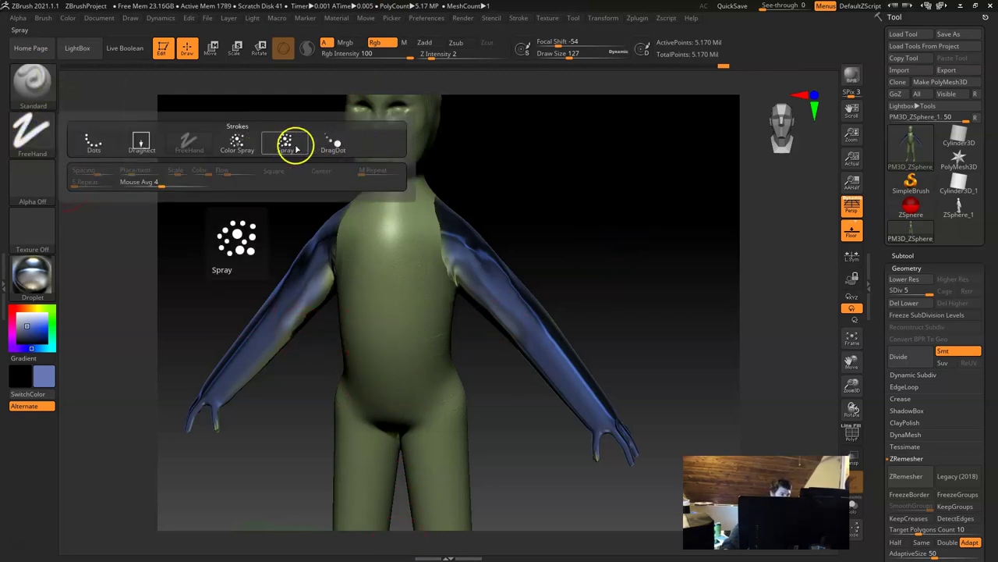
{"action": "left_click", "coordinate": [237, 141]}
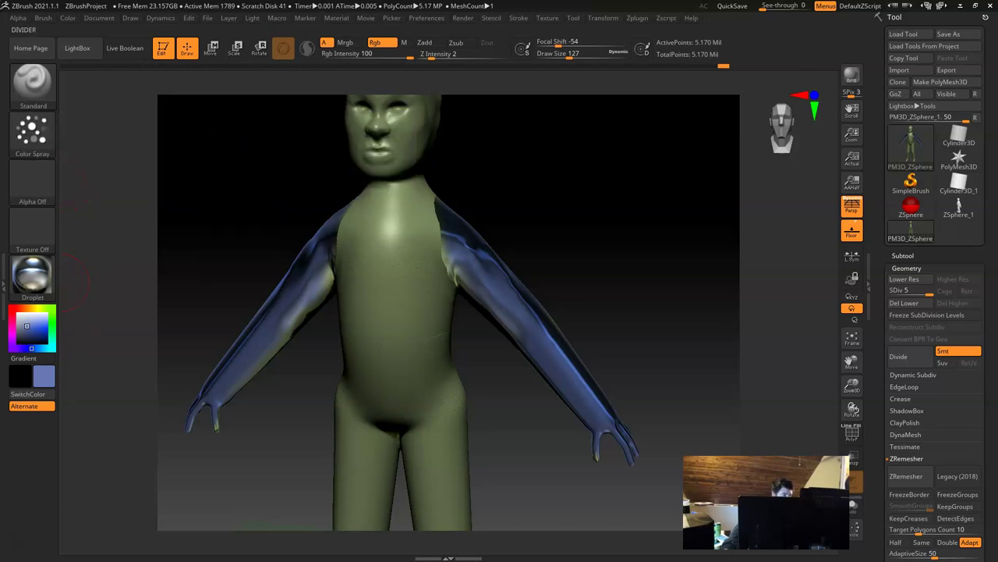
Pick a light yellow-green and color-spray the torso, reducing the draw size to 29
{"action": "left_click", "coordinate": [43, 308]}
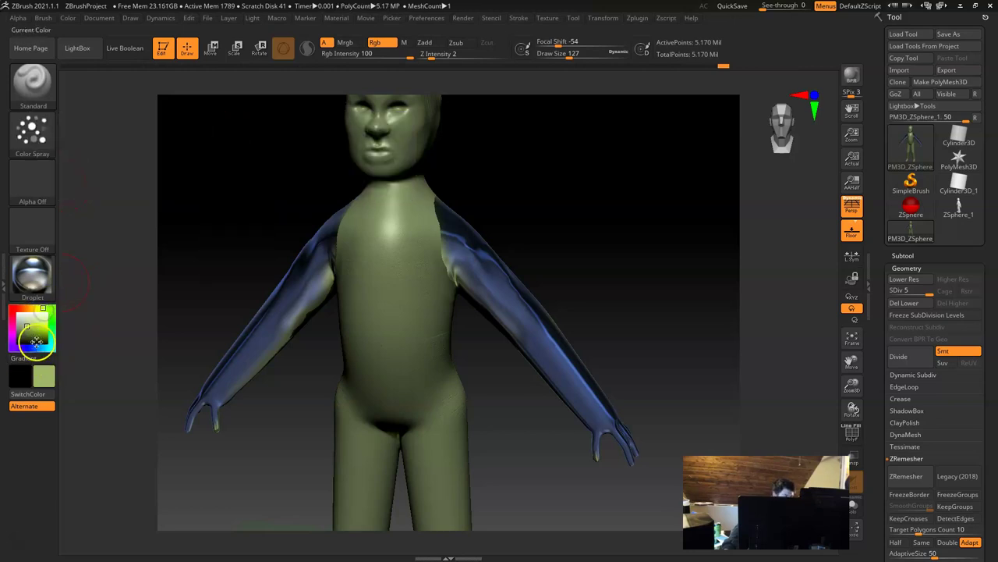
{"action": "left_click_drag", "start_coordinate": [386, 238], "coordinate": [419, 219]}
{"action": "left_click_drag", "start_coordinate": [470, 289], "coordinate": [357, 277]}
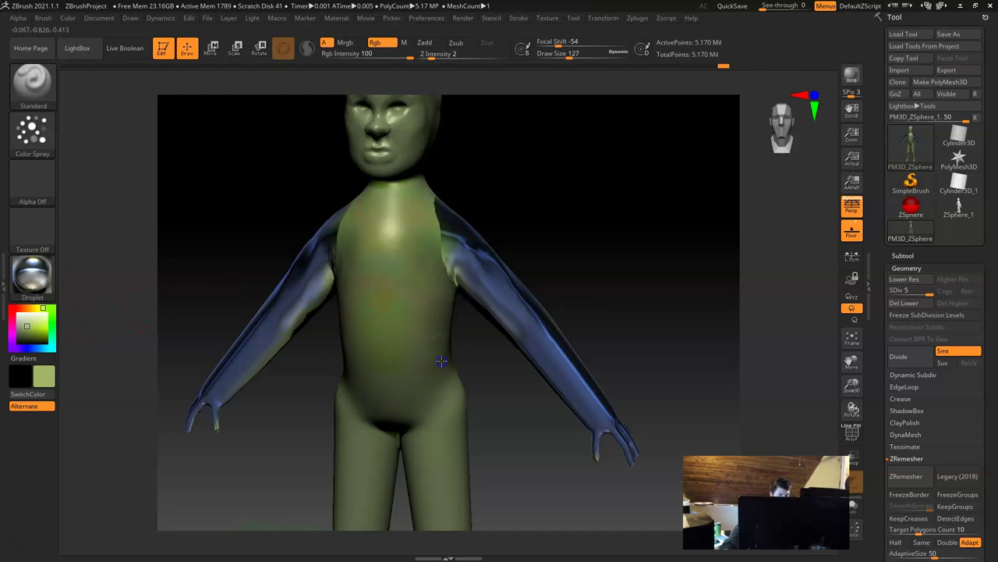
{"action": "key", "text": "space"}
{"action": "left_click_drag", "start_coordinate": [411, 263], "coordinate": [397, 265]}
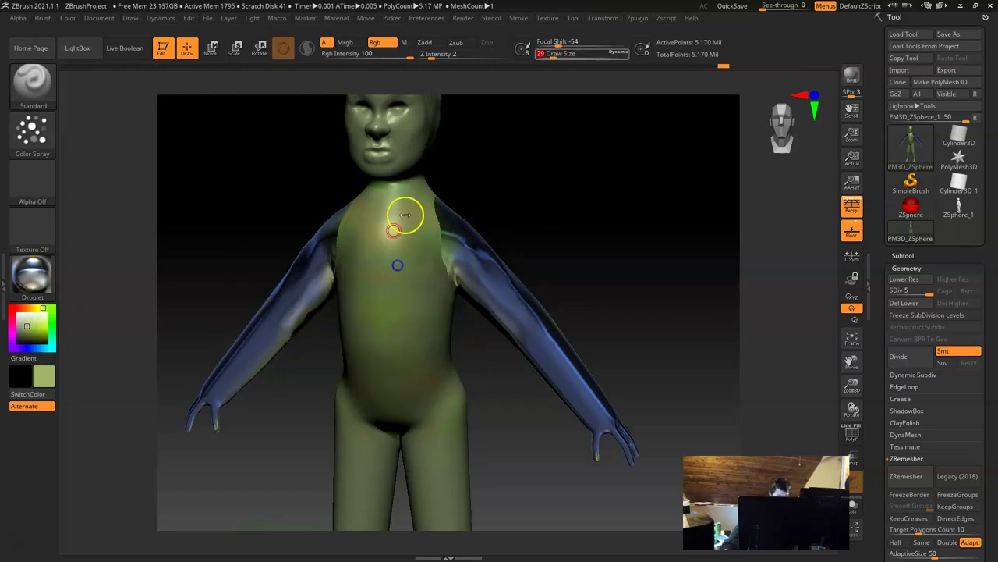
{"action": "key", "text": "b"}
{"action": "left_click", "coordinate": [433, 421]}
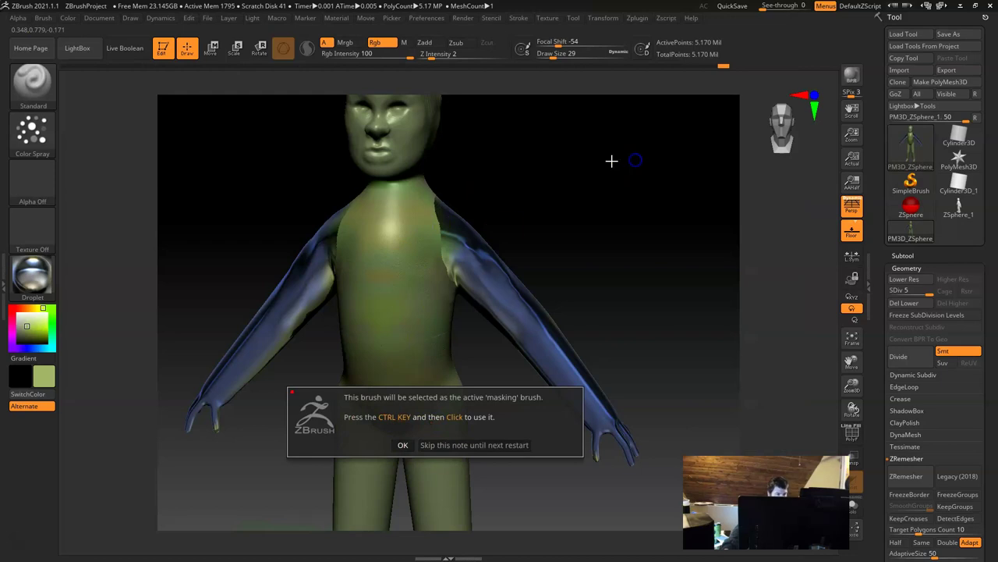
{"action": "left_click", "coordinate": [399, 444]}
{"action": "key", "text": "b"}
{"action": "key", "text": "m"}
{"action": "key", "text": "l"}
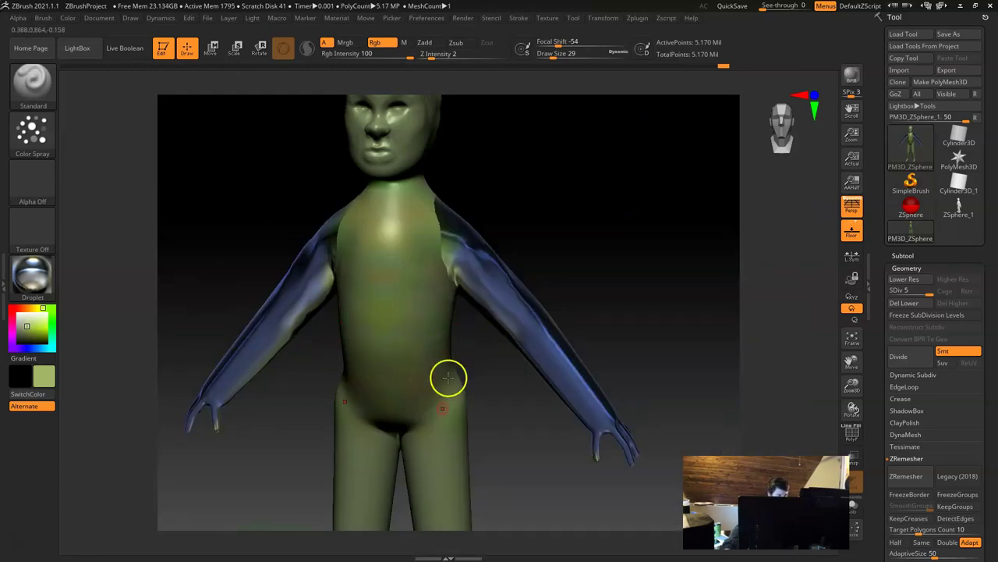
Set the draw size to 140 and color-spray the light green over the hips, thighs and head
{"action": "key", "text": "space"}
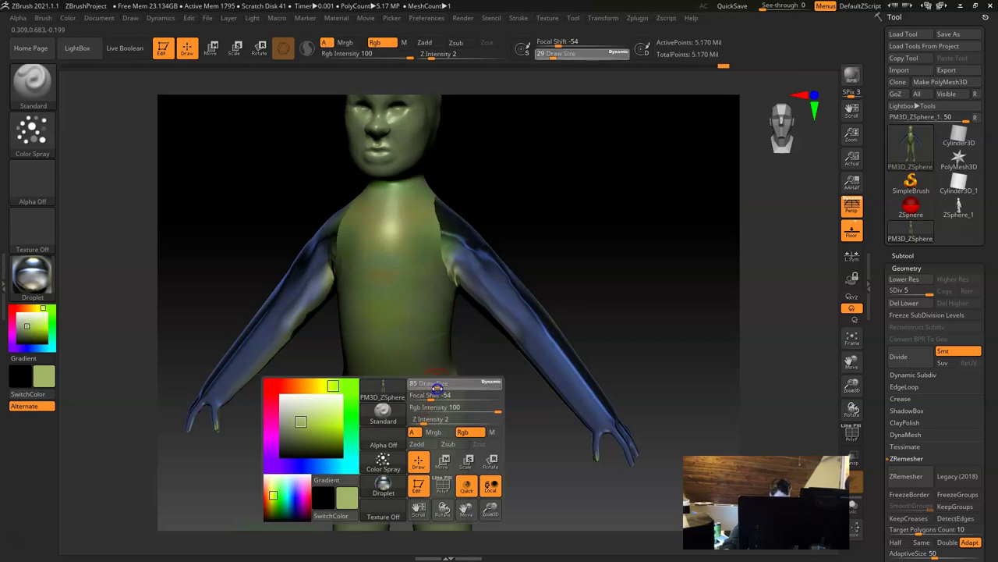
{"action": "key", "text": "o"}
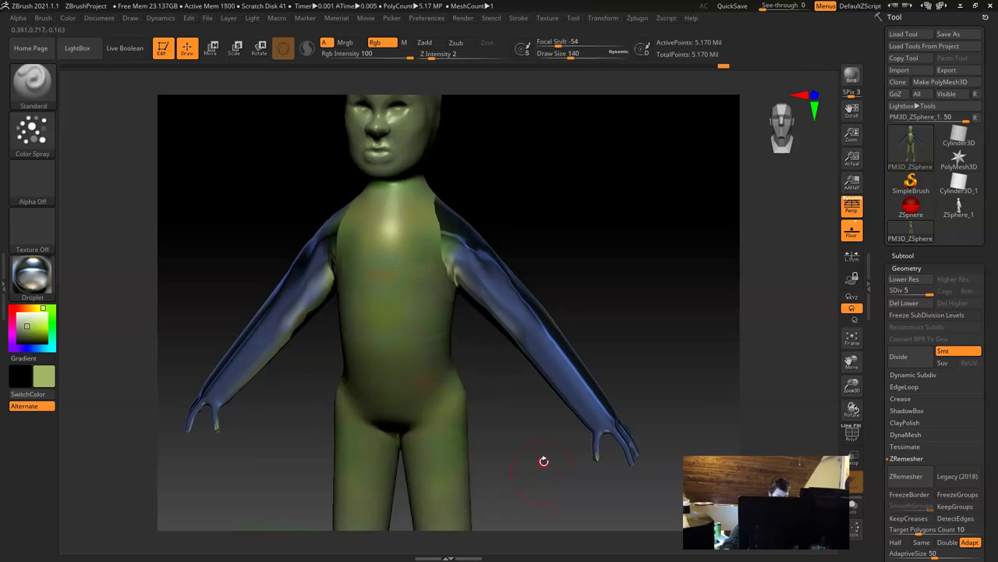
{"action": "mouse_move", "coordinate": [517, 462]}
{"action": "left_mouse_down", "text": "alt"}
{"action": "mouse_move", "coordinate": [517, 252]}
{"action": "mouse_move", "coordinate": [514, 452]}
{"action": "left_mouse_up", "text": "alt"}
{"action": "left_click_drag", "start_coordinate": [588, 248], "coordinate": [396, 119]}
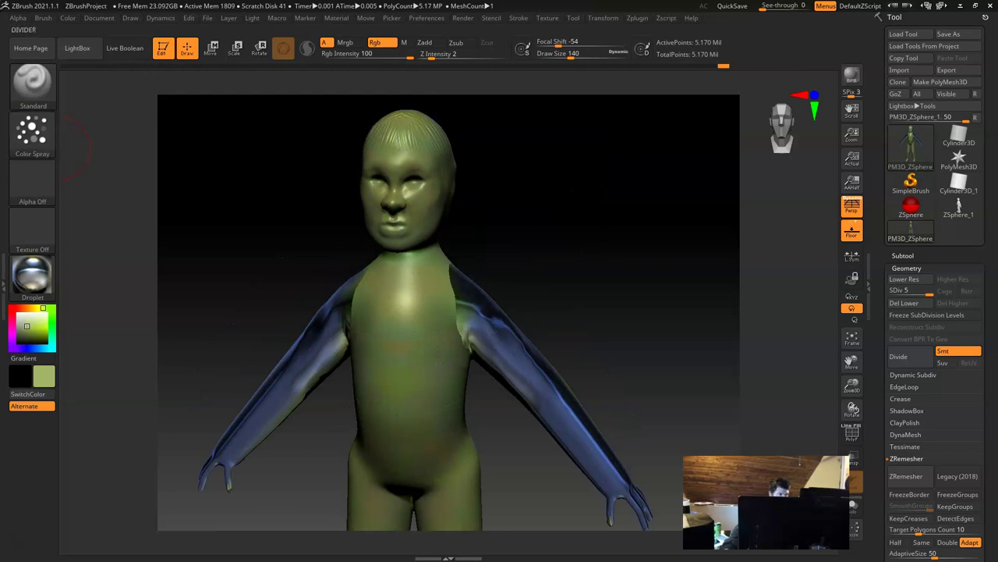
Try the Spray stroke over the torso and undo the strokes
{"action": "left_click", "coordinate": [31, 131]}
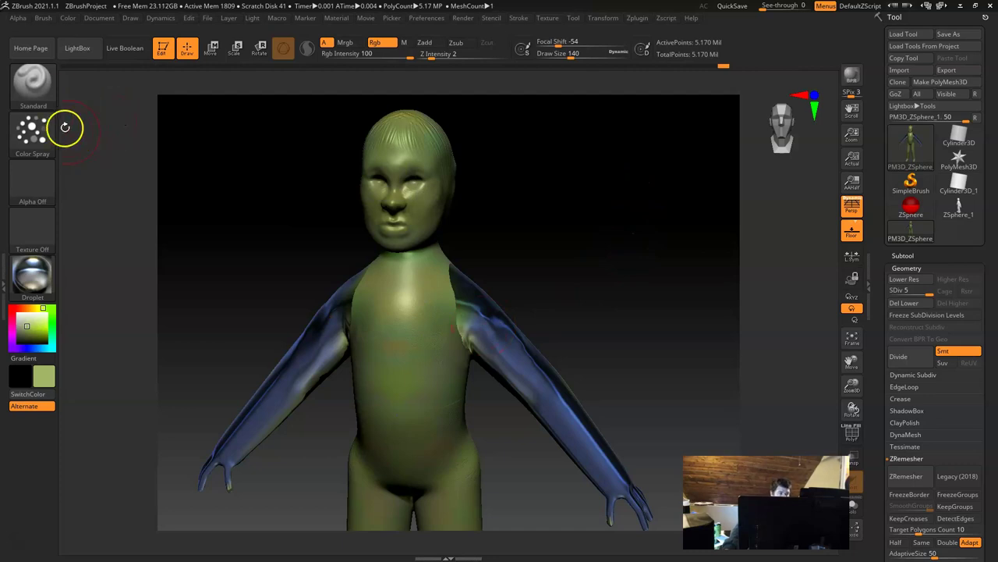
{"action": "left_click", "coordinate": [33, 137]}
{"action": "left_click", "coordinate": [34, 131]}
{"action": "left_click", "coordinate": [281, 142]}
{"action": "mouse_move", "coordinate": [444, 320]}
{"action": "left_mouse_down"}
{"action": "mouse_move", "coordinate": [424, 413]}
{"action": "mouse_move", "coordinate": [403, 387]}
{"action": "mouse_move", "coordinate": [390, 288]}
{"action": "left_mouse_up"}
{"action": "key", "text": "ctrl"}
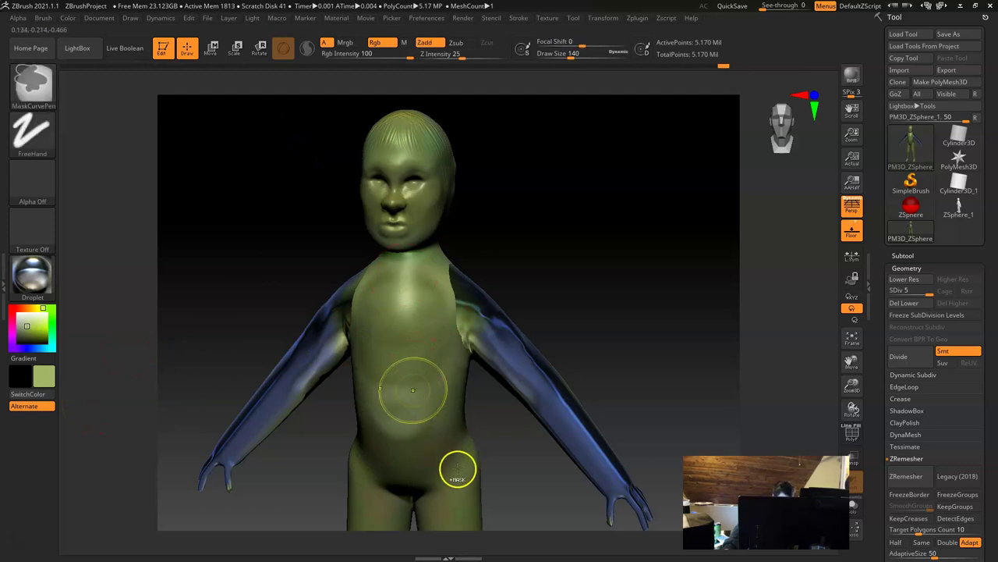
{"action": "key", "text": "ctrl+z"}
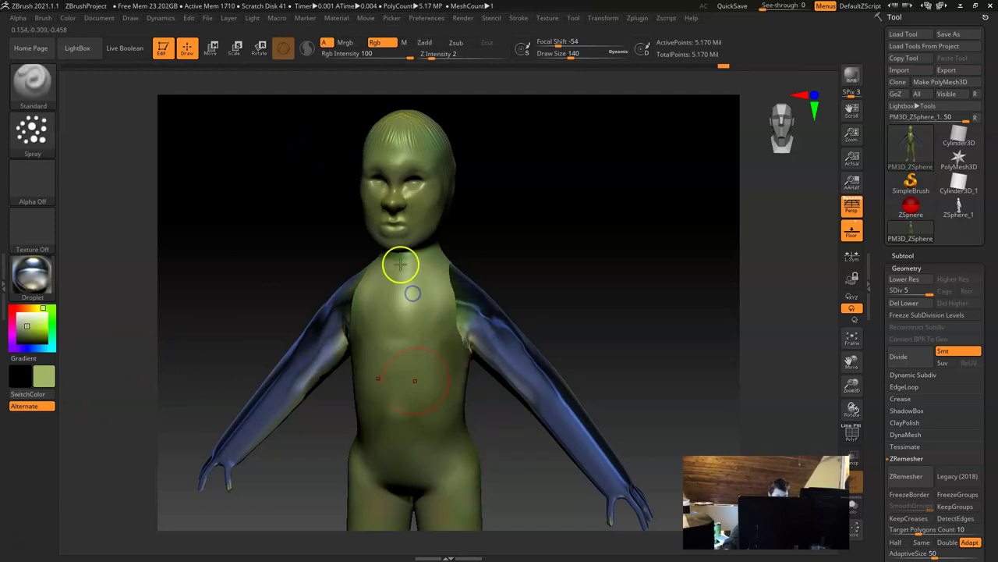
{"action": "key", "text": "ctrl"}
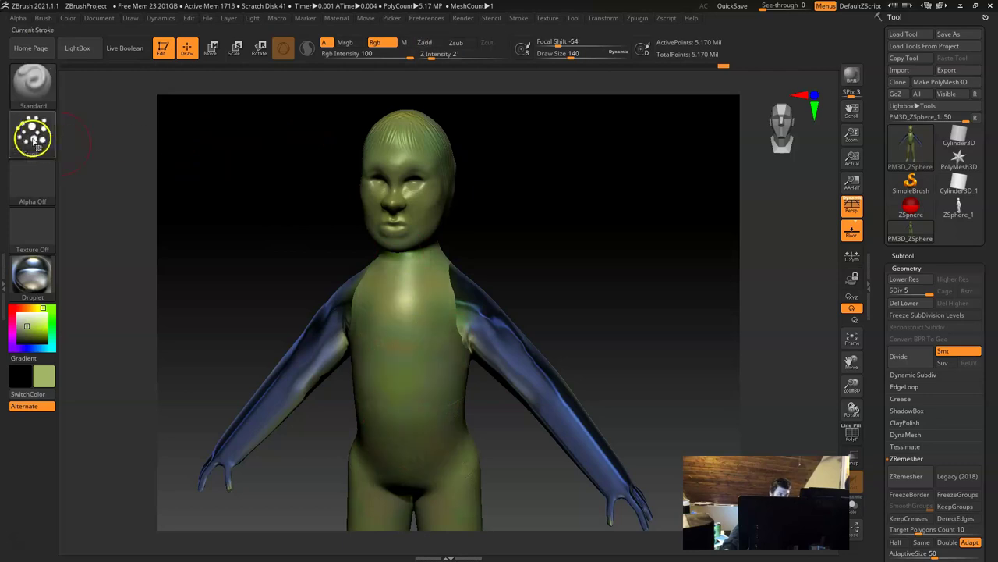
Choose the FreeHand stroke, lower Rgb Intensity to 13 and softly paint the light green over the torso, hips and legs
{"action": "left_click", "coordinate": [32, 132]}
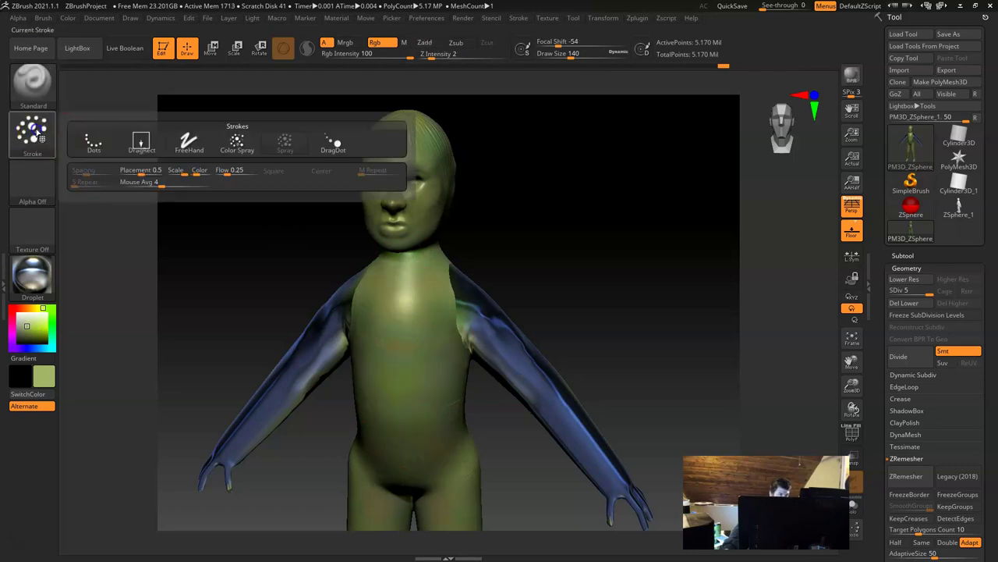
{"action": "left_click", "coordinate": [191, 142]}
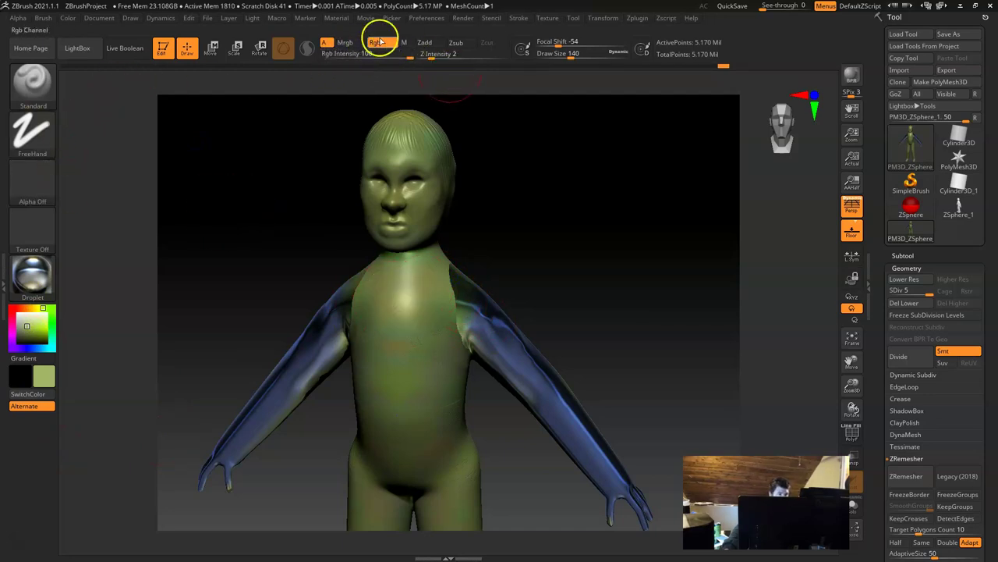
{"action": "left_click_drag", "start_coordinate": [401, 57], "coordinate": [358, 57]}
{"action": "key", "text": "space"}
{"action": "left_click", "coordinate": [530, 330]}
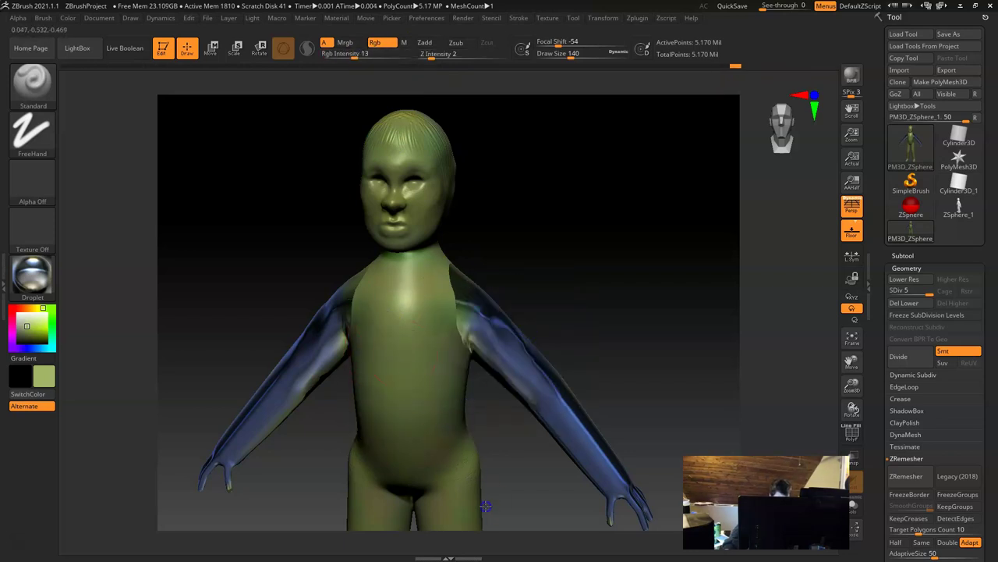
{"action": "right_click_drag", "start_coordinate": [504, 426], "coordinate": [408, 268], "text": "alt"}
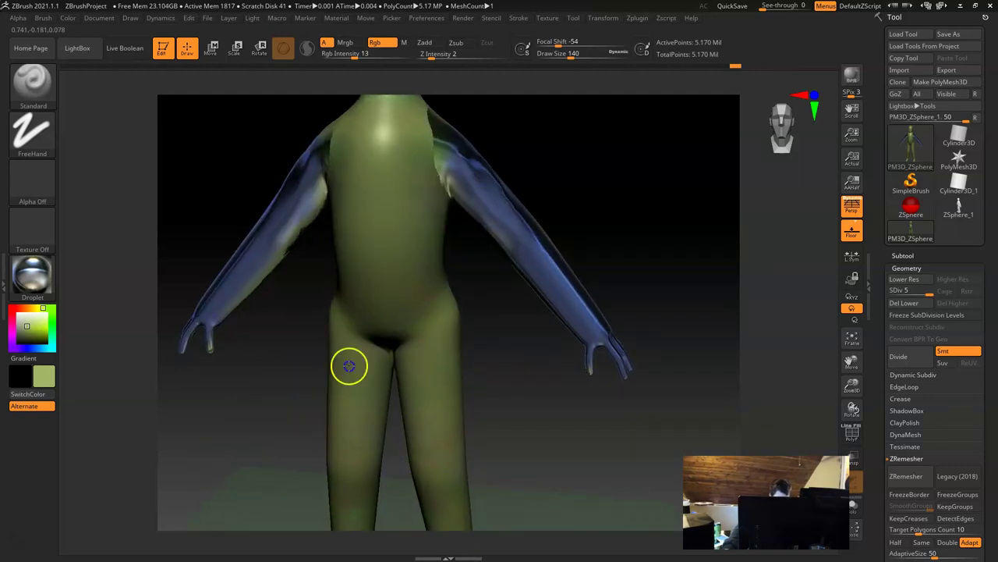
{"action": "right_click_drag", "start_coordinate": [564, 391], "coordinate": [563, 559], "text": "alt"}
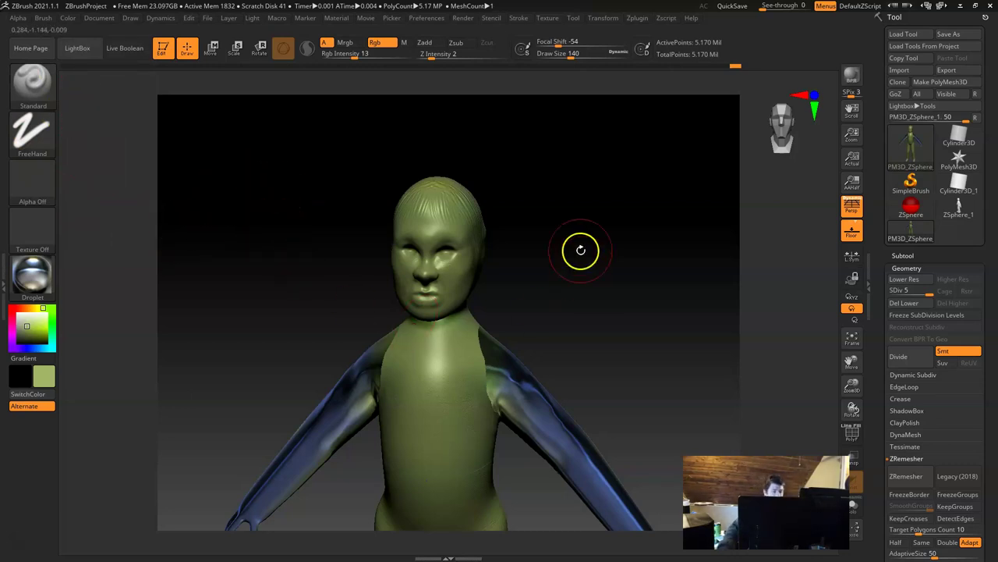
{"action": "left_click_drag", "start_coordinate": [584, 331], "coordinate": [586, 240], "text": "alt"}
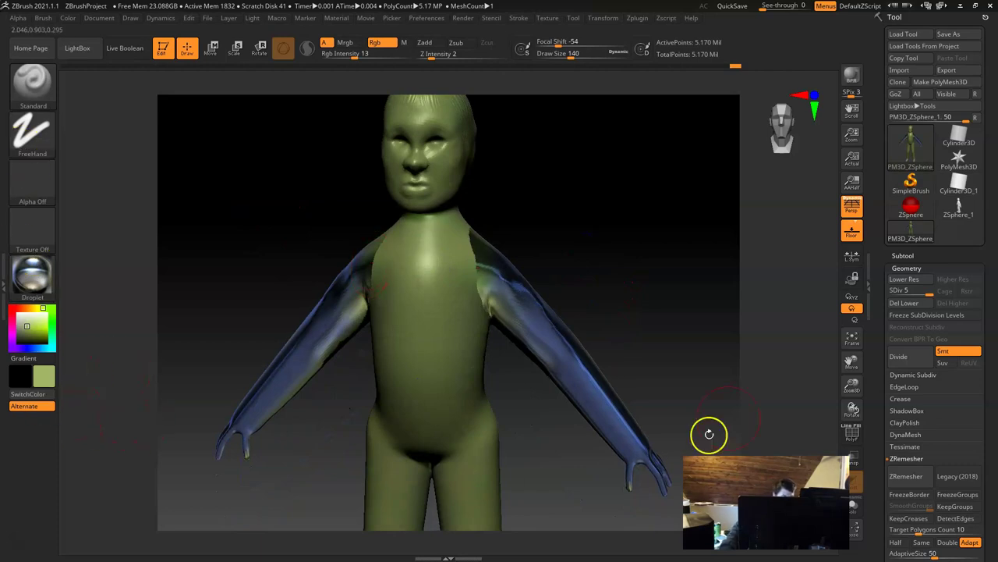
Change the current color to a muted magenta and paint it faintly around both ankles
{"action": "left_click_drag", "start_coordinate": [630, 330], "coordinate": [599, 174], "text": "alt"}
{"action": "left_click_drag", "start_coordinate": [578, 402], "coordinate": [554, 234], "text": "alt"}
{"action": "left_click", "coordinate": [12, 334]}
{"action": "left_click", "coordinate": [28, 328]}
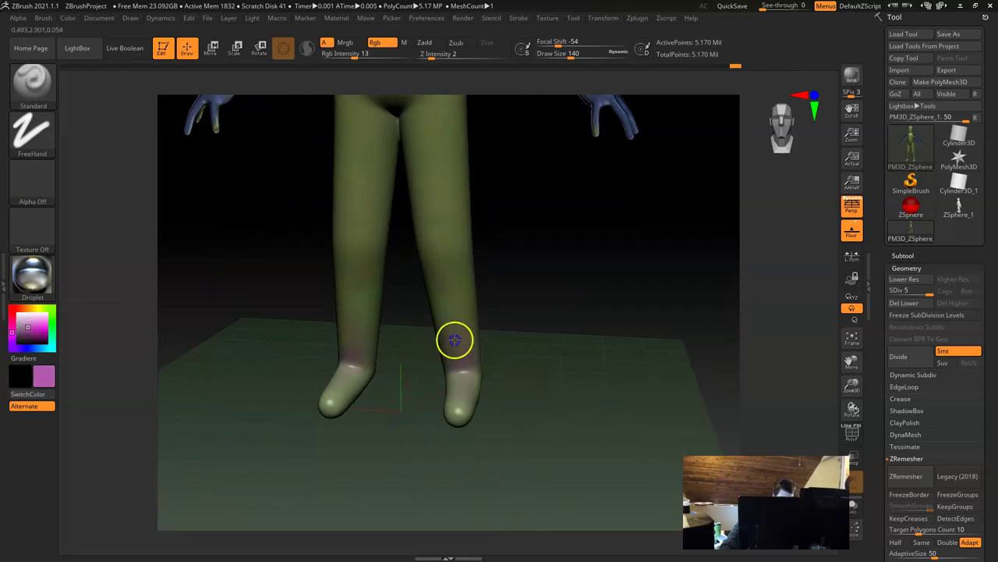
Raise Rgb Intensity to 100 and paint both feet and lower shins solid magenta from all sides
{"action": "left_click", "coordinate": [357, 55]}
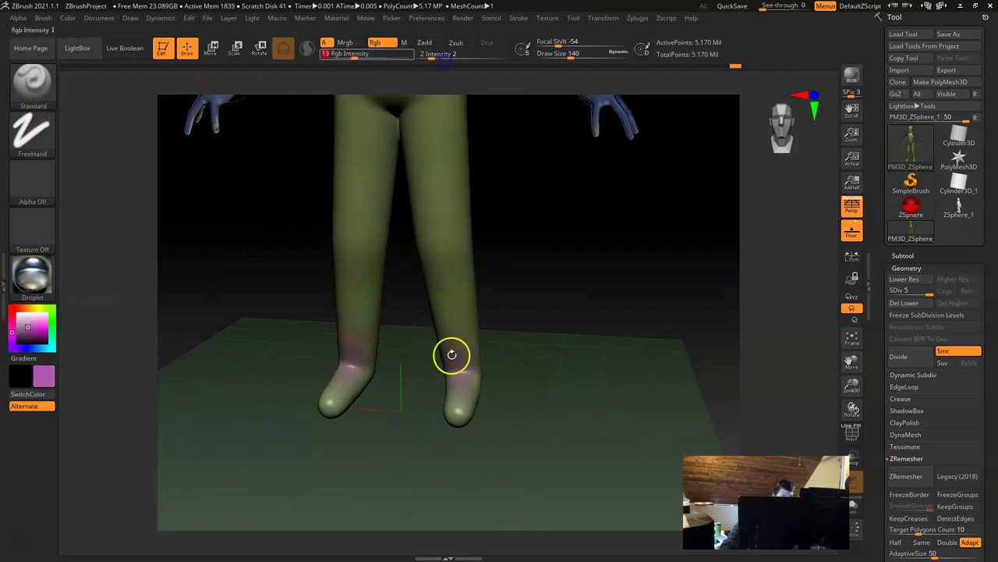
{"action": "left_click_drag", "start_coordinate": [372, 55], "coordinate": [428, 57]}
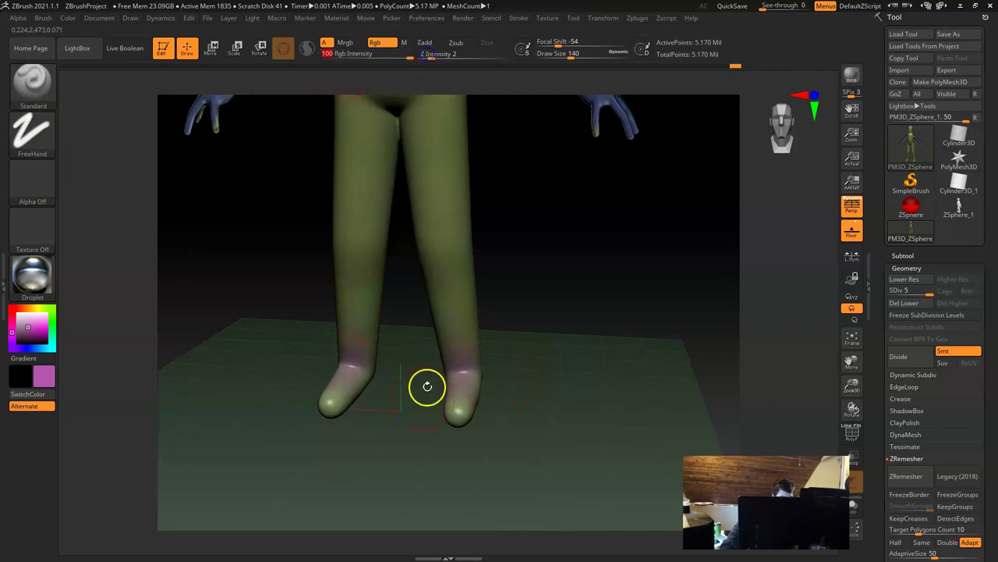
{"action": "left_click_drag", "start_coordinate": [427, 387], "coordinate": [472, 341]}
{"action": "mouse_move", "coordinate": [617, 404]}
{"action": "left_mouse_down"}
{"action": "mouse_move", "coordinate": [452, 372]}
{"action": "mouse_move", "coordinate": [464, 328]}
{"action": "mouse_move", "coordinate": [442, 375]}
{"action": "left_mouse_up"}
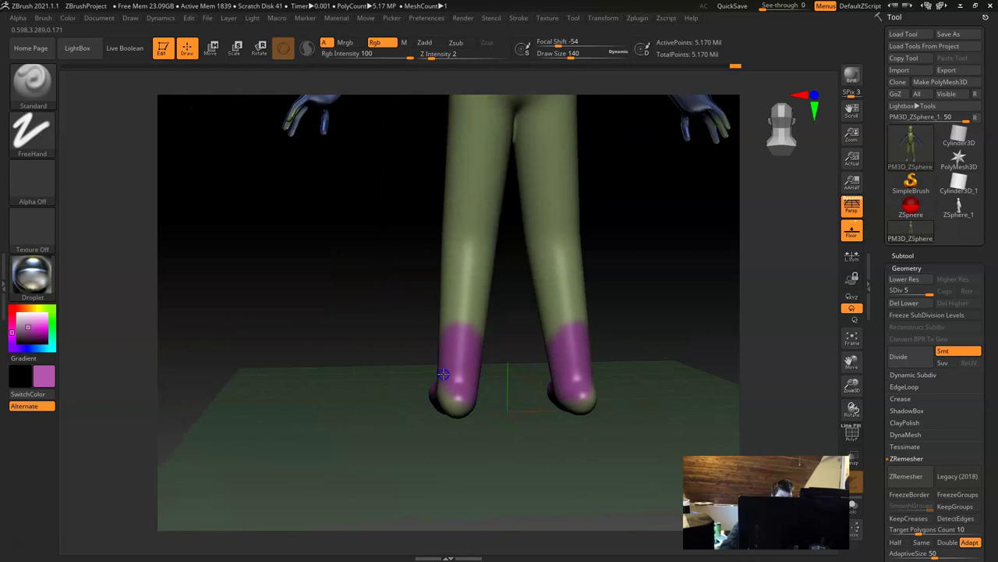
{"action": "left_click_drag", "start_coordinate": [403, 450], "coordinate": [525, 383]}
{"action": "left_click_drag", "start_coordinate": [382, 359], "coordinate": [424, 360], "text": "shift"}
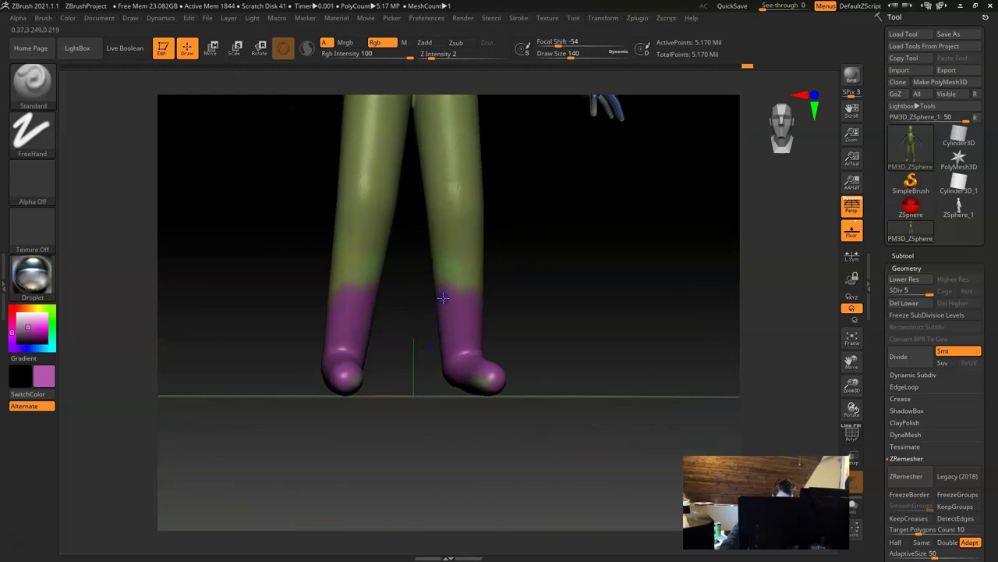
{"action": "left_click_drag", "start_coordinate": [543, 385], "coordinate": [457, 297]}
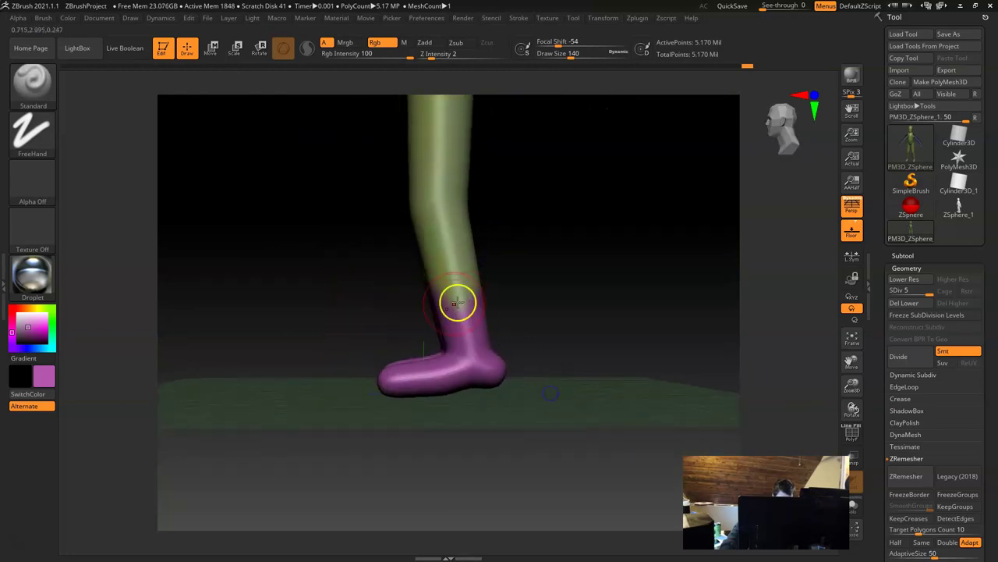
{"action": "right_click_drag", "start_coordinate": [588, 307], "coordinate": [626, 303]}
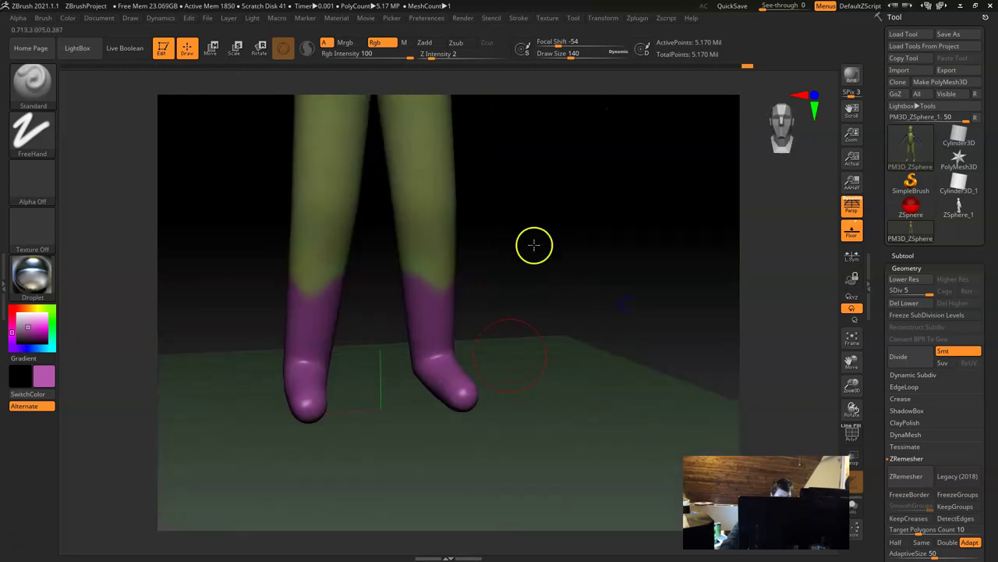
Change the current color to a pale cream
{"action": "right_click_drag", "start_coordinate": [535, 245], "coordinate": [539, 481], "text": "alt"}
{"action": "left_click_drag", "start_coordinate": [579, 452], "coordinate": [582, 457], "text": "alt"}
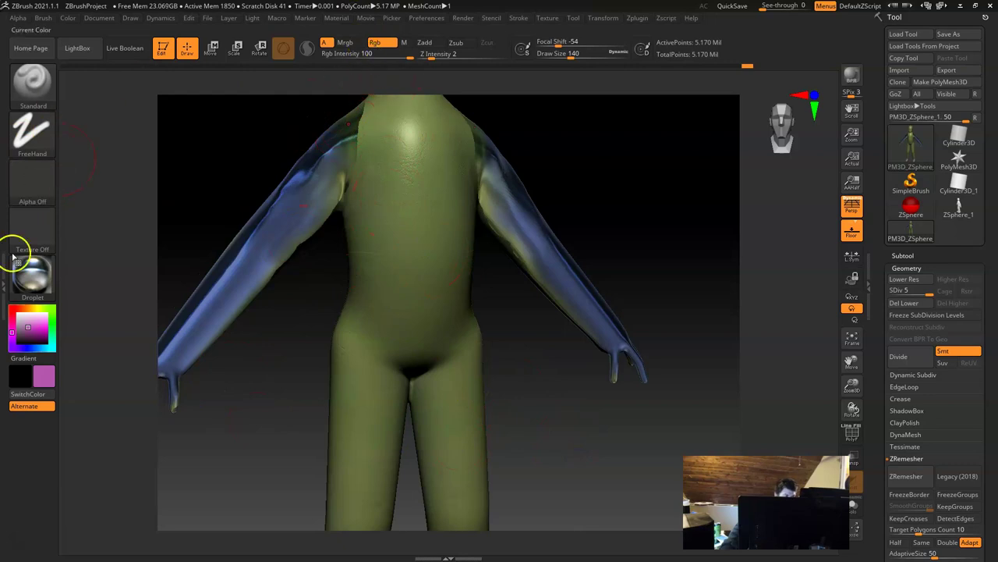
{"action": "left_click", "coordinate": [39, 308]}
{"action": "left_click", "coordinate": [31, 319]}
{"action": "left_click_drag", "start_coordinate": [31, 319], "coordinate": [29, 318]}
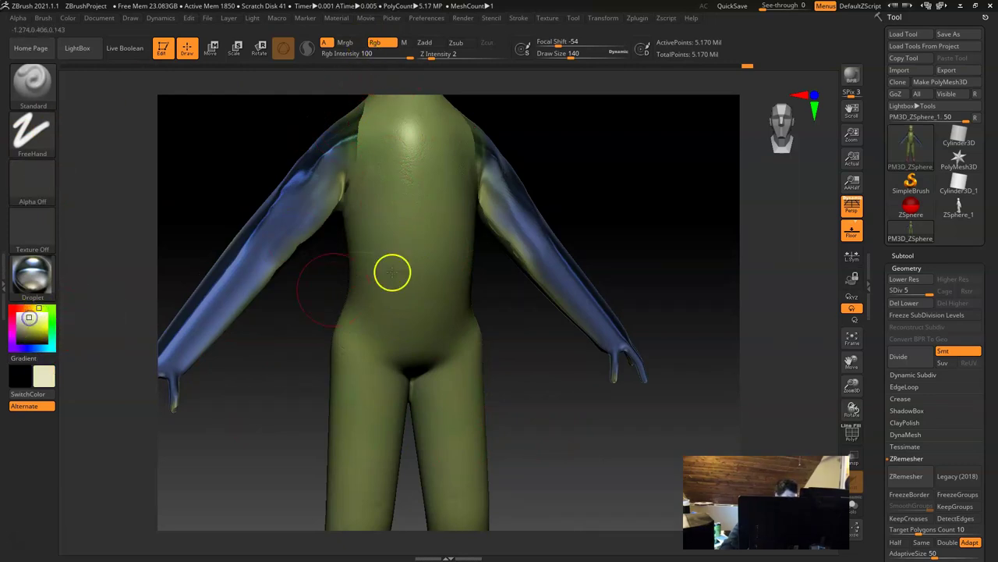
Mask the figure by cavity at Blur 2 and Intensity 100
{"action": "left_click_drag", "start_coordinate": [284, 390], "coordinate": [282, 448]}
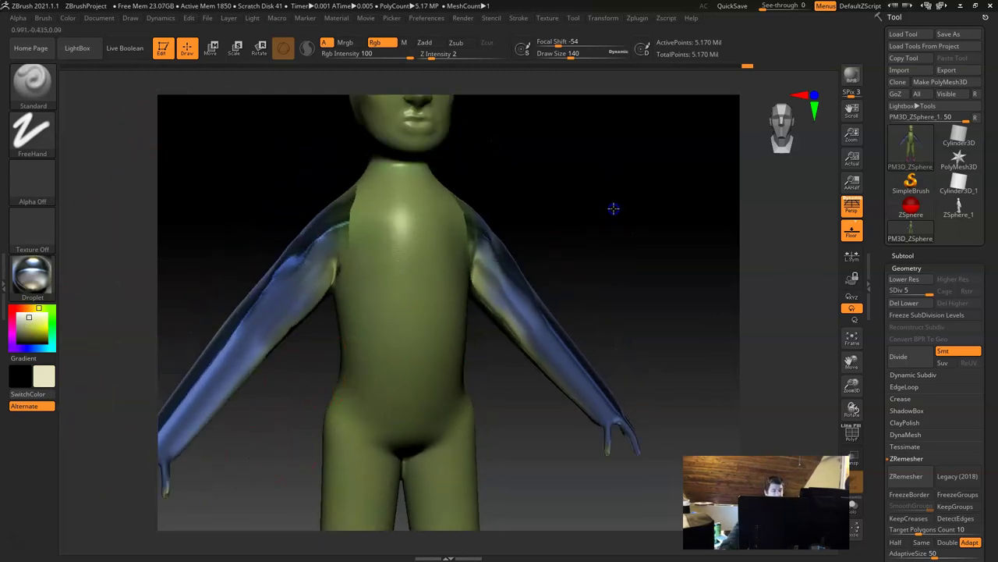
{"action": "left_click_drag", "start_coordinate": [613, 207], "coordinate": [602, 368]}
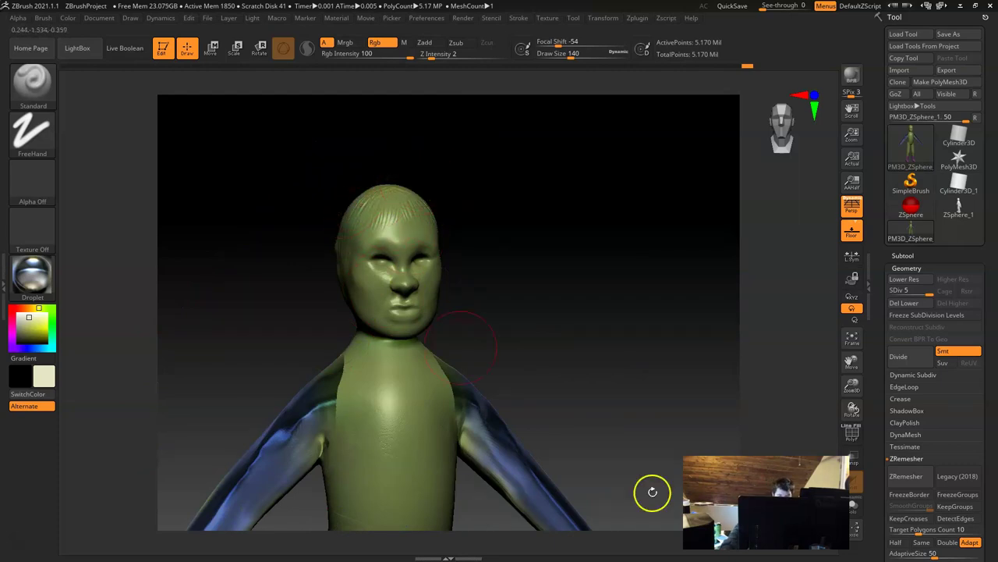
{"action": "left_click", "coordinate": [897, 268]}
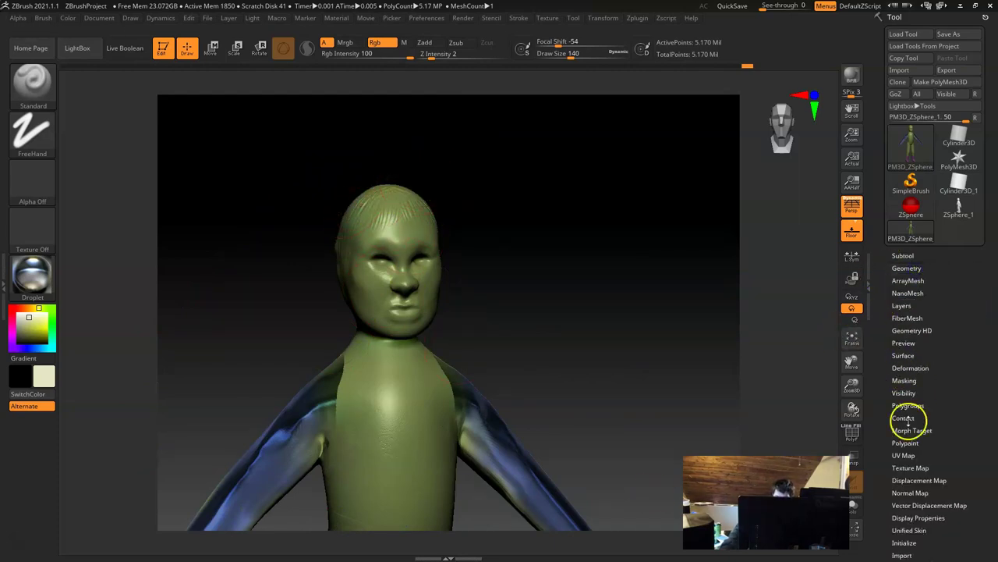
{"action": "left_click", "coordinate": [904, 381]}
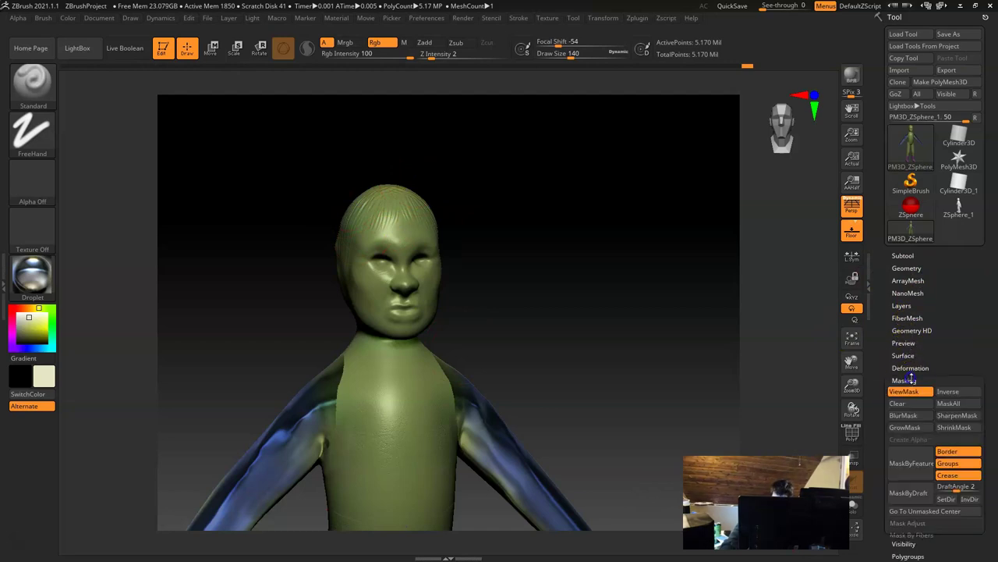
{"action": "left_click", "coordinate": [911, 492]}
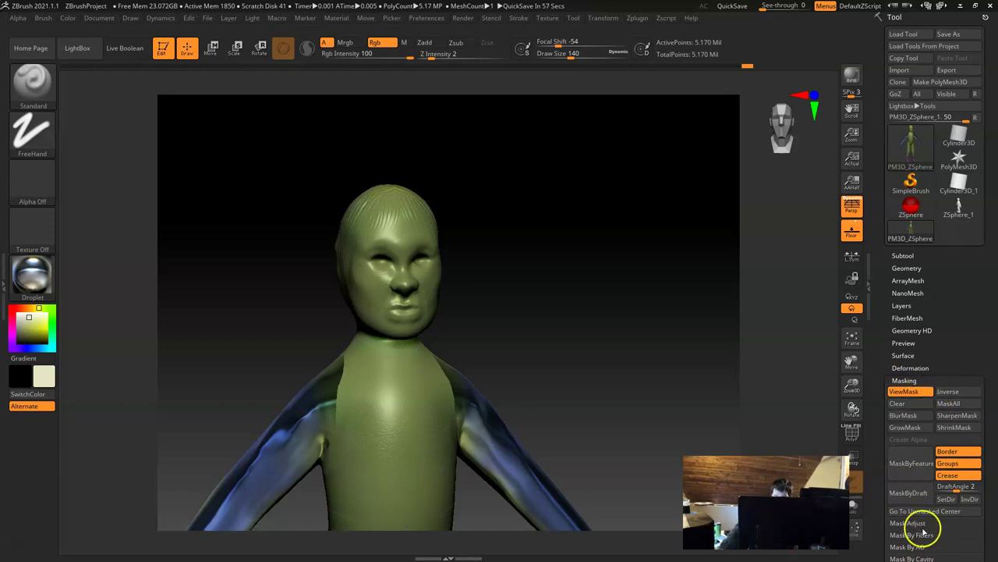
{"action": "left_click_drag", "start_coordinate": [883, 481], "coordinate": [877, 429]}
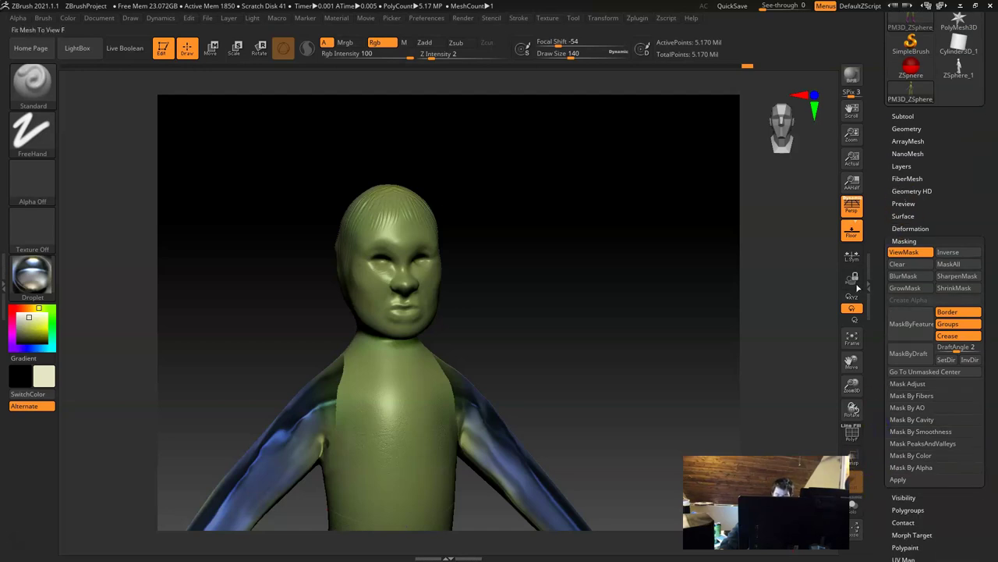
{"action": "left_click", "coordinate": [930, 420]}
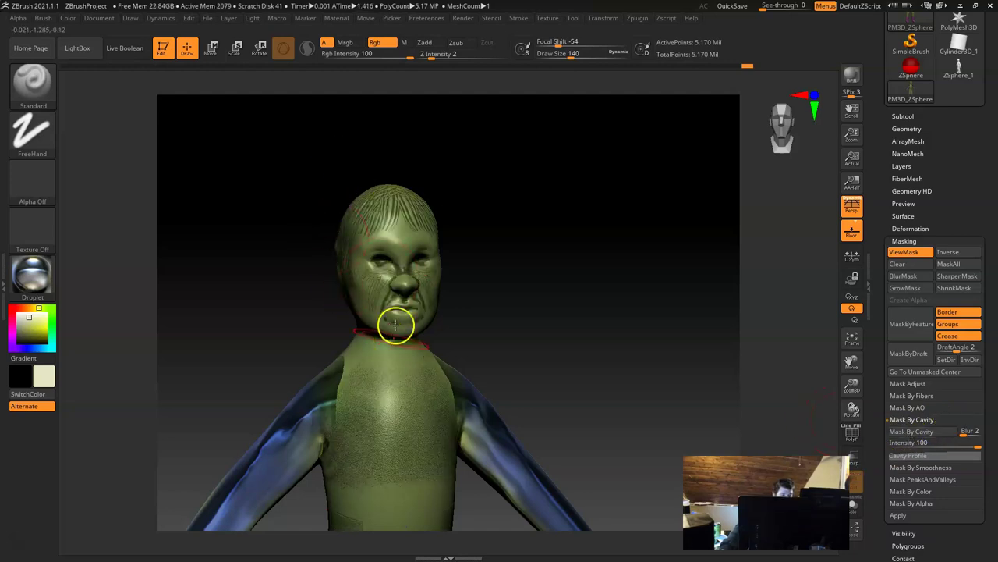
Examine the cavity mask's coverage over the torso, arm, shoulders and face
{"action": "left_click_drag", "start_coordinate": [531, 304], "coordinate": [604, 356]}
{"action": "left_click_drag", "start_coordinate": [478, 206], "coordinate": [557, 519]}
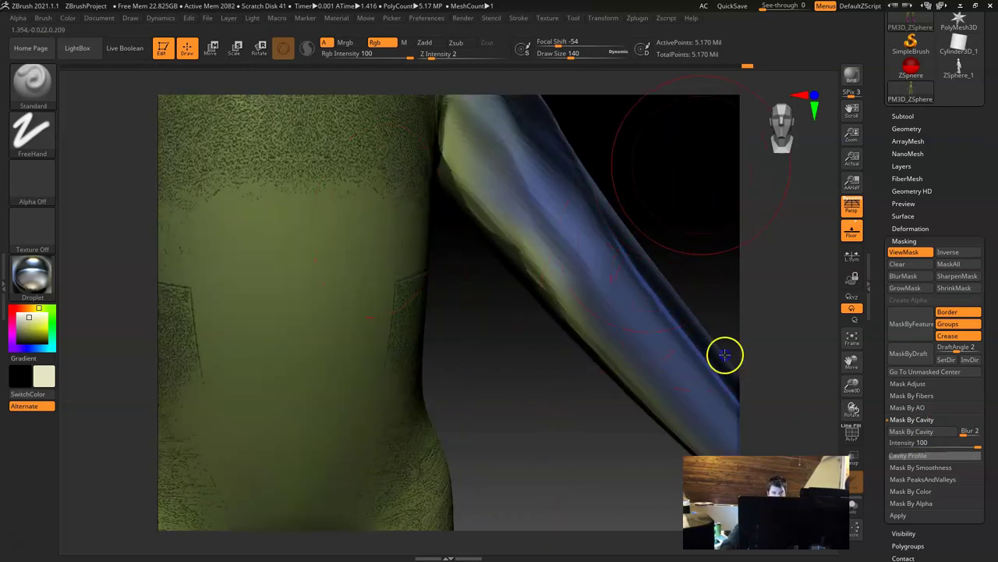
{"action": "left_click_drag", "start_coordinate": [724, 351], "coordinate": [671, 367]}
{"action": "left_click_drag", "start_coordinate": [699, 316], "coordinate": [724, 419], "text": "alt"}
{"action": "left_click_drag", "start_coordinate": [600, 168], "coordinate": [441, 206], "text": "alt"}
{"action": "left_click_drag", "start_coordinate": [653, 234], "coordinate": [582, 148], "text": "alt"}
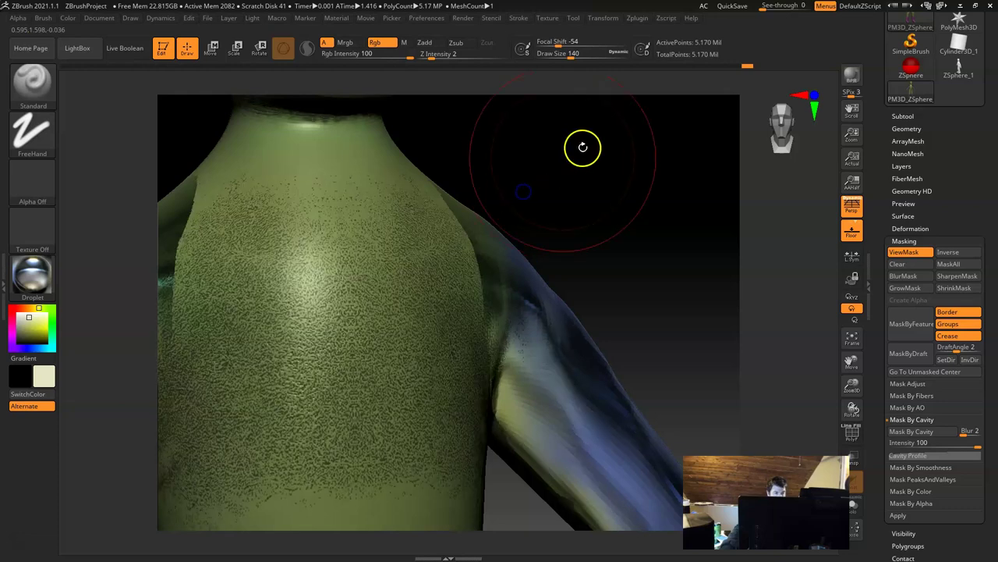
{"action": "left_click_drag", "start_coordinate": [612, 316], "coordinate": [615, 463]}
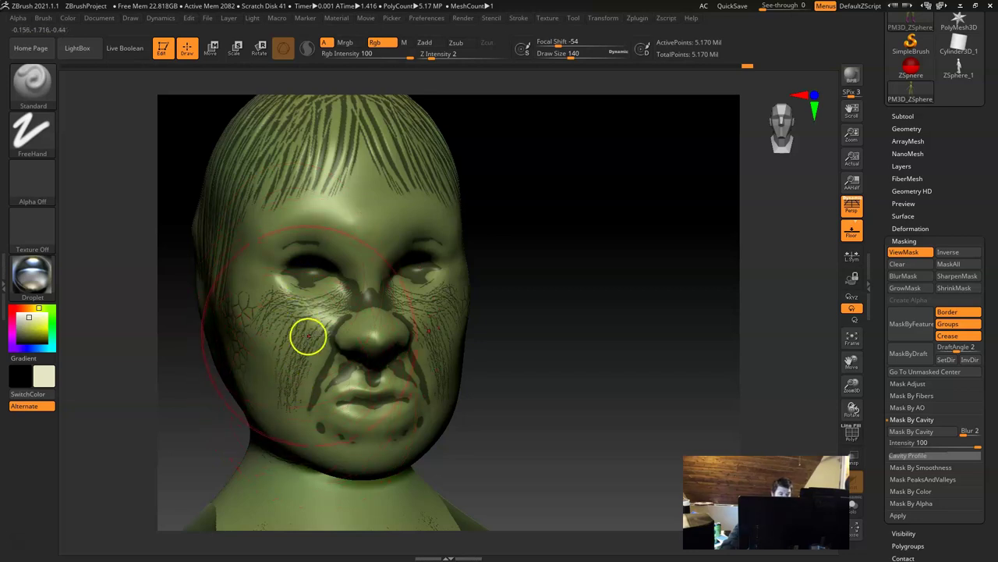
Change the current color to a very dark green and lower Rgb Intensity to 6
{"action": "left_click", "coordinate": [52, 322]}
{"action": "left_click_drag", "start_coordinate": [28, 335], "coordinate": [27, 337]}
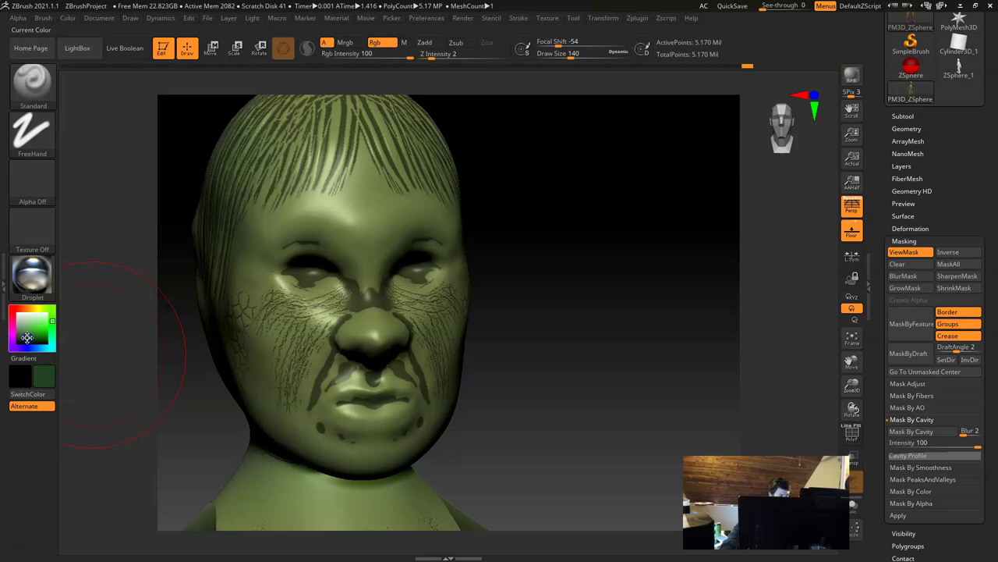
{"action": "left_click_drag", "start_coordinate": [379, 50], "coordinate": [347, 61]}
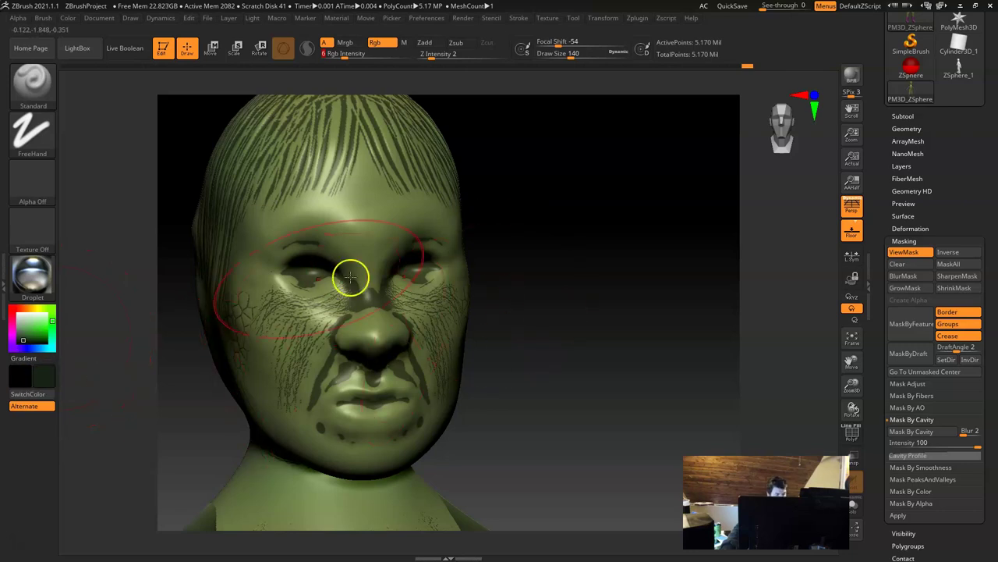
Paint the dark green into the face creases and hair grooves through the inverted cavity mask, and clear the mask
{"action": "key", "text": "ctrl"}
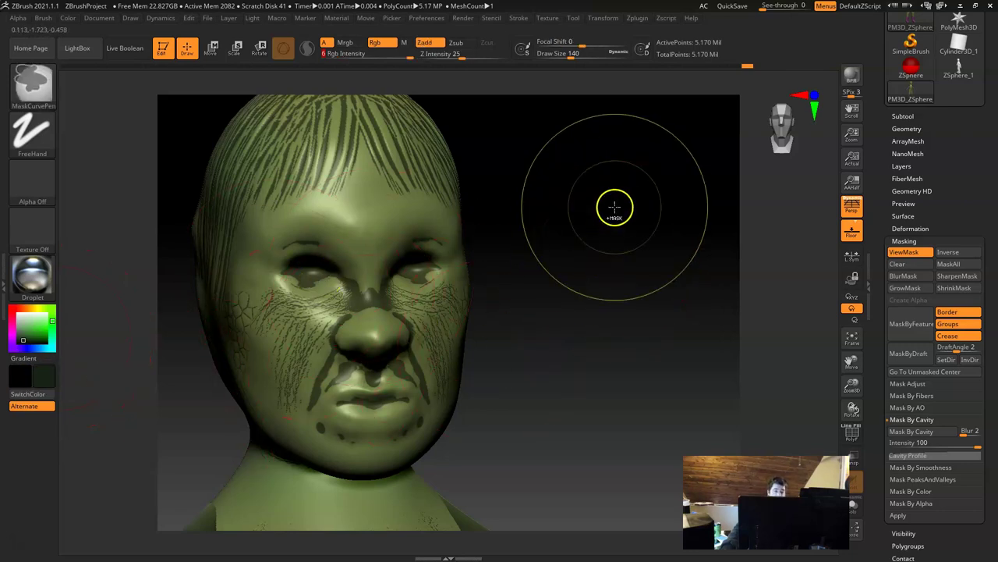
{"action": "left_click", "coordinate": [615, 206], "text": "ctrl"}
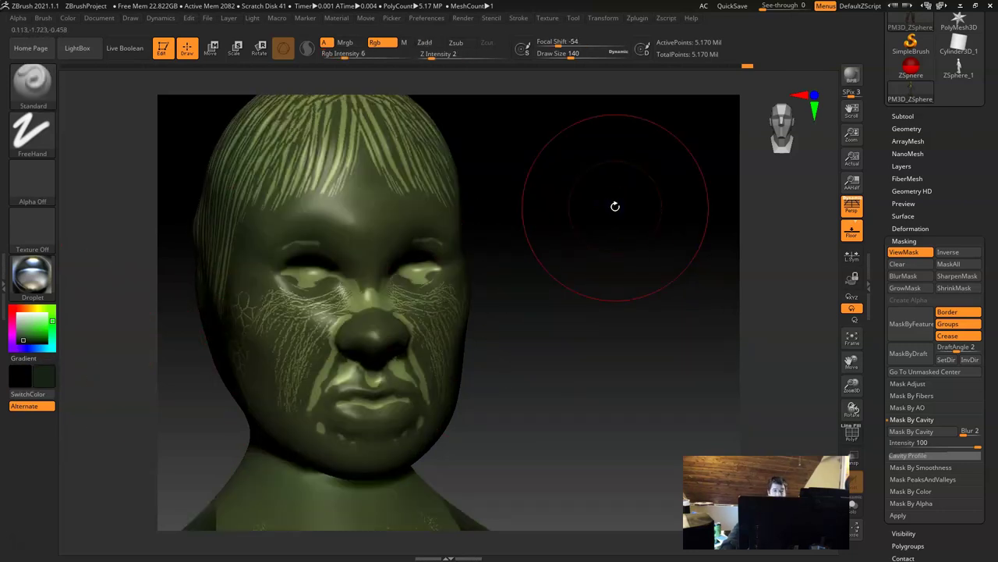
{"action": "mouse_move", "coordinate": [283, 392]}
{"action": "left_mouse_down", "text": "ctrl"}
{"action": "mouse_move", "coordinate": [336, 390]}
{"action": "mouse_move", "coordinate": [378, 441]}
{"action": "left_mouse_up", "text": "ctrl"}
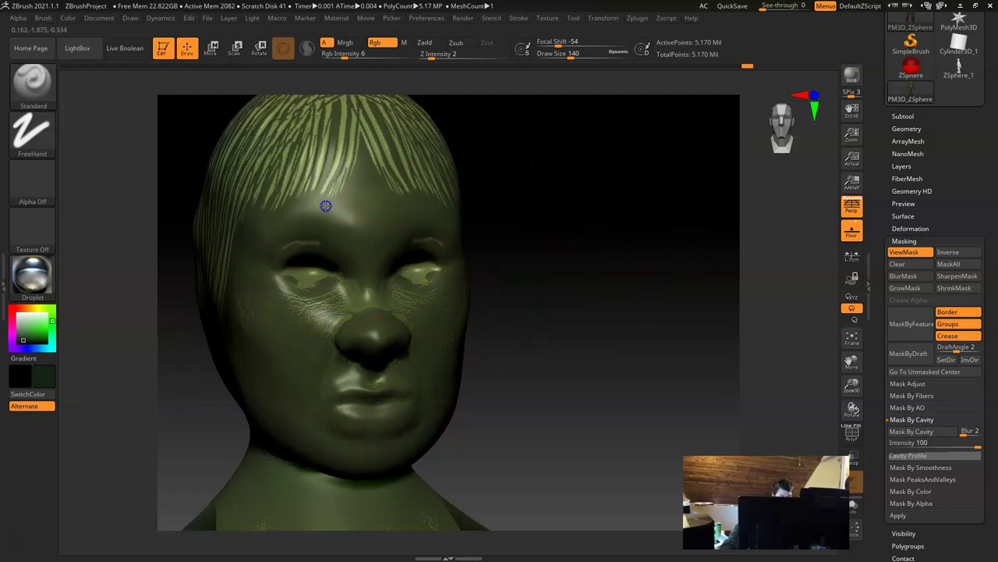
{"action": "mouse_move", "coordinate": [341, 148]}
{"action": "left_mouse_down", "text": "ctrl"}
{"action": "mouse_move", "coordinate": [260, 161]}
{"action": "mouse_move", "coordinate": [206, 138]}
{"action": "left_mouse_up", "text": "ctrl"}
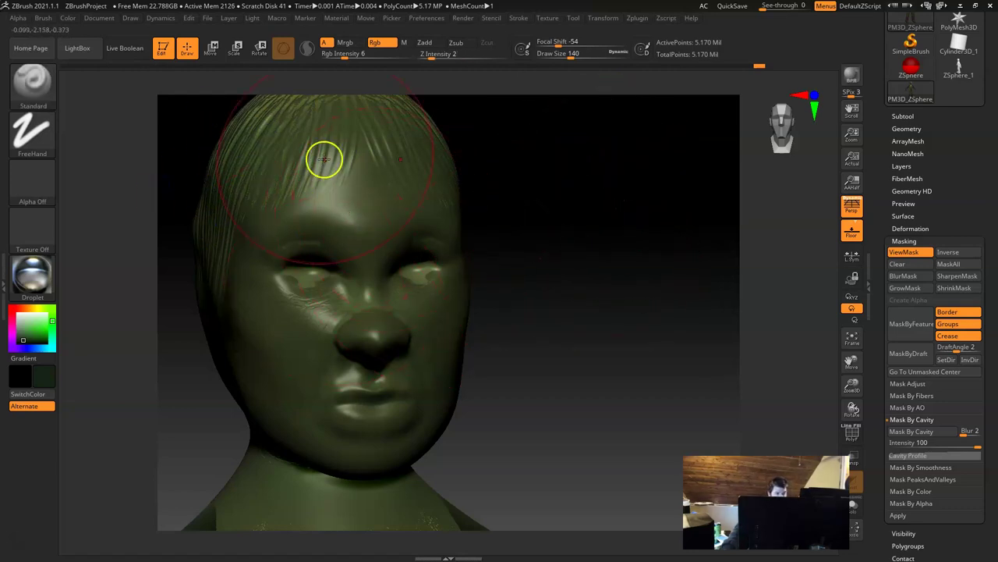
{"action": "key", "text": "ctrl"}
{"action": "left_click_drag", "start_coordinate": [589, 156], "coordinate": [665, 317], "text": "ctrl"}
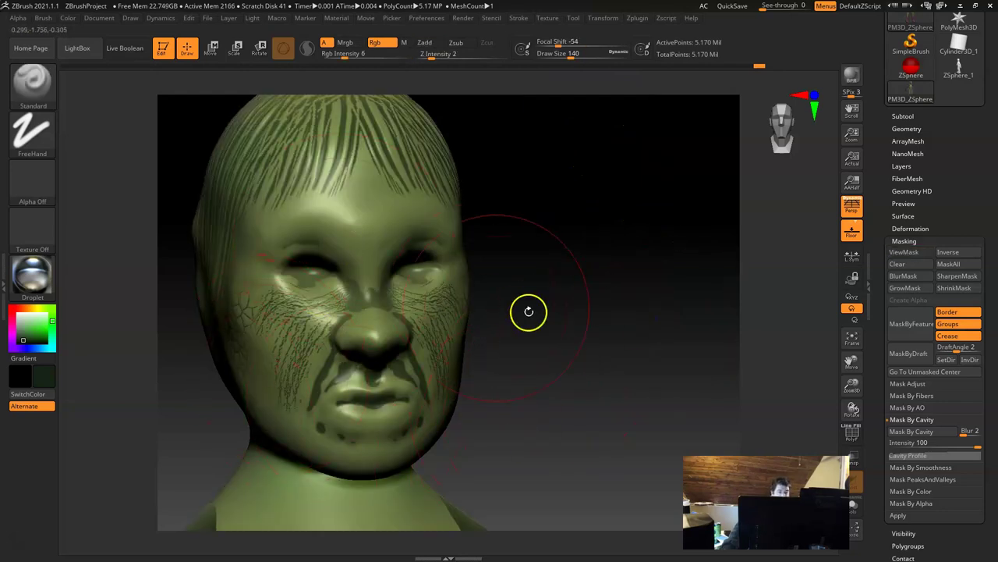
Try to smooth the painted creases on the cheek, and undo the smoothing
{"action": "mouse_move", "coordinate": [301, 333]}
{"action": "left_mouse_down", "text": "shift"}
{"action": "mouse_move", "coordinate": [321, 316]}
{"action": "mouse_move", "coordinate": [286, 361]}
{"action": "left_mouse_up", "text": "shift"}
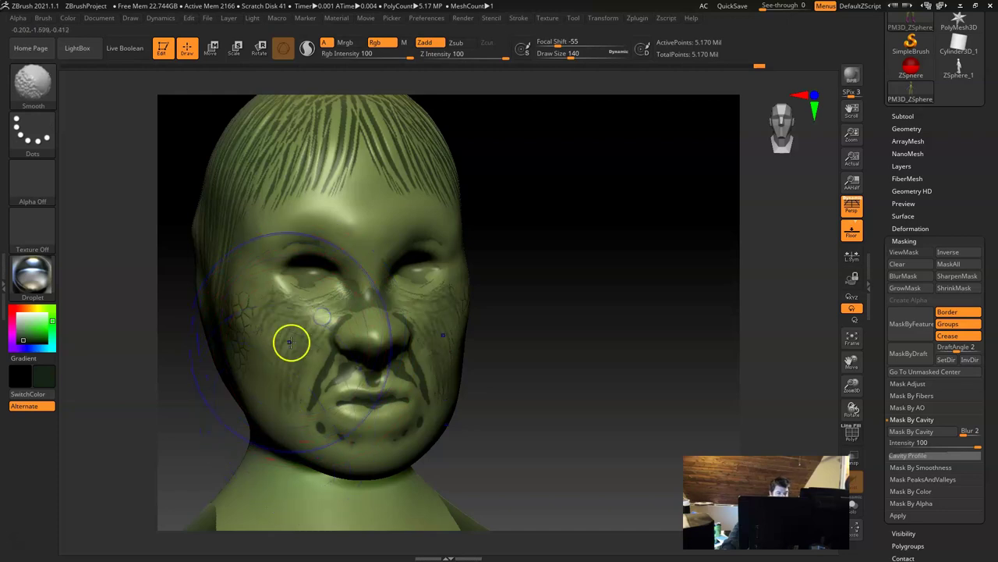
{"action": "key", "text": "ctrl+z"}
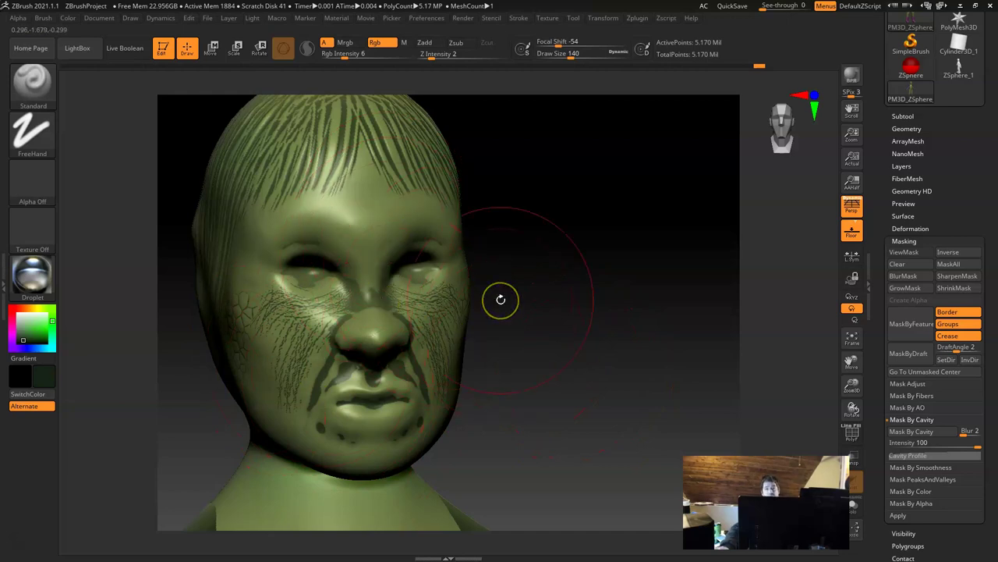
{"action": "left_click", "coordinate": [940, 441]}
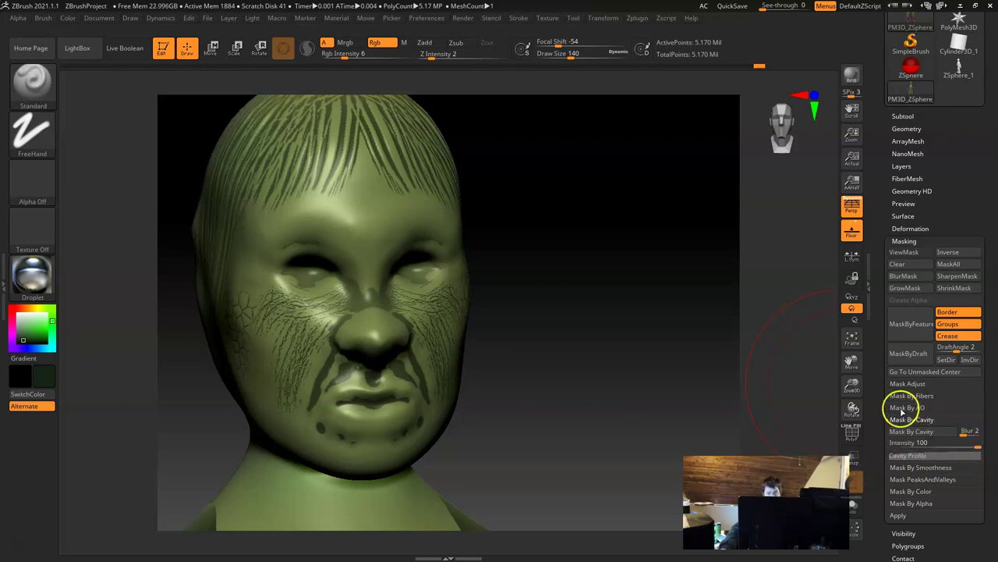
Shade the underside of the jaw, the nostrils and the eye sockets with the dark green, reducing Draw Size to 48
{"action": "mouse_move", "coordinate": [681, 376]}
{"action": "left_mouse_down"}
{"action": "mouse_move", "coordinate": [578, 330]}
{"action": "mouse_move", "coordinate": [595, 307]}
{"action": "mouse_move", "coordinate": [590, 396]}
{"action": "mouse_move", "coordinate": [584, 354]}
{"action": "mouse_move", "coordinate": [626, 310]}
{"action": "mouse_move", "coordinate": [574, 315]}
{"action": "left_mouse_up"}
{"action": "mouse_move", "coordinate": [408, 360]}
{"action": "left_mouse_down"}
{"action": "mouse_move", "coordinate": [338, 377]}
{"action": "mouse_move", "coordinate": [397, 410]}
{"action": "mouse_move", "coordinate": [374, 355]}
{"action": "mouse_move", "coordinate": [384, 317]}
{"action": "left_mouse_up"}
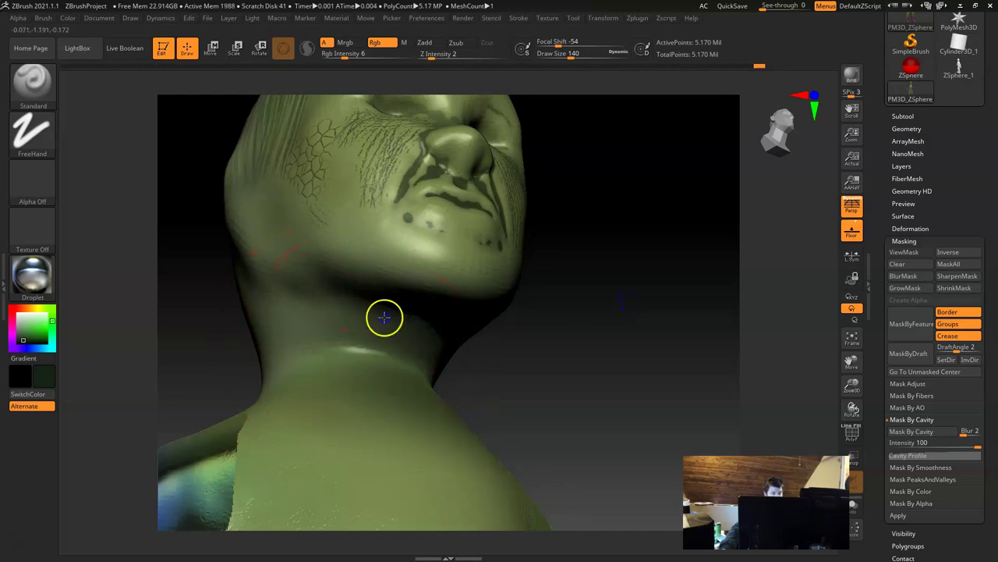
{"action": "mouse_move", "coordinate": [616, 351]}
{"action": "left_mouse_down"}
{"action": "mouse_move", "coordinate": [533, 298]}
{"action": "mouse_move", "coordinate": [434, 172]}
{"action": "mouse_move", "coordinate": [403, 151]}
{"action": "left_mouse_up"}
{"action": "right_click", "coordinate": [434, 172]}
{"action": "left_click", "coordinate": [421, 172]}
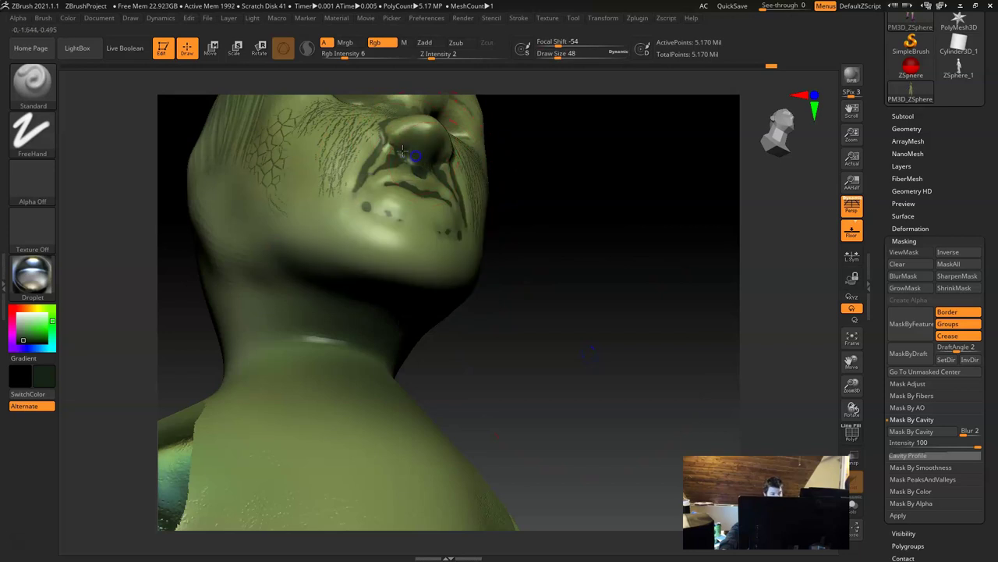
{"action": "left_click_drag", "start_coordinate": [542, 224], "coordinate": [567, 359], "text": "alt"}
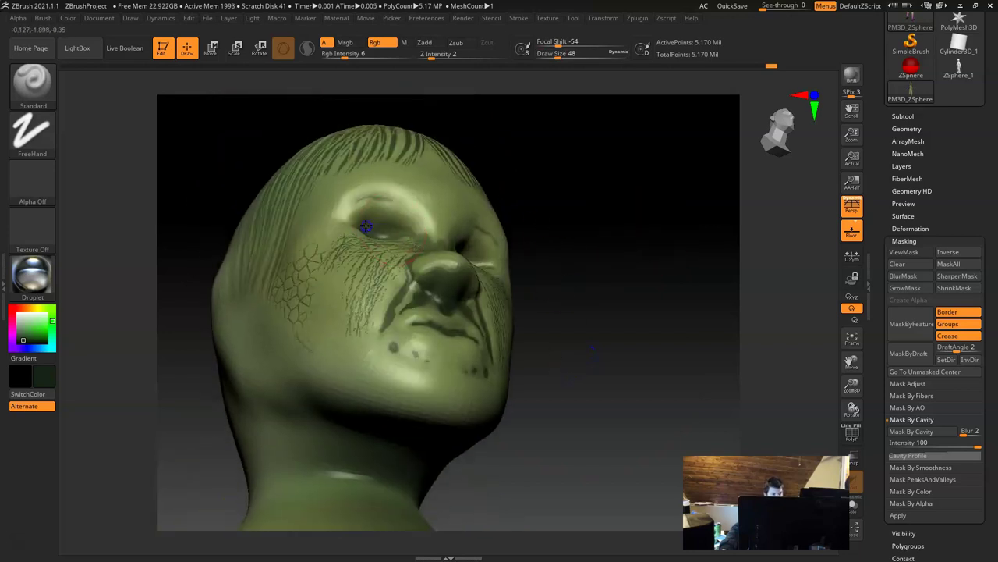
{"action": "left_click_drag", "start_coordinate": [366, 226], "coordinate": [383, 227]}
{"action": "left_click_drag", "start_coordinate": [477, 236], "coordinate": [492, 230]}
Raise Draw Size to 81 and softly shade the neck and hips with the dark green
{"action": "mouse_move", "coordinate": [640, 342]}
{"action": "left_mouse_down"}
{"action": "mouse_move", "coordinate": [460, 340]}
{"action": "mouse_move", "coordinate": [581, 364]}
{"action": "mouse_move", "coordinate": [403, 343]}
{"action": "mouse_move", "coordinate": [413, 343]}
{"action": "mouse_move", "coordinate": [416, 378]}
{"action": "left_mouse_up"}
{"action": "key", "text": "space"}
{"action": "left_click", "coordinate": [417, 346]}
{"action": "mouse_move", "coordinate": [401, 479]}
{"action": "left_mouse_down"}
{"action": "mouse_move", "coordinate": [506, 395]}
{"action": "mouse_move", "coordinate": [693, 200]}
{"action": "mouse_move", "coordinate": [549, 205]}
{"action": "mouse_move", "coordinate": [461, 367]}
{"action": "left_mouse_up"}
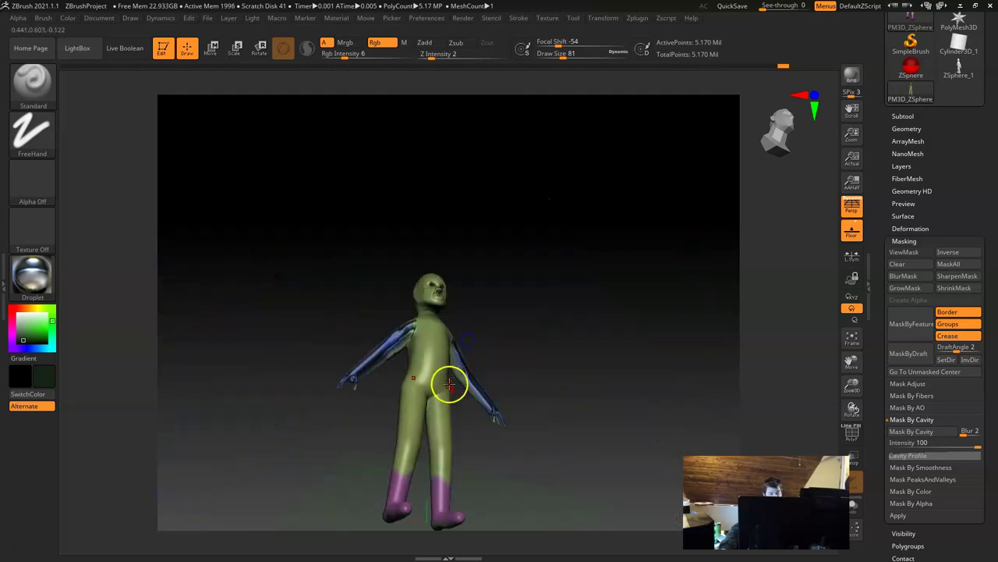
{"action": "left_click_drag", "start_coordinate": [497, 319], "coordinate": [586, 308]}
{"action": "left_click_drag", "start_coordinate": [354, 200], "coordinate": [402, 263]}
{"action": "left_click_drag", "start_coordinate": [636, 322], "coordinate": [505, 332]}
{"action": "left_click_drag", "start_coordinate": [550, 368], "coordinate": [478, 357]}
Set Draw Size to 51, faintly shade the sides of the head in dark green, and undo the last stroke
{"action": "key", "text": "space"}
{"action": "mouse_move", "coordinate": [419, 332]}
{"action": "left_mouse_down"}
{"action": "mouse_move", "coordinate": [392, 331]}
{"action": "mouse_move", "coordinate": [342, 354]}
{"action": "left_mouse_up"}
{"action": "key", "text": "space"}
{"action": "mouse_move", "coordinate": [571, 359]}
{"action": "left_mouse_down"}
{"action": "mouse_move", "coordinate": [582, 354]}
{"action": "mouse_move", "coordinate": [567, 361]}
{"action": "mouse_move", "coordinate": [567, 339]}
{"action": "mouse_move", "coordinate": [595, 291]}
{"action": "mouse_move", "coordinate": [532, 352]}
{"action": "mouse_move", "coordinate": [256, 373]}
{"action": "left_mouse_up"}
{"action": "left_click_drag", "start_coordinate": [578, 396], "coordinate": [570, 347]}
{"action": "key", "text": "ctrl+z"}
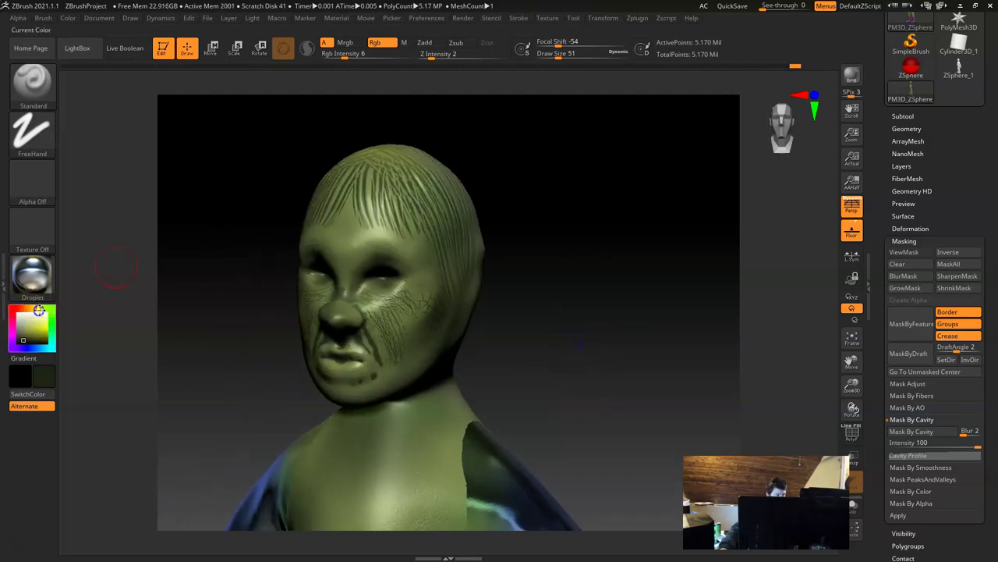
Change the current color to a pale cream, set Draw Size to 81 and softly lighten the forehead and front hair
{"action": "left_click_drag", "start_coordinate": [616, 301], "coordinate": [321, 327]}
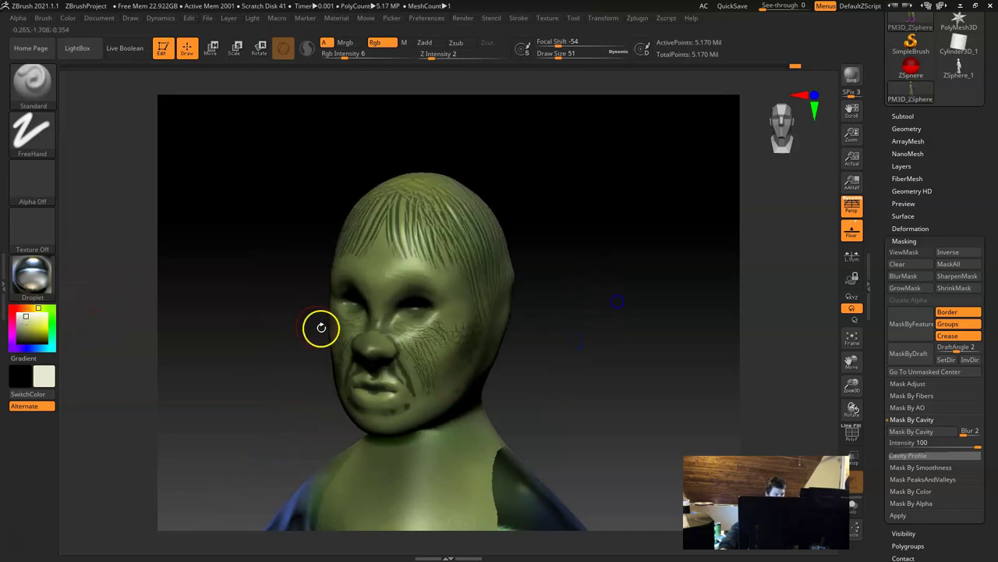
{"action": "key", "text": "space"}
{"action": "left_click_drag", "start_coordinate": [425, 264], "coordinate": [433, 264]}
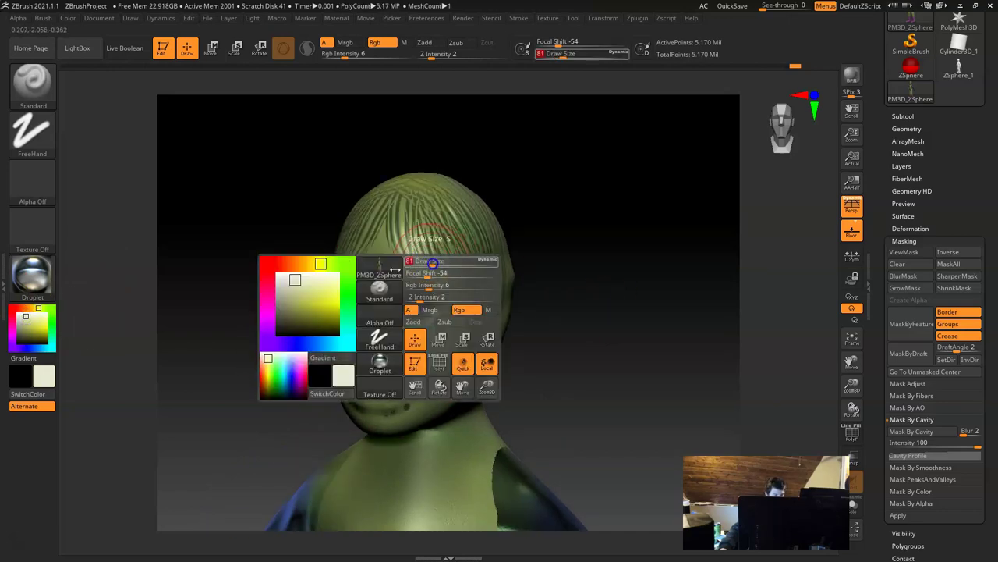
{"action": "left_click_drag", "start_coordinate": [375, 253], "coordinate": [405, 189]}
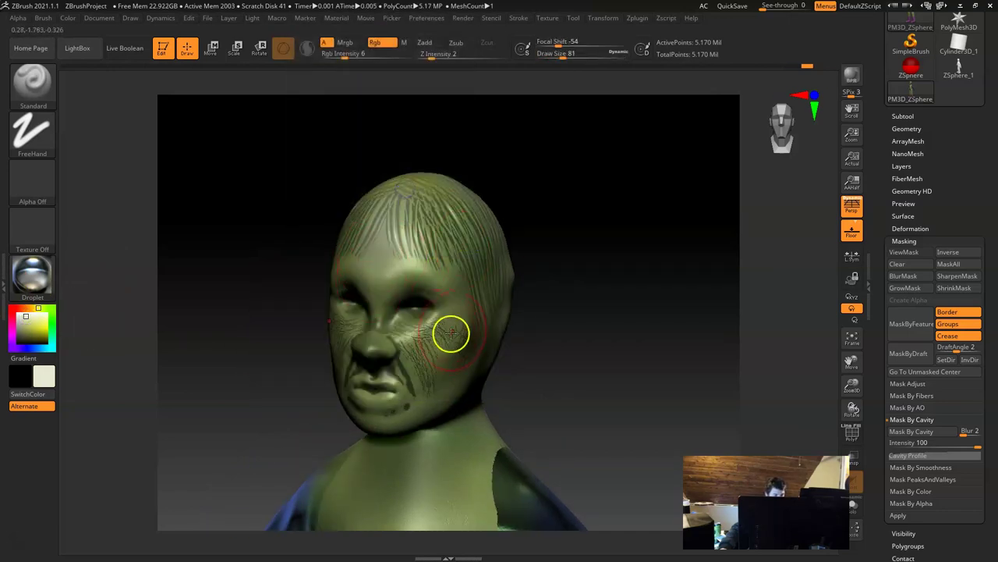
Set Draw Size to 40 and Focal Shift to -30, and add a faint cream highlight along the nose bridge
{"action": "mouse_move", "coordinate": [597, 317]}
{"action": "left_mouse_down"}
{"action": "mouse_move", "coordinate": [487, 324]}
{"action": "mouse_move", "coordinate": [507, 324]}
{"action": "mouse_move", "coordinate": [503, 314]}
{"action": "left_mouse_up"}
{"action": "key", "text": "space"}
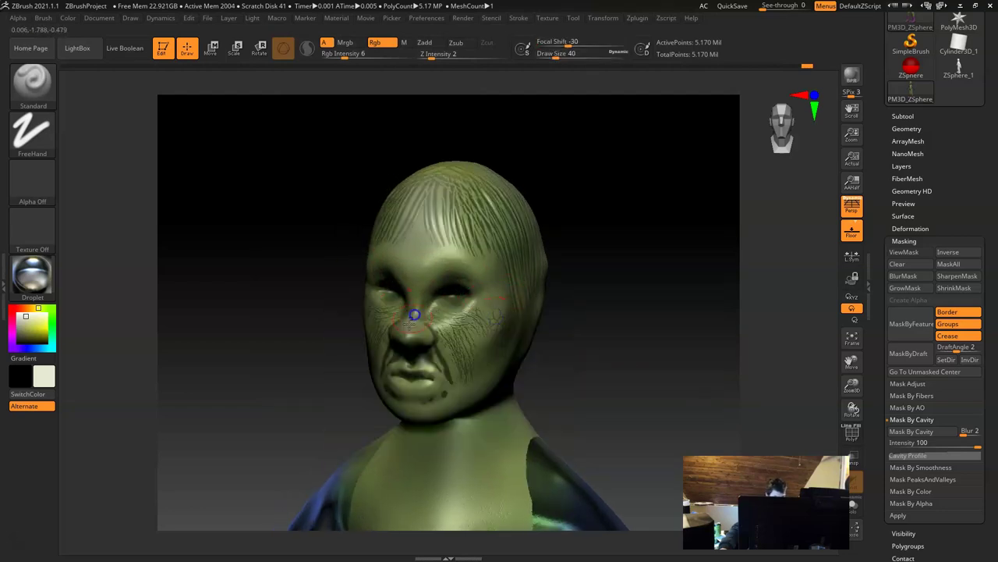
{"action": "left_click_drag", "start_coordinate": [647, 287], "coordinate": [411, 376]}
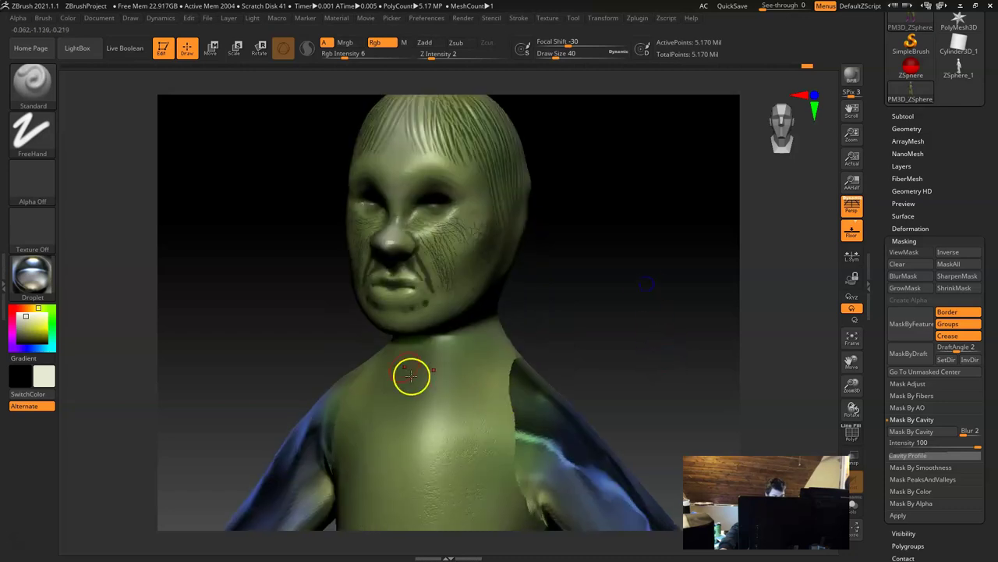
Set Z Intensity to 3, Rgb Intensity to 3 and Draw Size to 149, and faintly lighten the chest with cream
{"action": "key", "text": "space"}
{"action": "left_click_drag", "start_coordinate": [390, 420], "coordinate": [416, 420]}
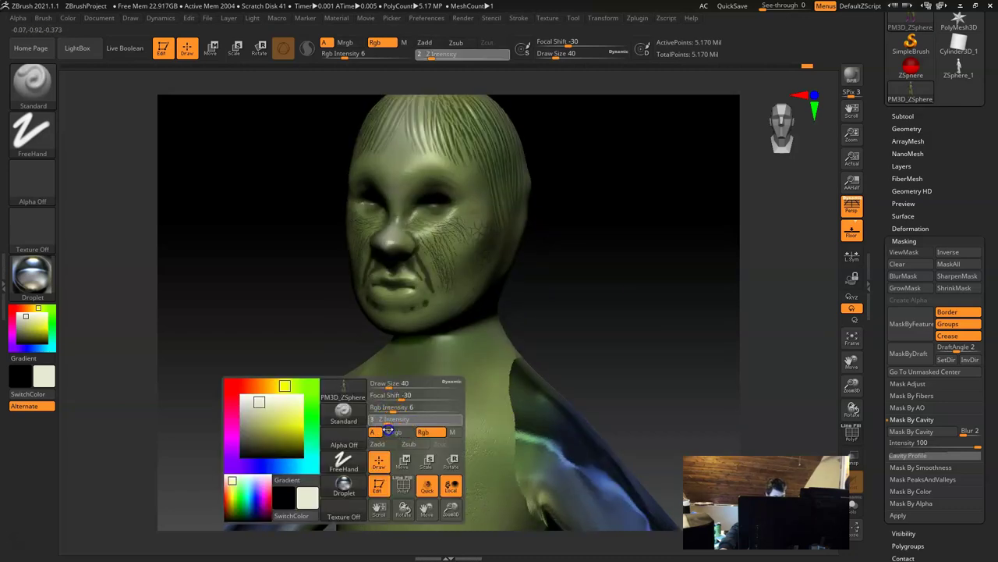
{"action": "key", "text": "space"}
{"action": "mouse_move", "coordinate": [390, 410]}
{"action": "left_mouse_down"}
{"action": "mouse_move", "coordinate": [381, 408]}
{"action": "mouse_move", "coordinate": [399, 386]}
{"action": "left_mouse_up"}
{"action": "mouse_move", "coordinate": [422, 481]}
{"action": "left_mouse_down"}
{"action": "mouse_move", "coordinate": [430, 446]}
{"action": "mouse_move", "coordinate": [379, 427]}
{"action": "left_mouse_up"}
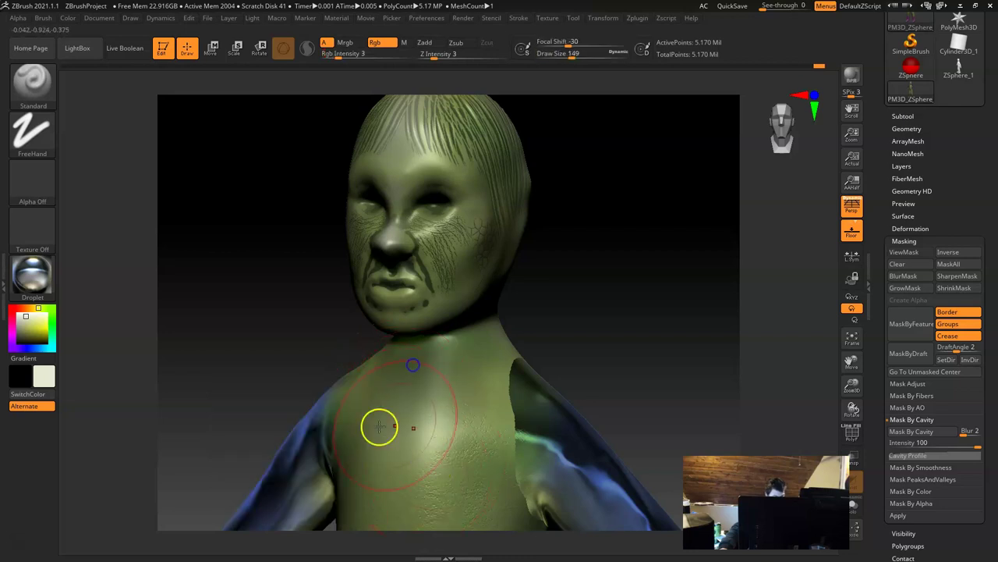
Import class13Cone.png from the siteImages folder as a texture
{"action": "left_click_drag", "start_coordinate": [649, 239], "coordinate": [597, 401]}
{"action": "left_click_drag", "start_coordinate": [611, 196], "coordinate": [525, 187], "text": "alt"}
{"action": "mouse_move", "coordinate": [560, 302]}
{"action": "left_mouse_down"}
{"action": "mouse_move", "coordinate": [551, 272]}
{"action": "mouse_move", "coordinate": [575, 294]}
{"action": "left_mouse_up"}
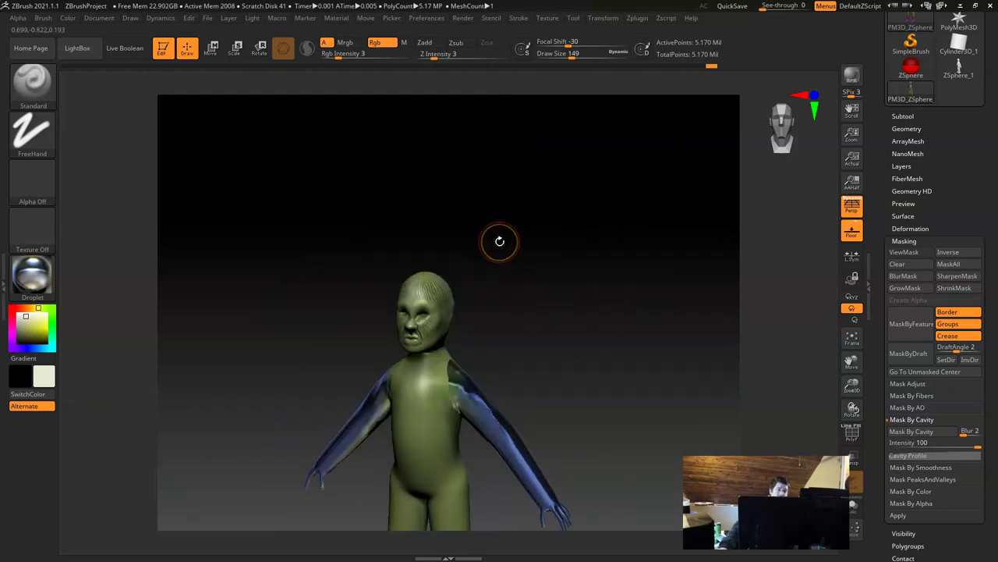
{"action": "left_click_drag", "start_coordinate": [546, 223], "coordinate": [589, 333]}
{"action": "right_click_drag", "start_coordinate": [589, 334], "coordinate": [624, 355], "text": "ctrl"}
{"action": "right_click_drag", "start_coordinate": [671, 291], "coordinate": [644, 245], "text": "ctrl"}
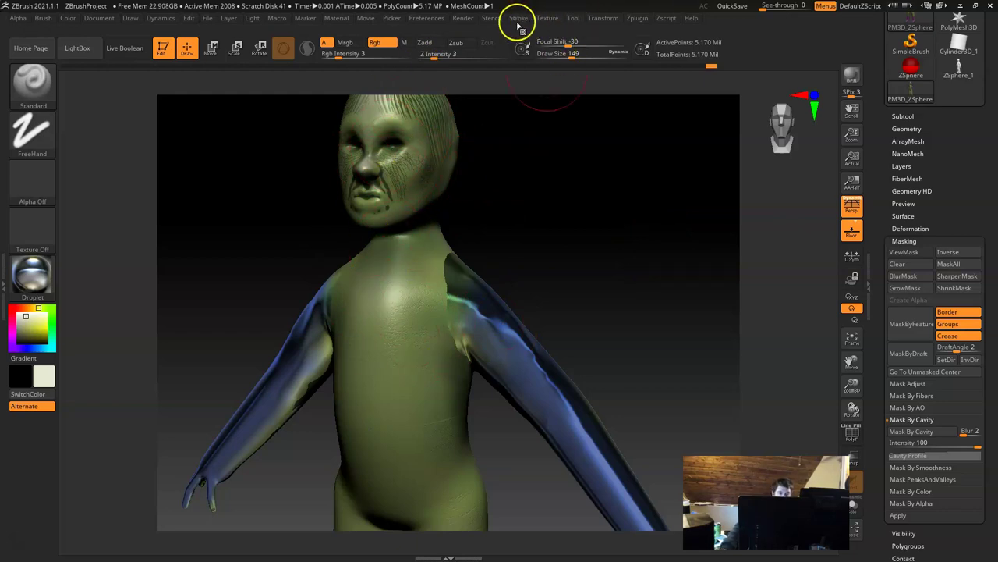
{"action": "left_click", "coordinate": [557, 19]}
{"action": "left_click", "coordinate": [565, 84]}
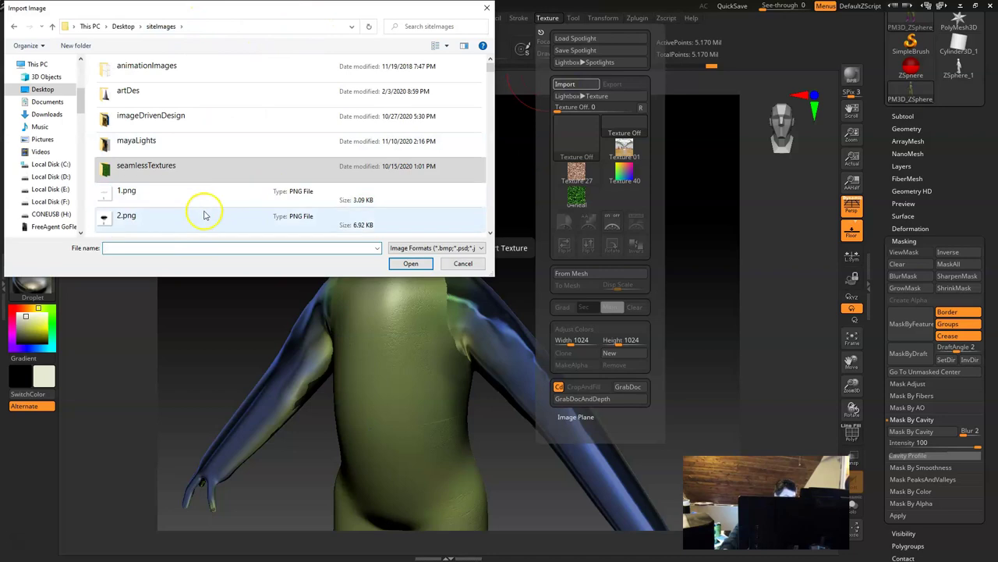
{"action": "scroll", "coordinate": [218, 188], "scroll_direction": "down", "scroll_amount": 5}
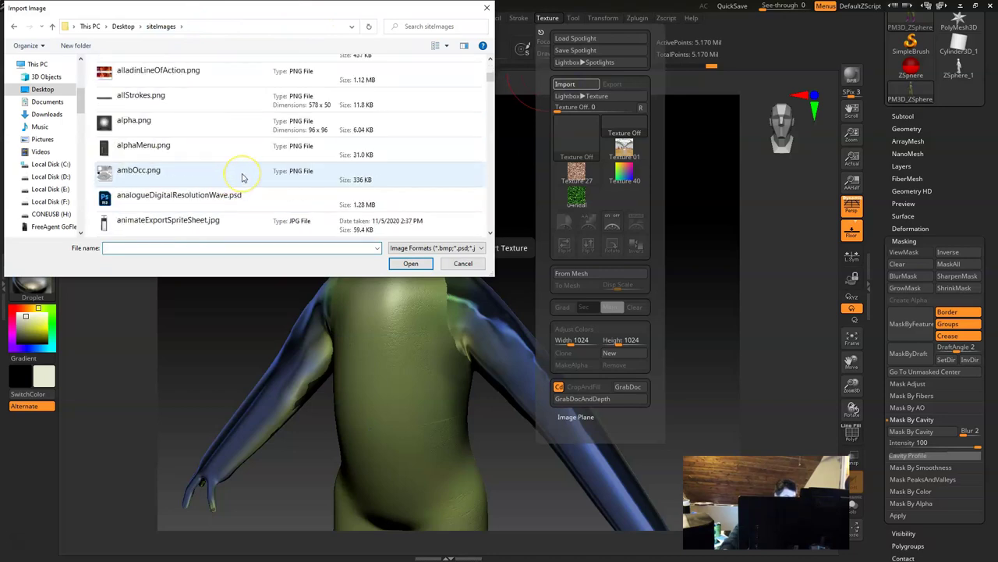
{"action": "scroll", "coordinate": [242, 177], "scroll_direction": "down", "scroll_amount": 8}
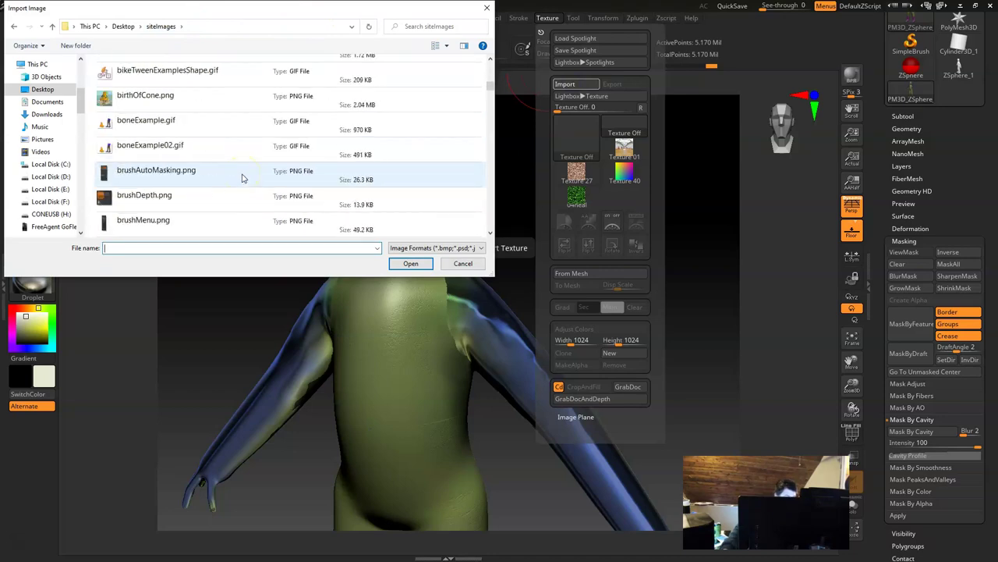
{"action": "scroll", "coordinate": [242, 178], "scroll_direction": "down", "scroll_amount": 4}
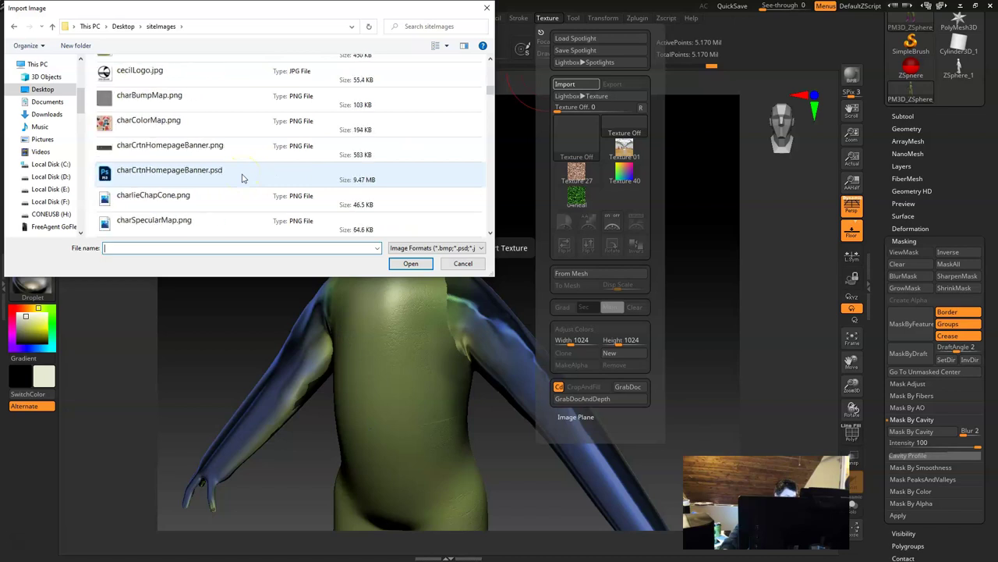
{"action": "scroll", "coordinate": [242, 178], "scroll_direction": "down", "scroll_amount": 3}
{"action": "scroll", "coordinate": [242, 177], "scroll_direction": "down", "scroll_amount": 5}
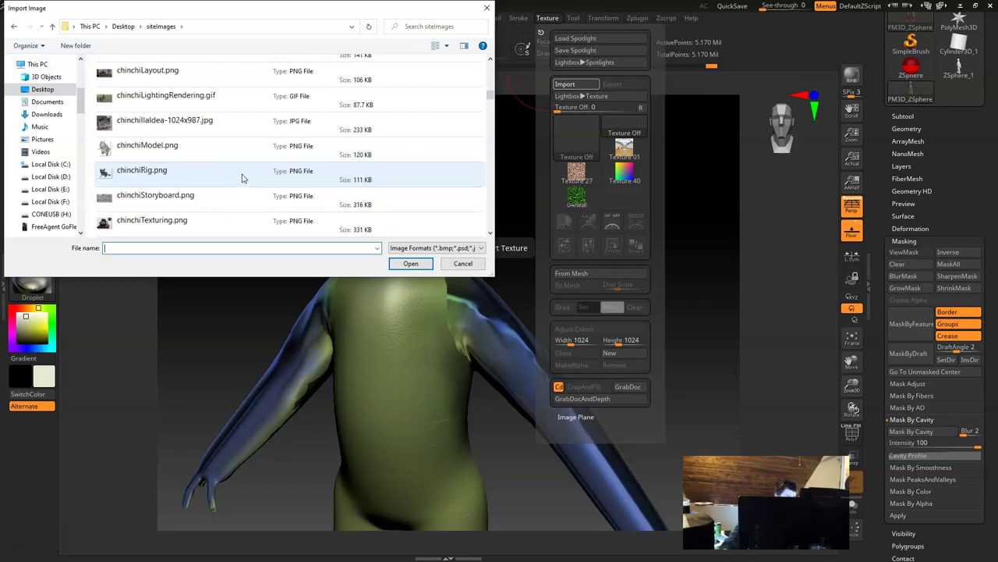
{"action": "scroll", "coordinate": [241, 178], "scroll_direction": "up", "scroll_amount": 1}
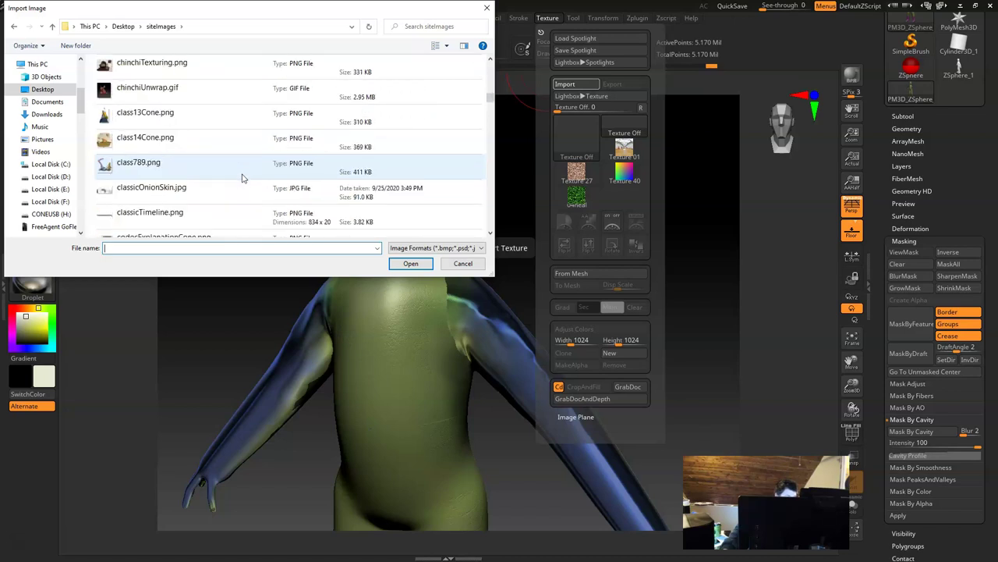
{"action": "left_click", "coordinate": [216, 120]}
{"action": "left_click", "coordinate": [412, 264]}
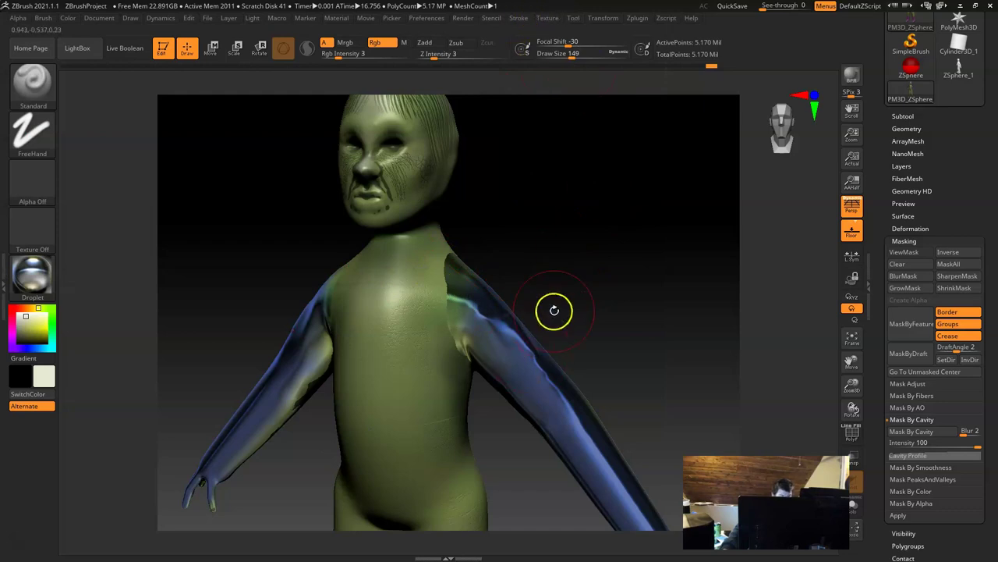
Turn on Spotlight, slightly enlarge its wood-chip image and fade it in over the model, with class13Cone selected as the current texture
{"action": "key", "text": "shift+z"}
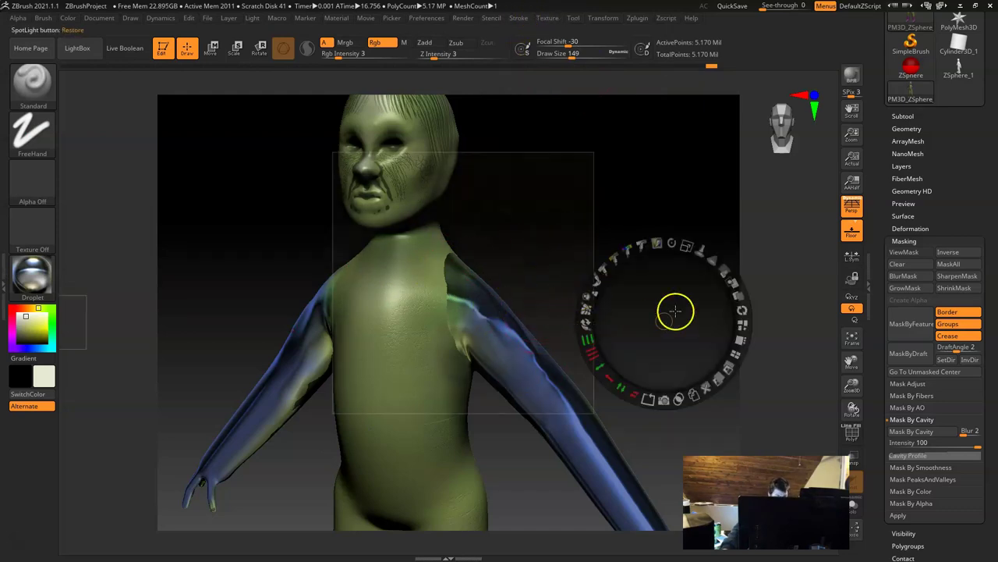
{"action": "left_click", "coordinate": [687, 248]}
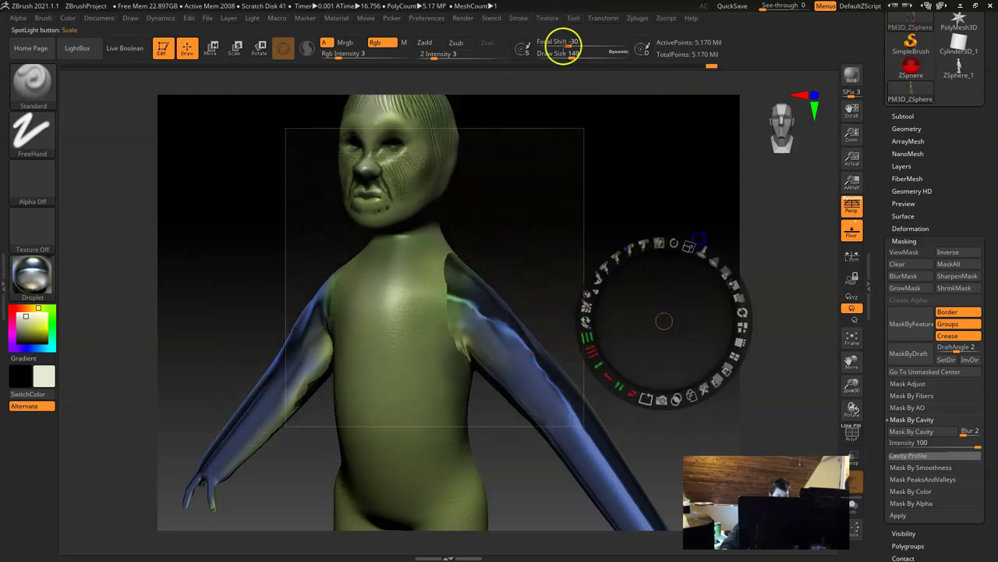
{"action": "left_click", "coordinate": [554, 18]}
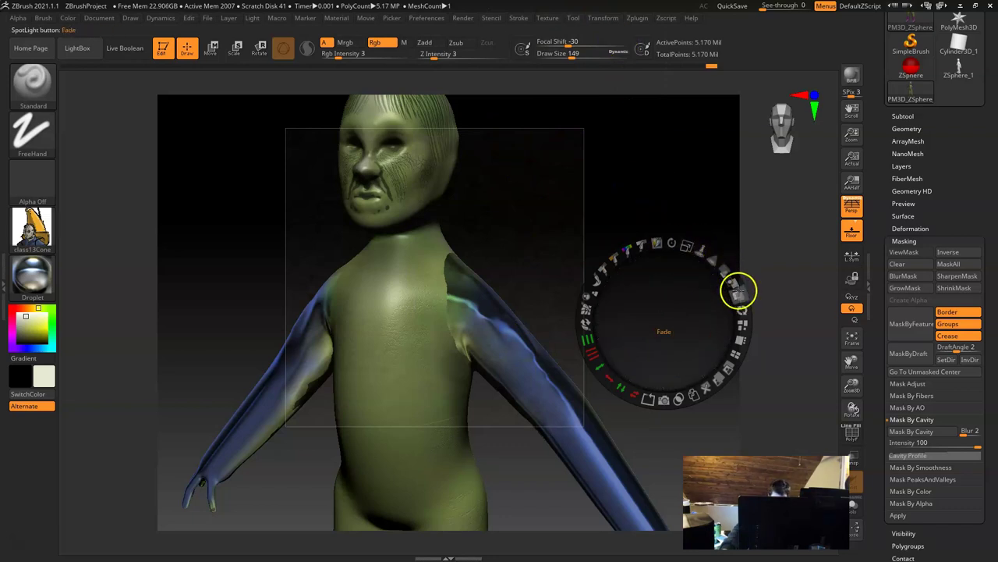
{"action": "mouse_move", "coordinate": [723, 269]}
{"action": "left_mouse_down"}
{"action": "mouse_move", "coordinate": [734, 351]}
{"action": "mouse_move", "coordinate": [594, 301]}
{"action": "mouse_move", "coordinate": [730, 281]}
{"action": "left_mouse_up"}
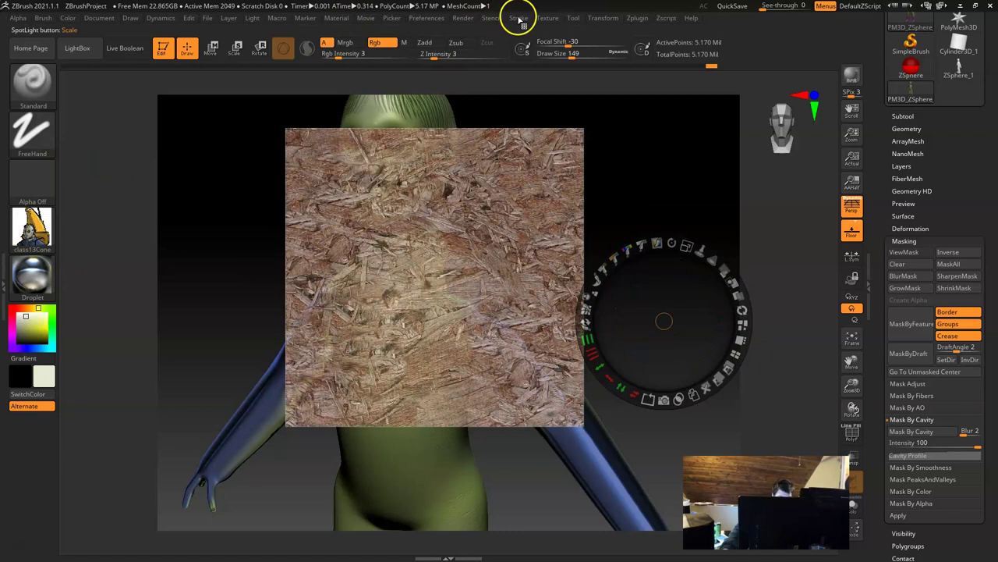
{"action": "left_click", "coordinate": [549, 17]}
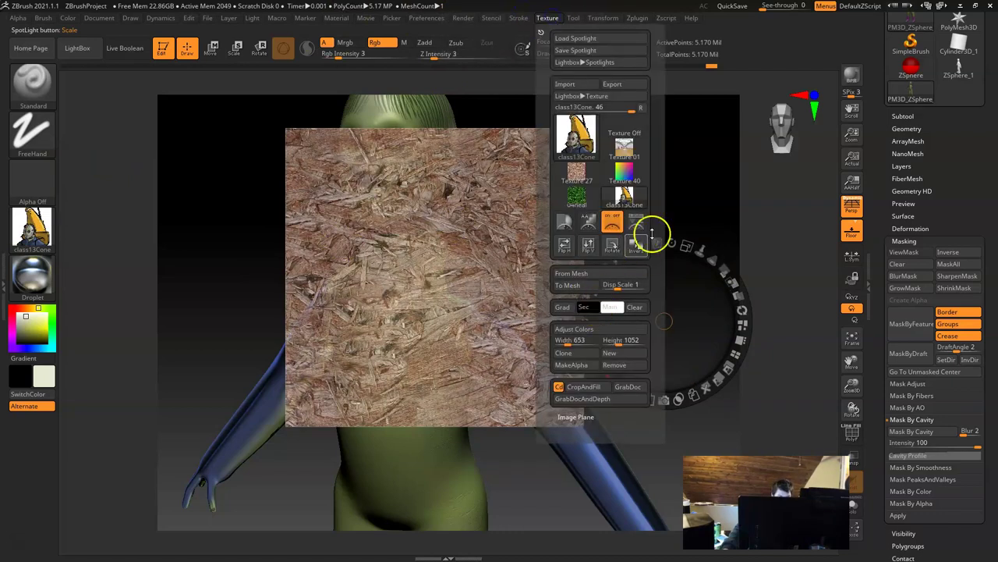
{"action": "left_click", "coordinate": [628, 196]}
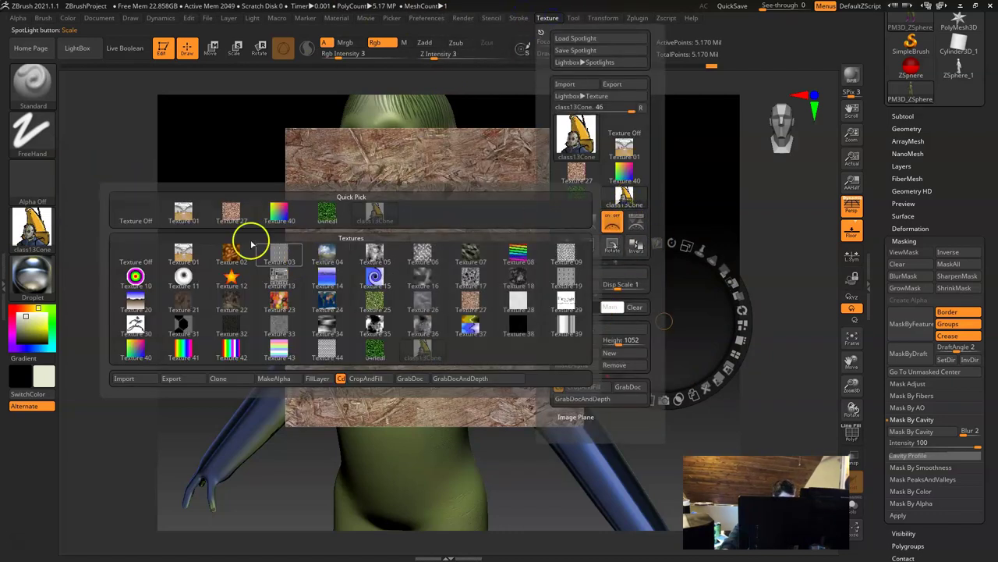
{"action": "left_click", "coordinate": [231, 214]}
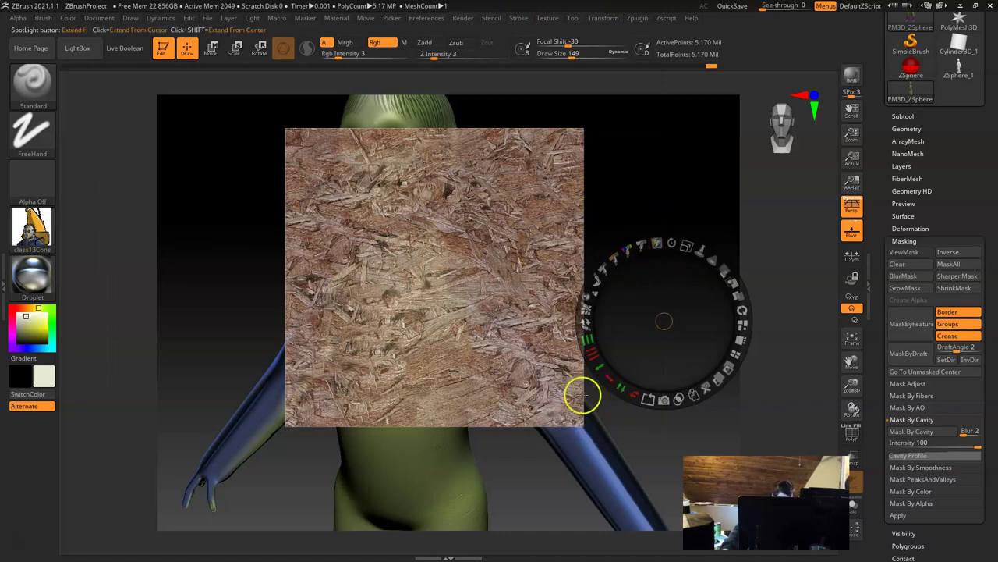
Add the class13Cone texture to Spotlight, move it over the torso and scale it down to fit the chest
{"action": "left_click", "coordinate": [548, 17]}
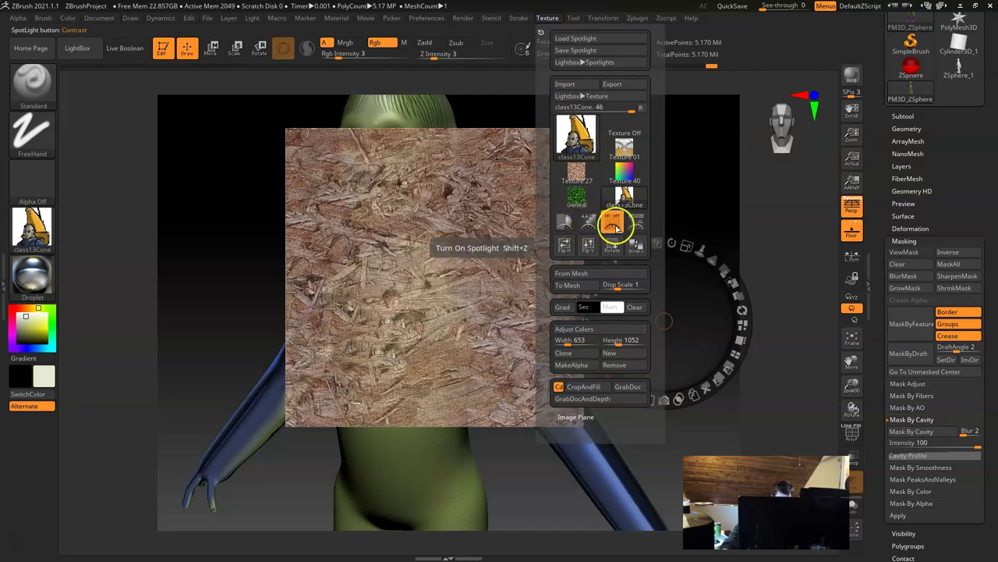
{"action": "left_click", "coordinate": [635, 224]}
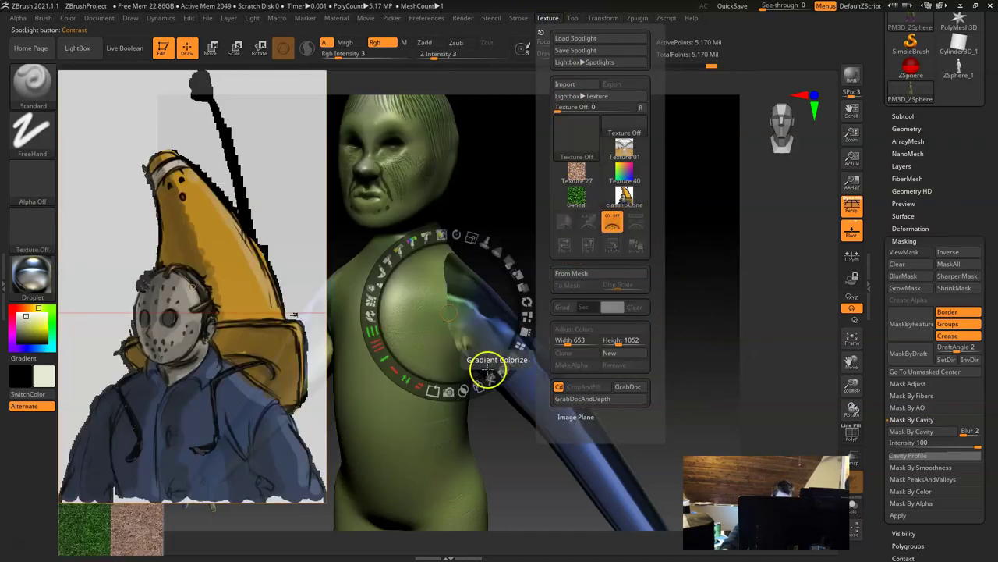
{"action": "left_click", "coordinate": [209, 218]}
{"action": "left_click_drag", "start_coordinate": [234, 181], "coordinate": [435, 229]}
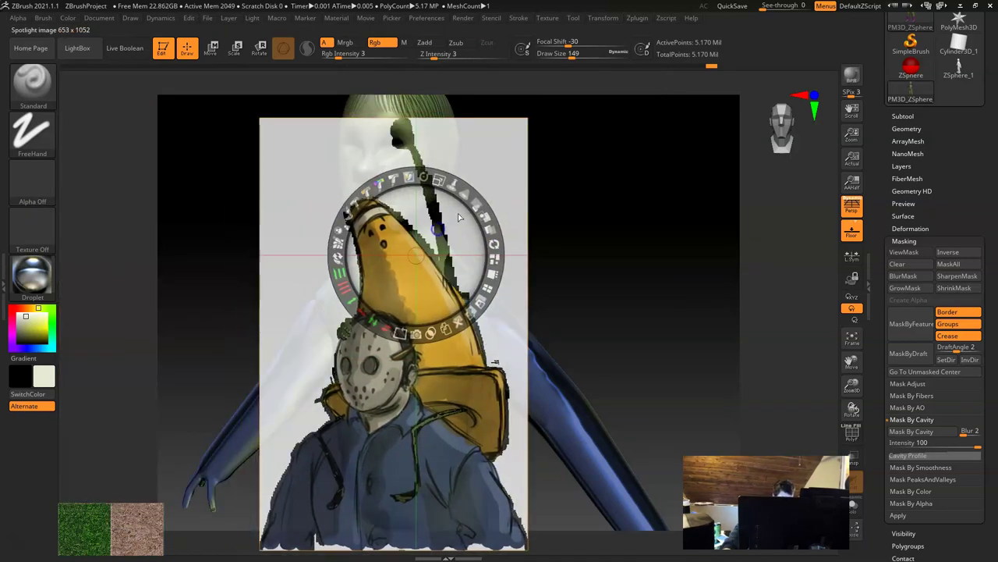
{"action": "left_click_drag", "start_coordinate": [446, 178], "coordinate": [567, 309]}
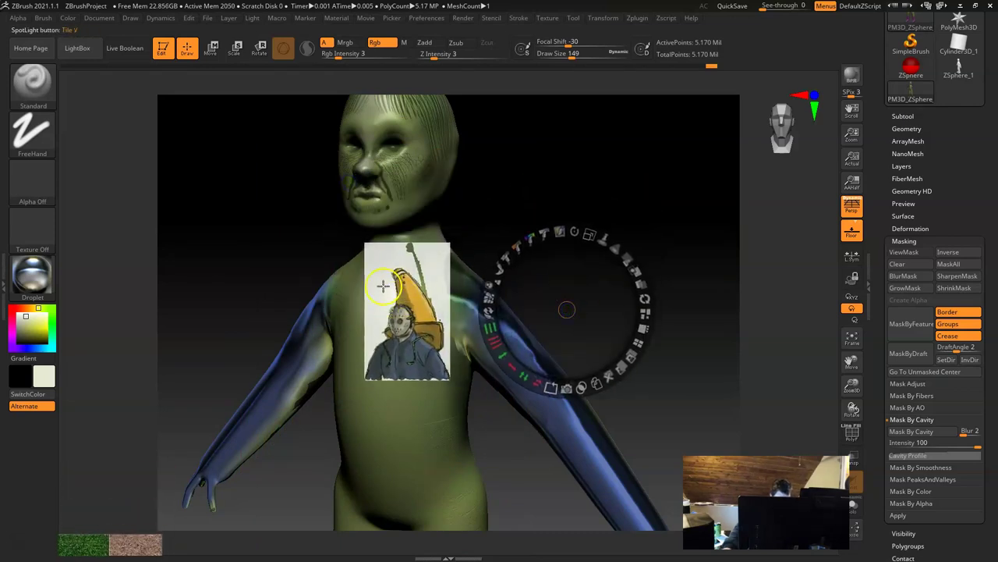
Paint the class13Cone image through Spotlight onto both sides of the chest, and turn Spotlight off
{"action": "key", "text": "z"}
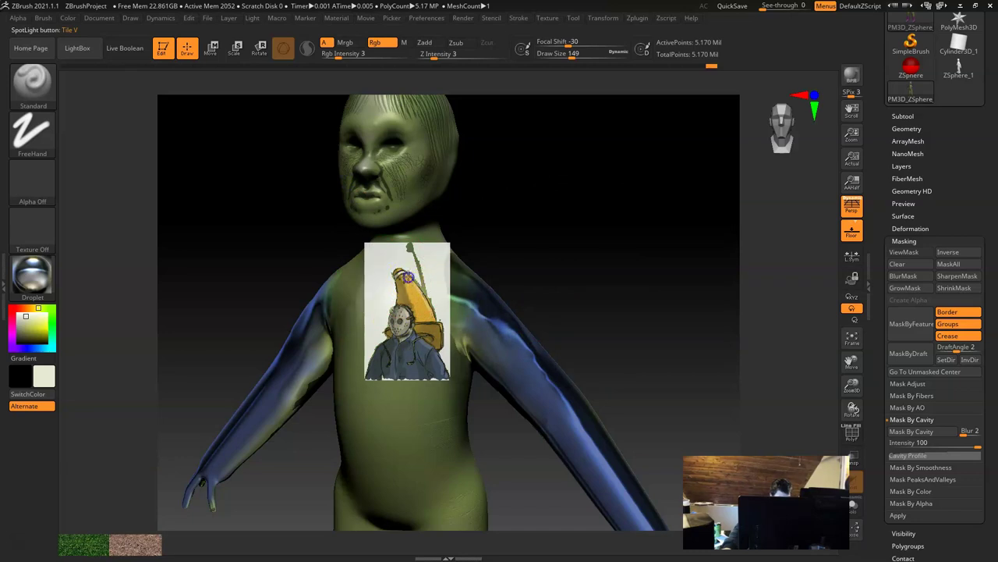
{"action": "left_click", "coordinate": [408, 364]}
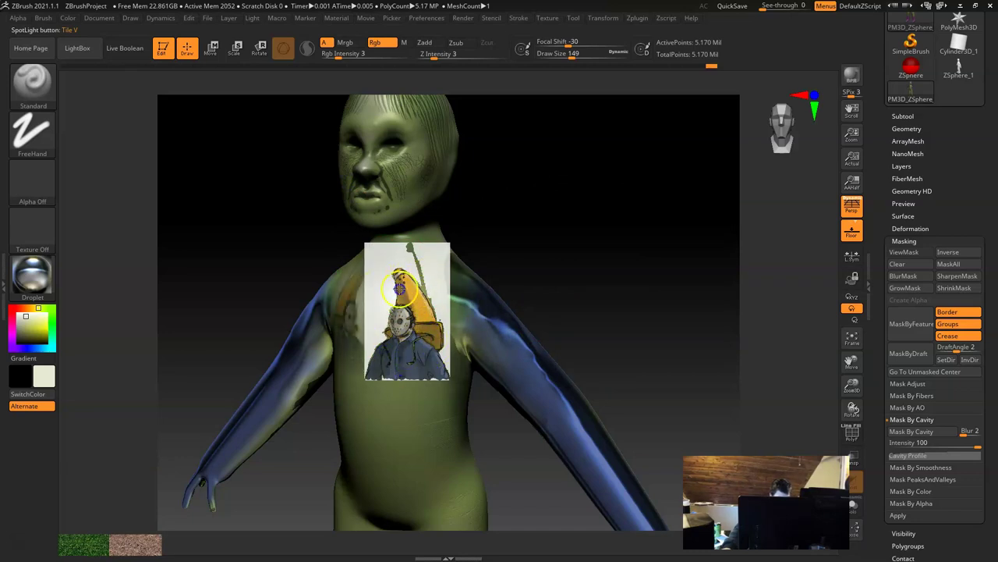
{"action": "key", "text": "shift+z"}
{"action": "left_click_drag", "start_coordinate": [623, 221], "coordinate": [635, 220]}
{"action": "mouse_move", "coordinate": [586, 258]}
{"action": "left_mouse_down", "text": "alt"}
{"action": "mouse_move", "coordinate": [590, 245]}
{"action": "mouse_move", "coordinate": [656, 264]}
{"action": "mouse_move", "coordinate": [676, 205]}
{"action": "left_mouse_up", "text": "alt"}
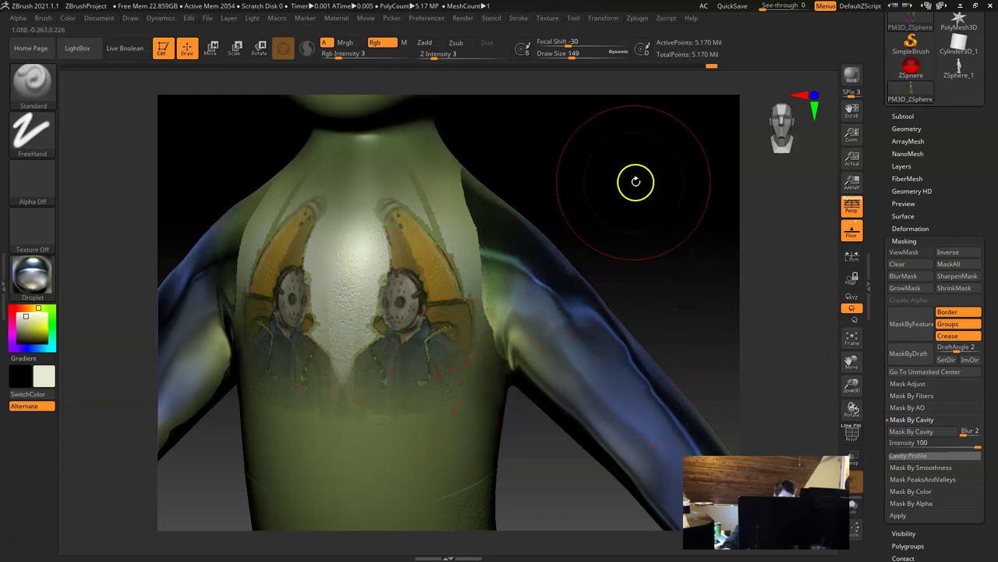
{"action": "left_click_drag", "start_coordinate": [631, 187], "coordinate": [560, 245]}
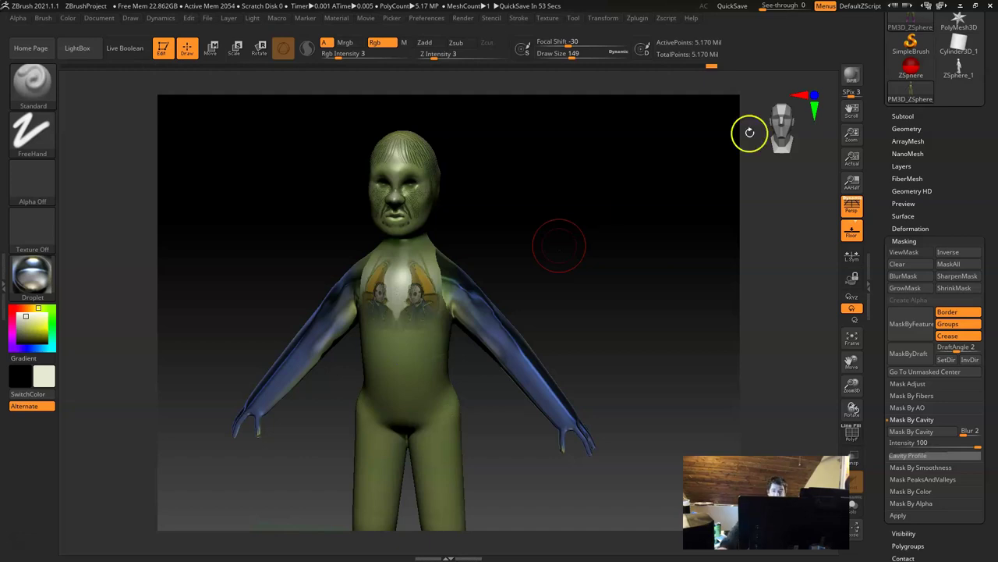
Lower the model to subdivision level 3 and examine the painted chest image up close
{"action": "left_click", "coordinate": [906, 129]}
{"action": "left_click", "coordinate": [908, 153]}
{"action": "left_click_drag", "start_coordinate": [601, 272], "coordinate": [540, 236]}
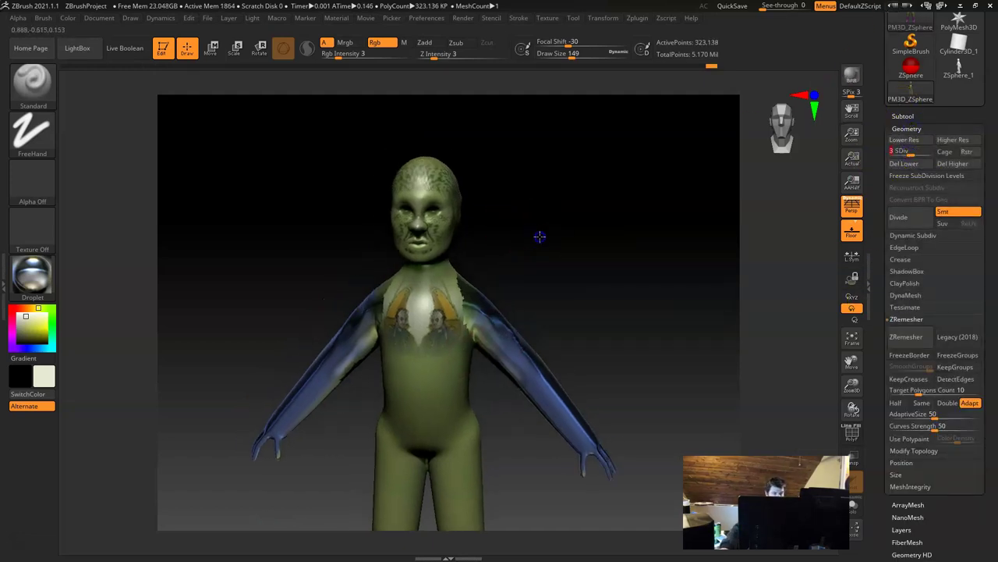
{"action": "left_click_drag", "start_coordinate": [631, 258], "coordinate": [657, 260], "text": "alt"}
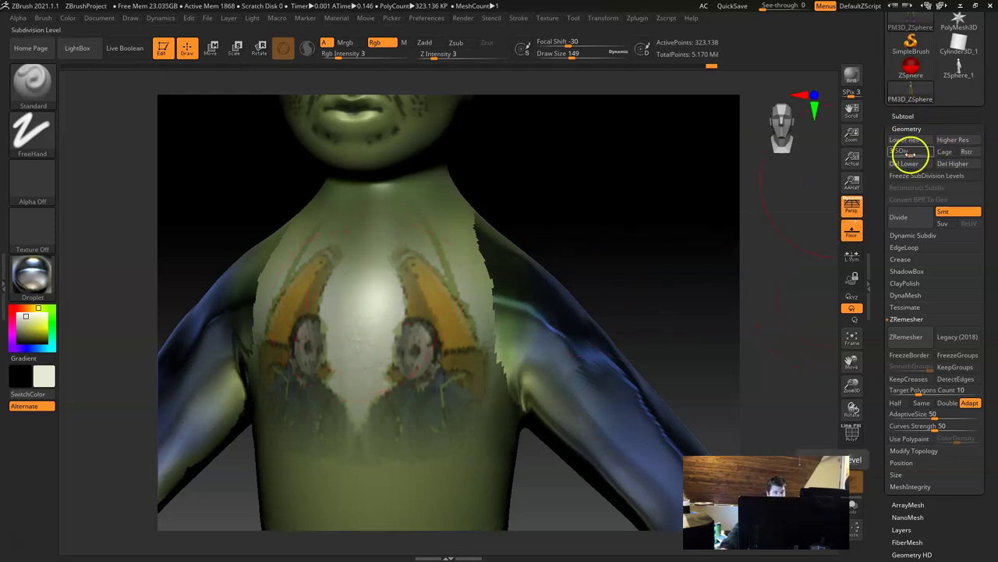
Drop the model to its lowest subdivision level to compare the chest paint, and restore subdivision level 5
{"action": "mouse_move", "coordinate": [909, 153]}
{"action": "left_mouse_down"}
{"action": "mouse_move", "coordinate": [889, 152]}
{"action": "mouse_move", "coordinate": [901, 153]}
{"action": "left_mouse_up"}
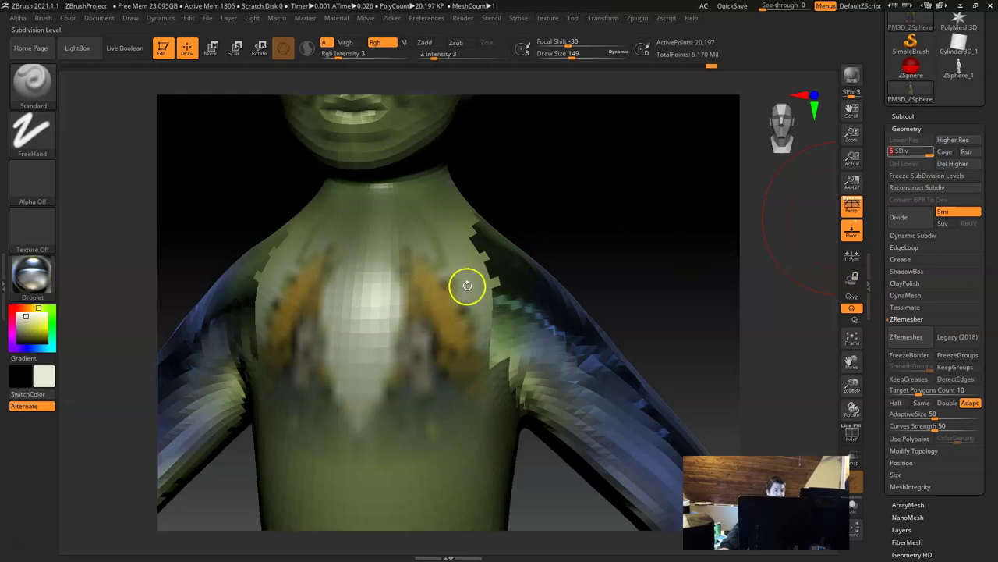
{"action": "mouse_move", "coordinate": [467, 286]}
{"action": "left_mouse_down"}
{"action": "mouse_move", "coordinate": [446, 272]}
{"action": "mouse_move", "coordinate": [412, 423]}
{"action": "mouse_move", "coordinate": [432, 412]}
{"action": "left_mouse_up"}
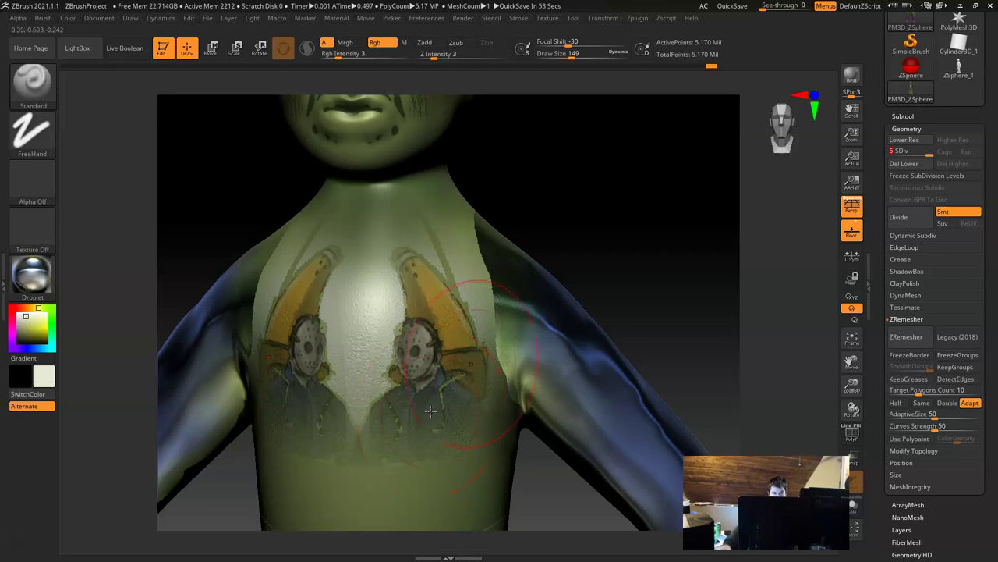
{"action": "left_click_drag", "start_coordinate": [669, 243], "coordinate": [523, 203], "text": "alt"}
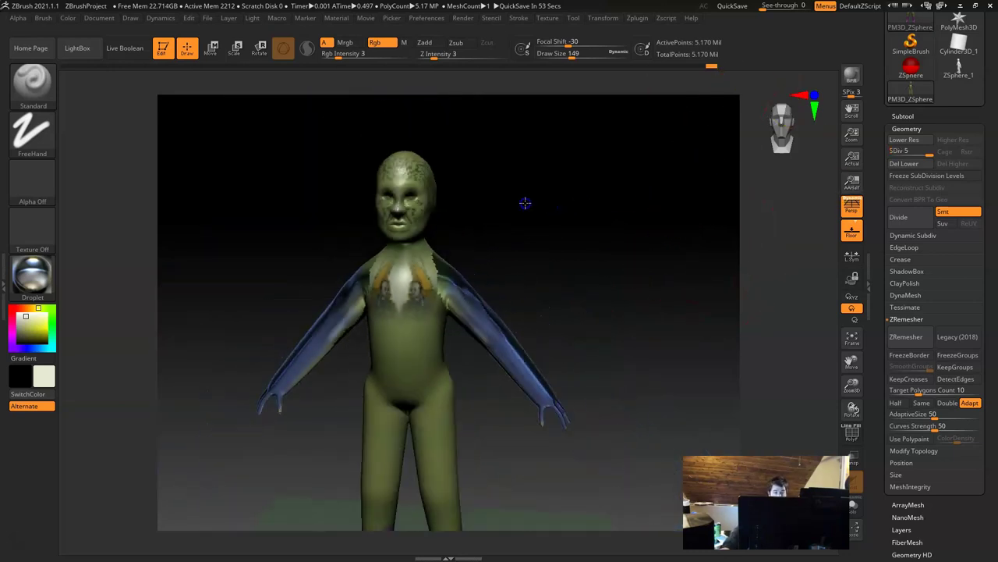
{"action": "left_click_drag", "start_coordinate": [635, 229], "coordinate": [644, 225], "text": "alt"}
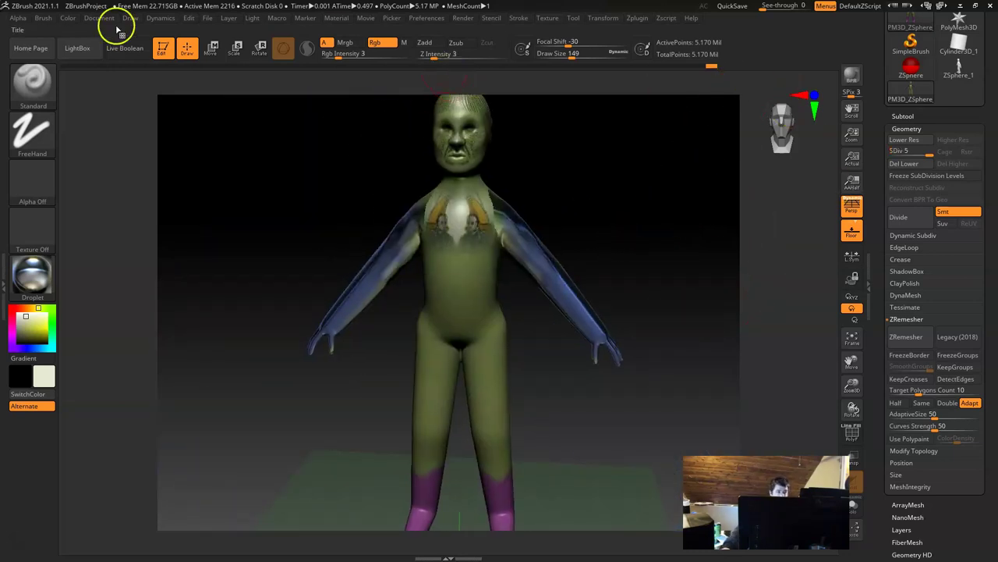
Save the project to the Desktop as ZBrushProject.zpr, replacing the existing file
{"action": "left_click", "coordinate": [208, 18]}
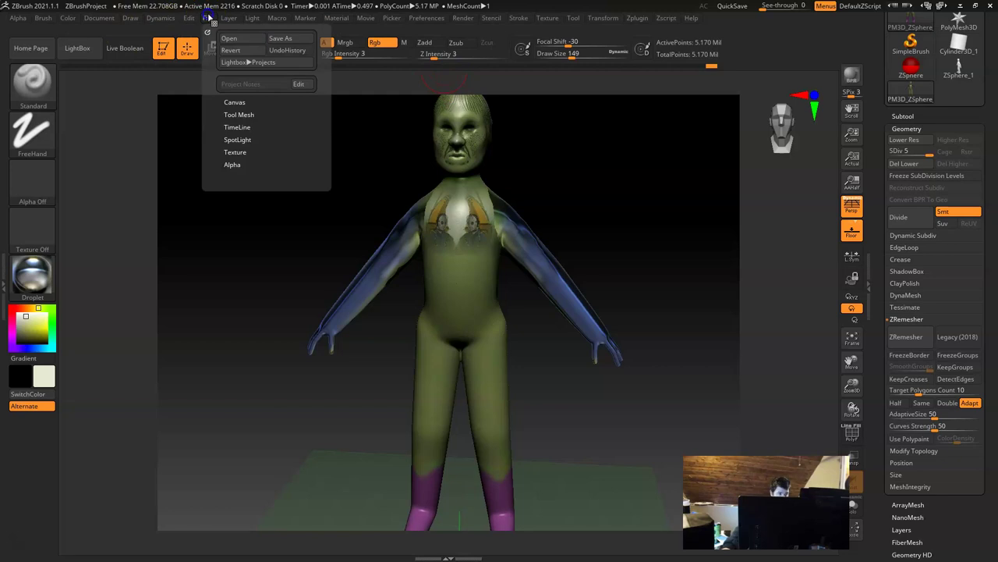
{"action": "left_click", "coordinate": [291, 44]}
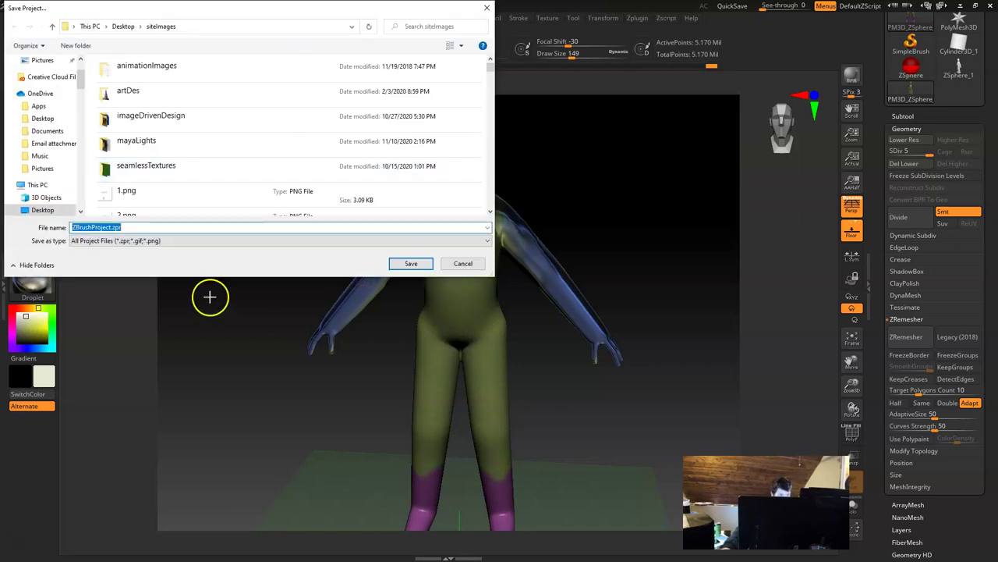
{"action": "scroll", "coordinate": [62, 86], "scroll_direction": "up", "scroll_amount": 2}
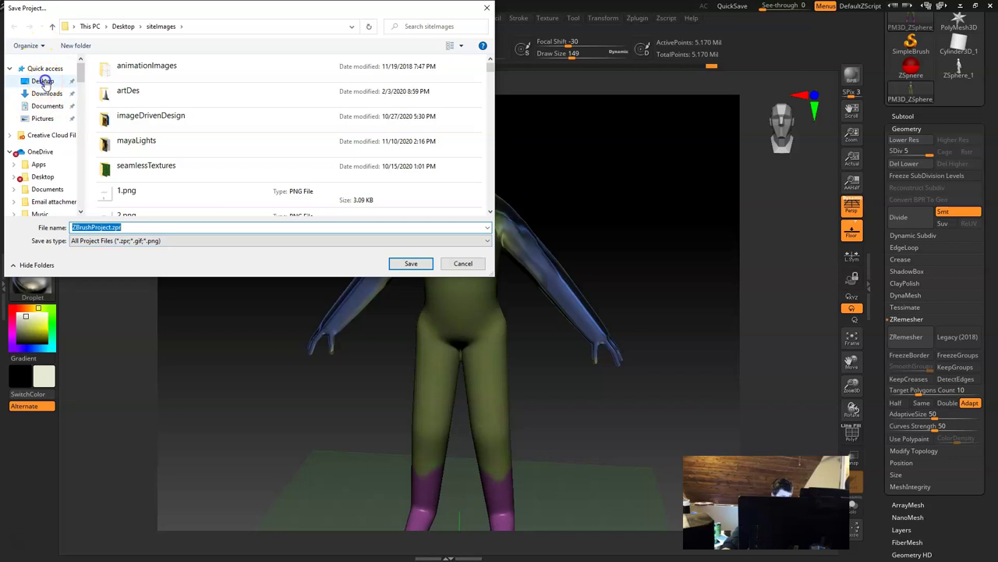
{"action": "left_click", "coordinate": [43, 81]}
{"action": "left_click", "coordinate": [414, 263]}
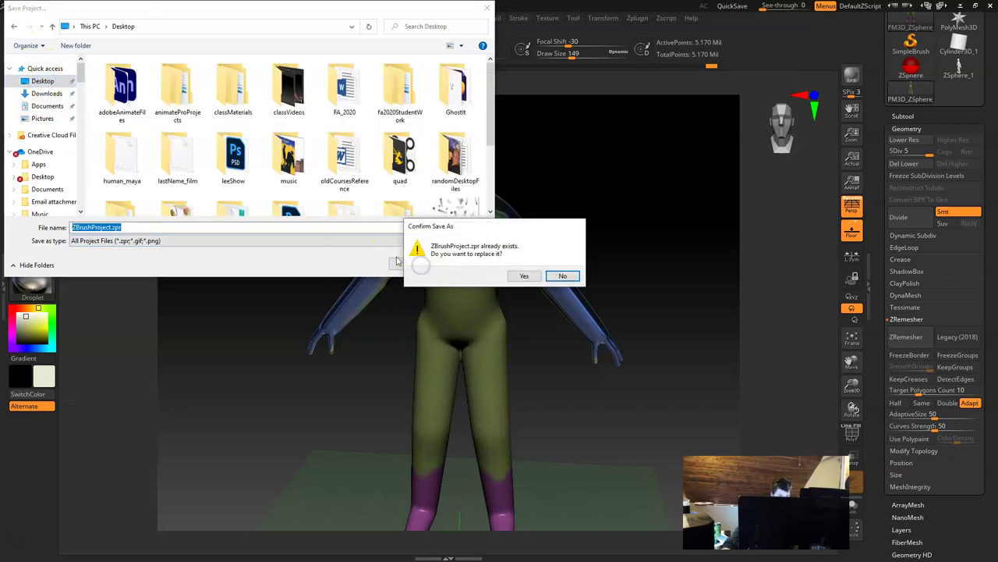
{"action": "left_click", "coordinate": [524, 277]}
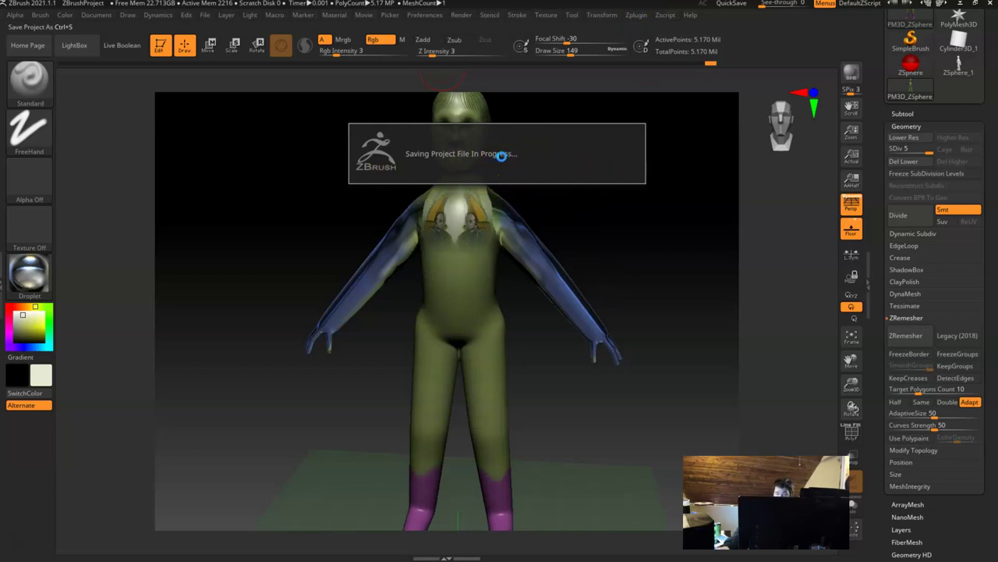
Set up the Multi Map Exporter to include the normal map and the exported mesh alongside the texture from polypaint
{"action": "left_click", "coordinate": [645, 17]}
{"action": "left_click", "coordinate": [637, 18]}
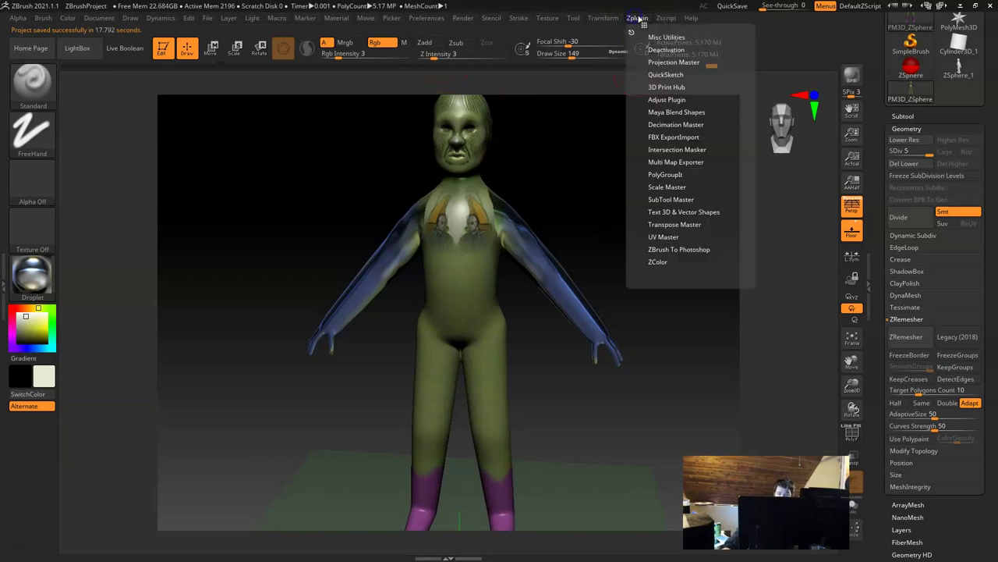
{"action": "left_click", "coordinate": [693, 162]}
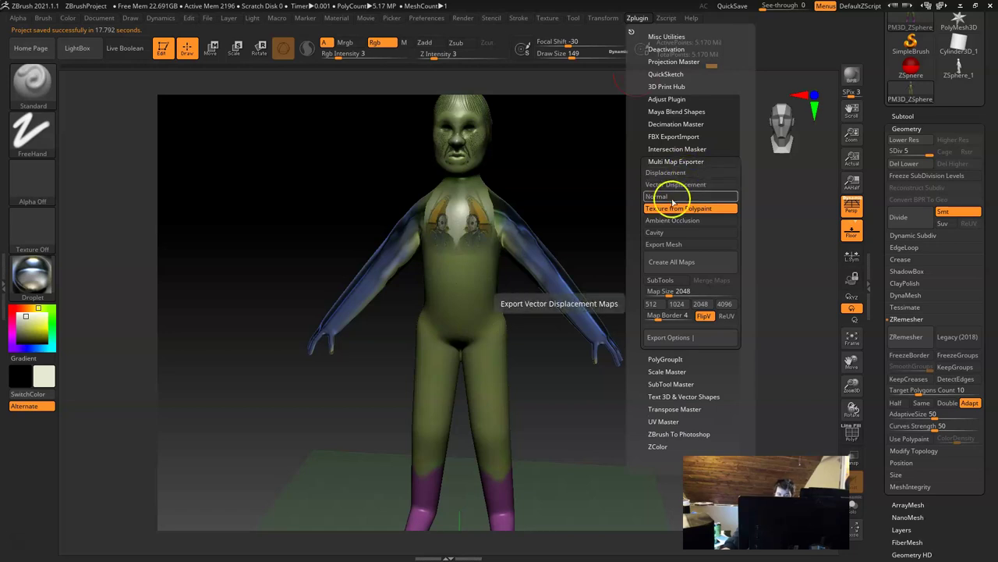
{"action": "left_click", "coordinate": [680, 196]}
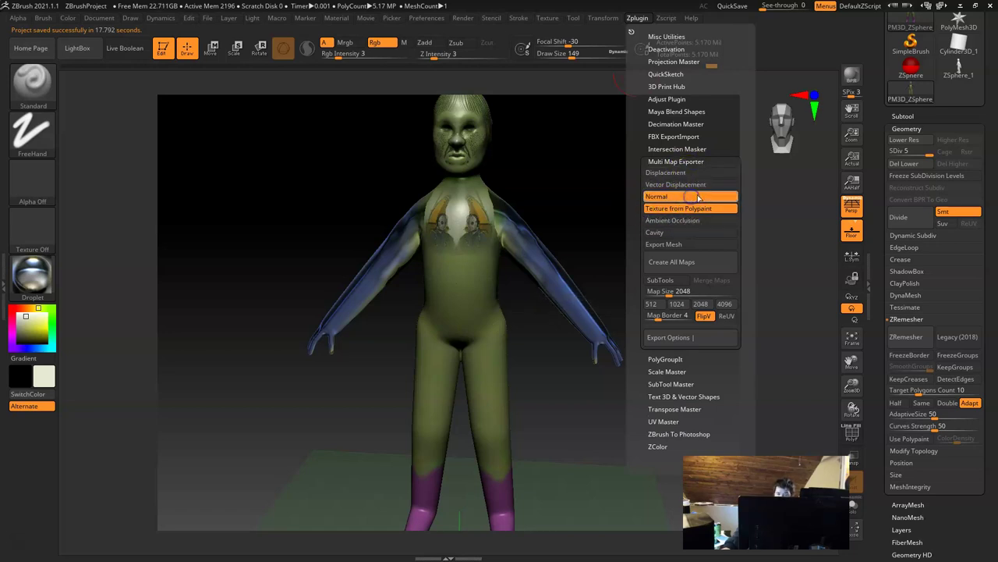
{"action": "left_click", "coordinate": [679, 244]}
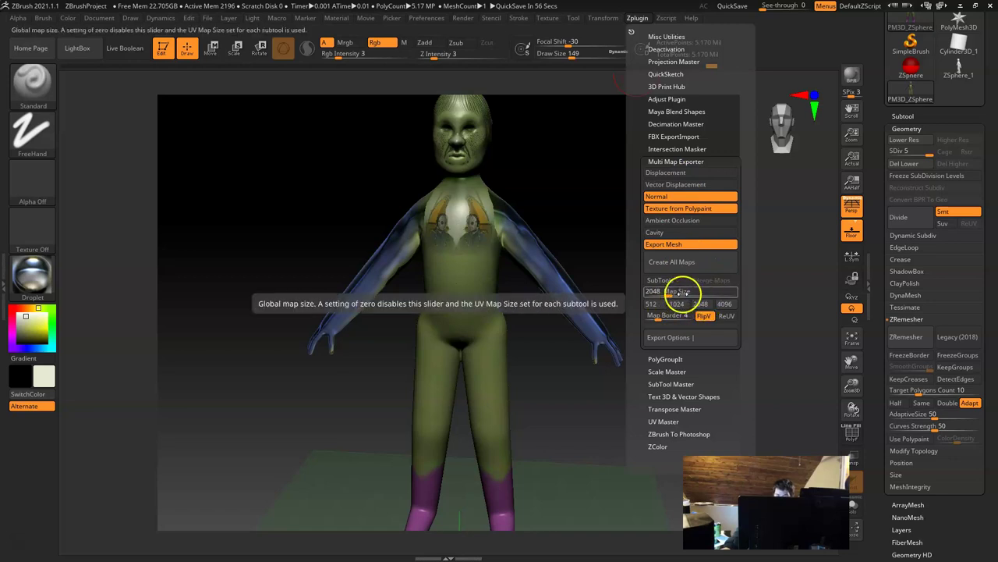
Expand the Multi Map Exporter's export options and review the normal map and mesh export settings
{"action": "left_click", "coordinate": [694, 338]}
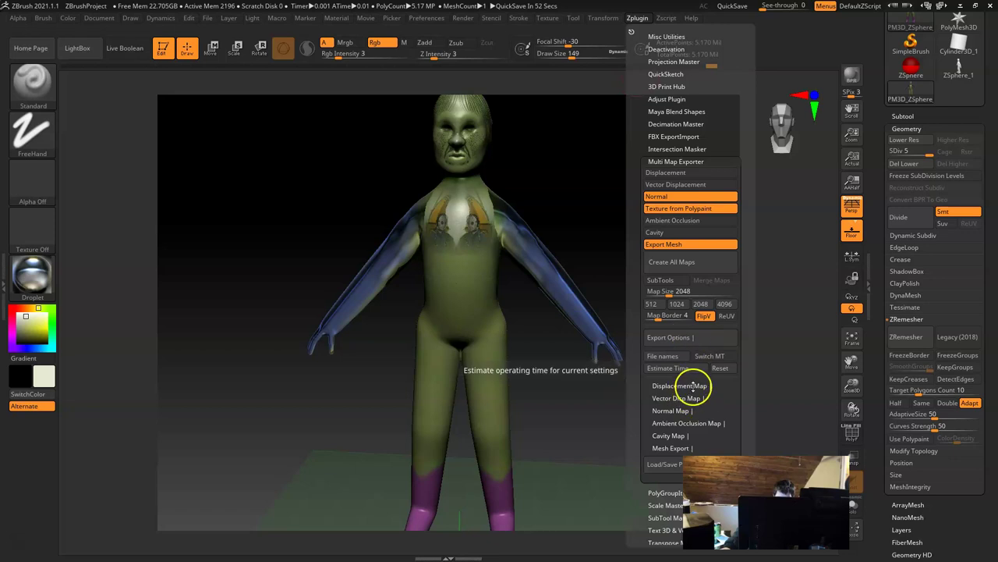
{"action": "left_click", "coordinate": [672, 411]}
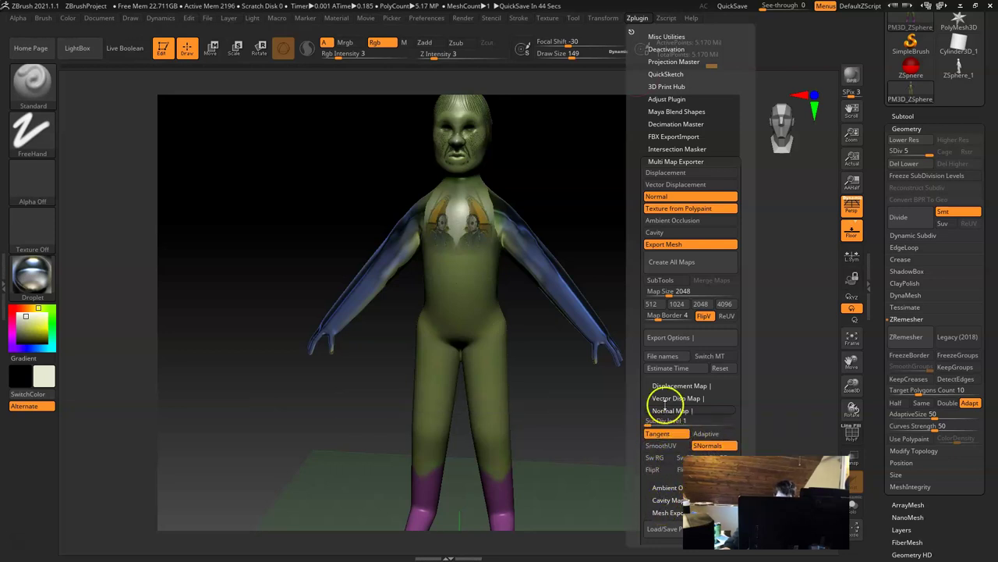
{"action": "left_click", "coordinate": [664, 512]}
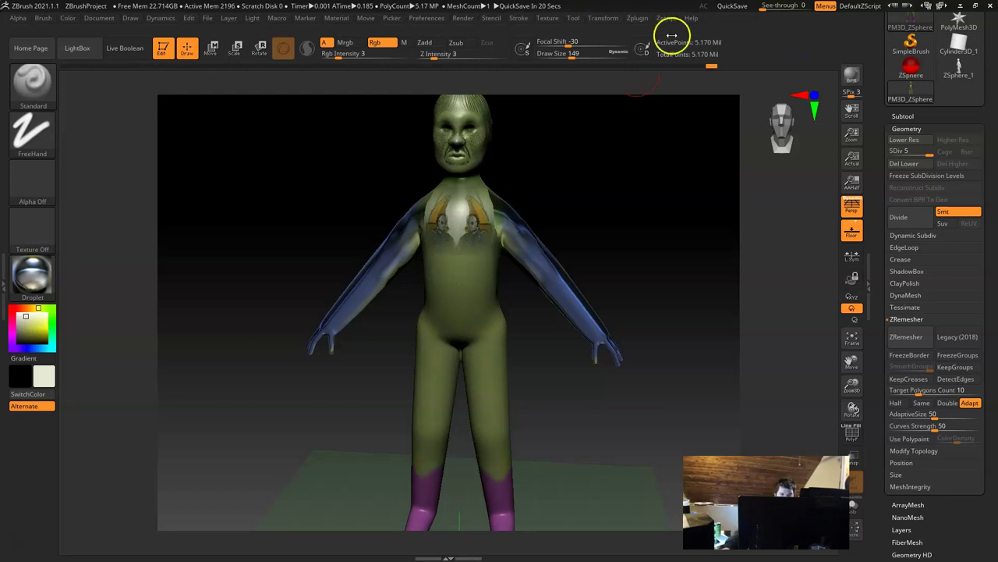
Review the Multi Map Exporter's file formats and map type suffixes, and dismiss the file options without changing them
{"action": "left_click", "coordinate": [641, 18]}
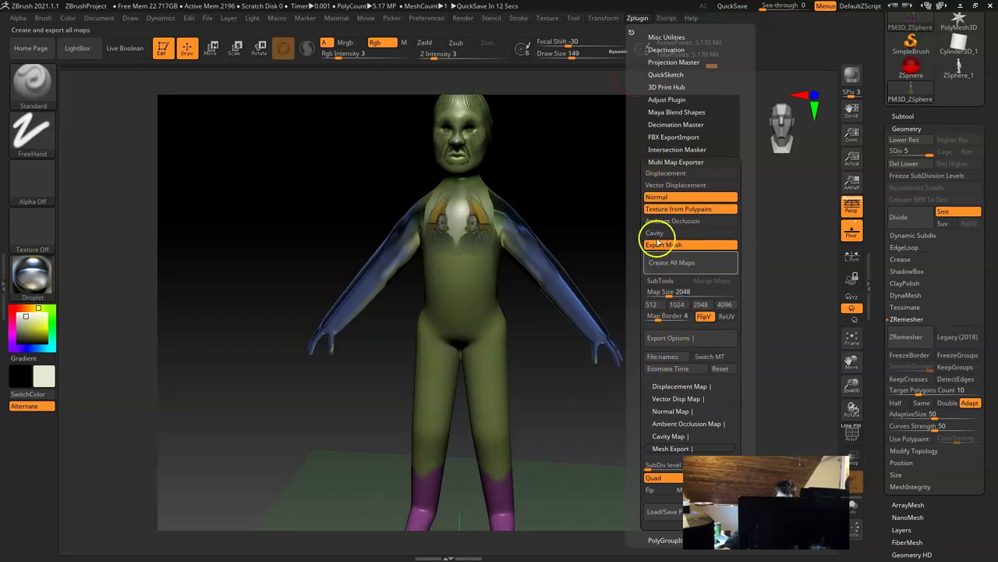
{"action": "left_click", "coordinate": [663, 356]}
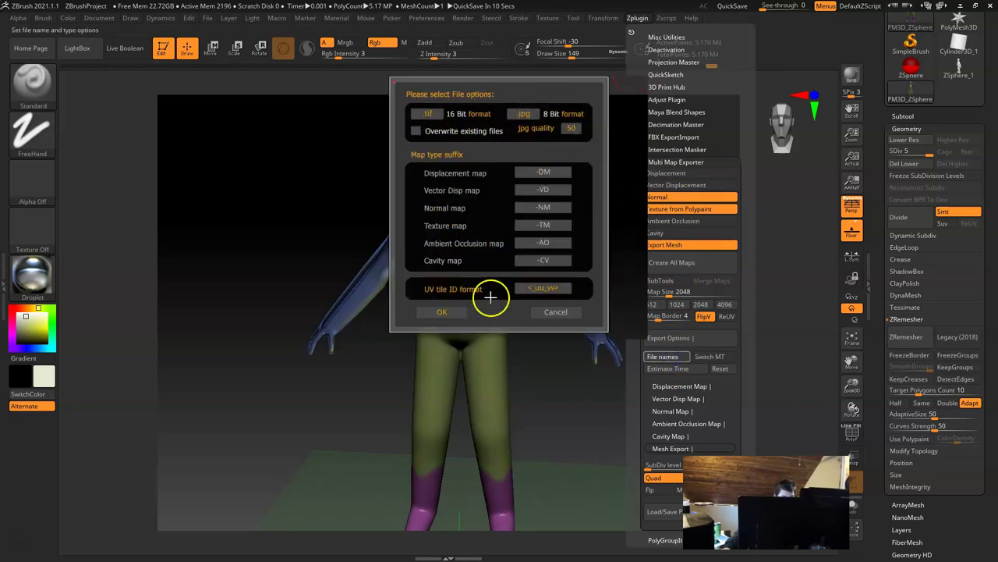
{"action": "left_click", "coordinate": [565, 312]}
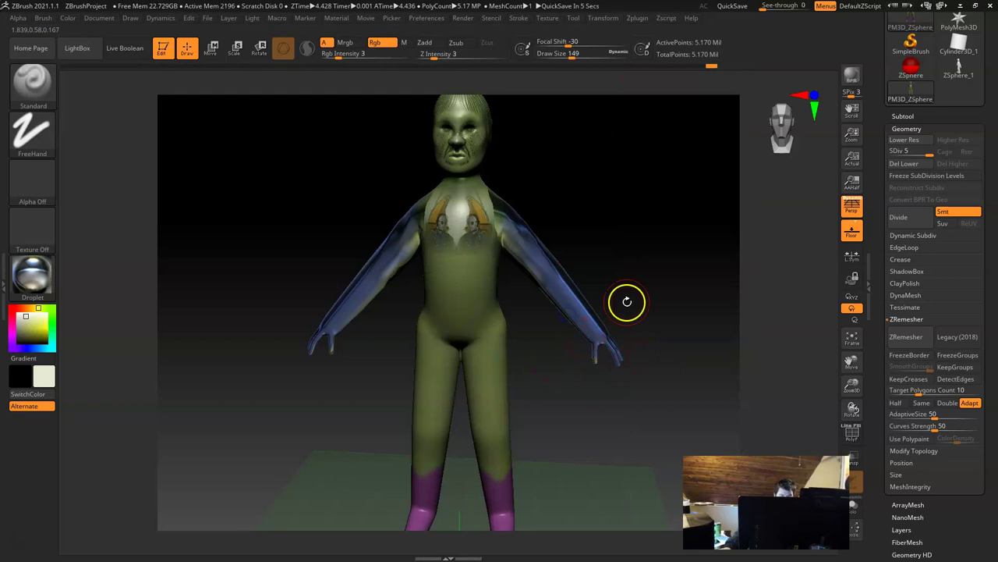